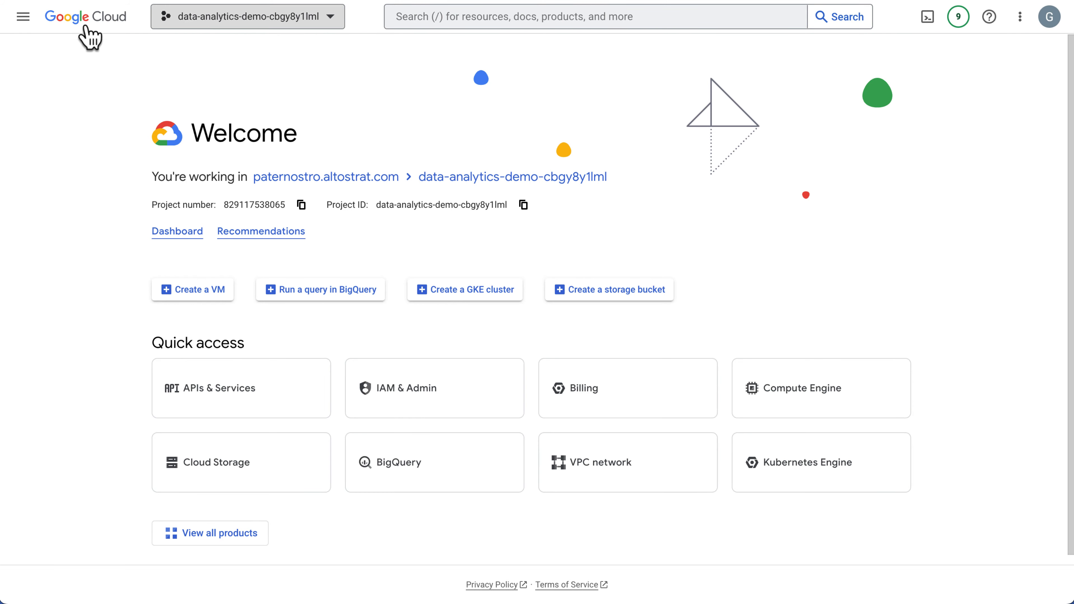
Open the Taxi Data Lake from the list of managed lakes in Dataplex.
click(24, 17)
mouse_move(54, 60)
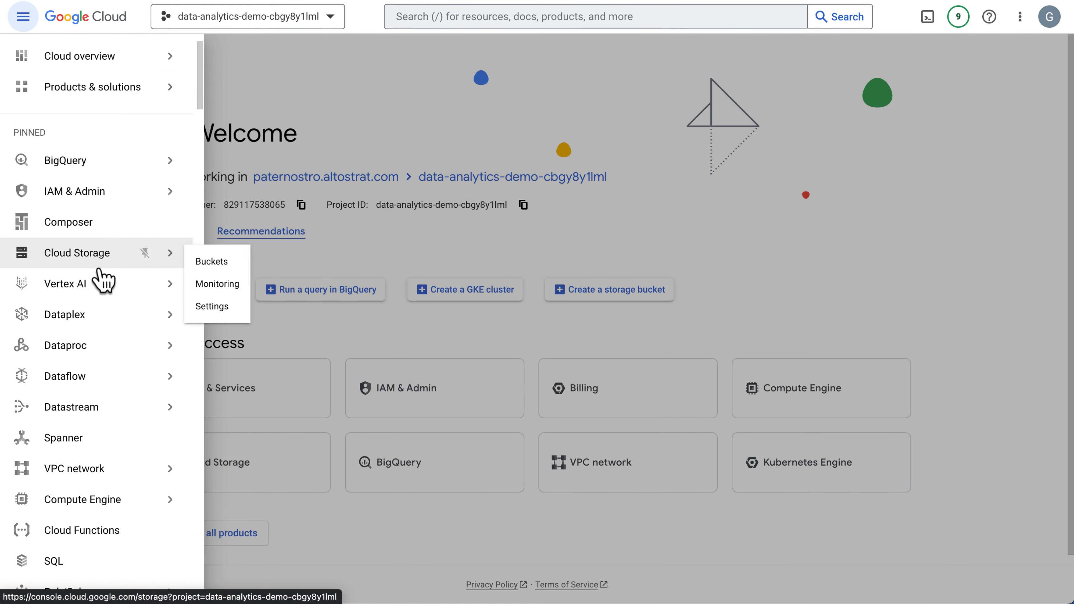
mouse_move(100, 321)
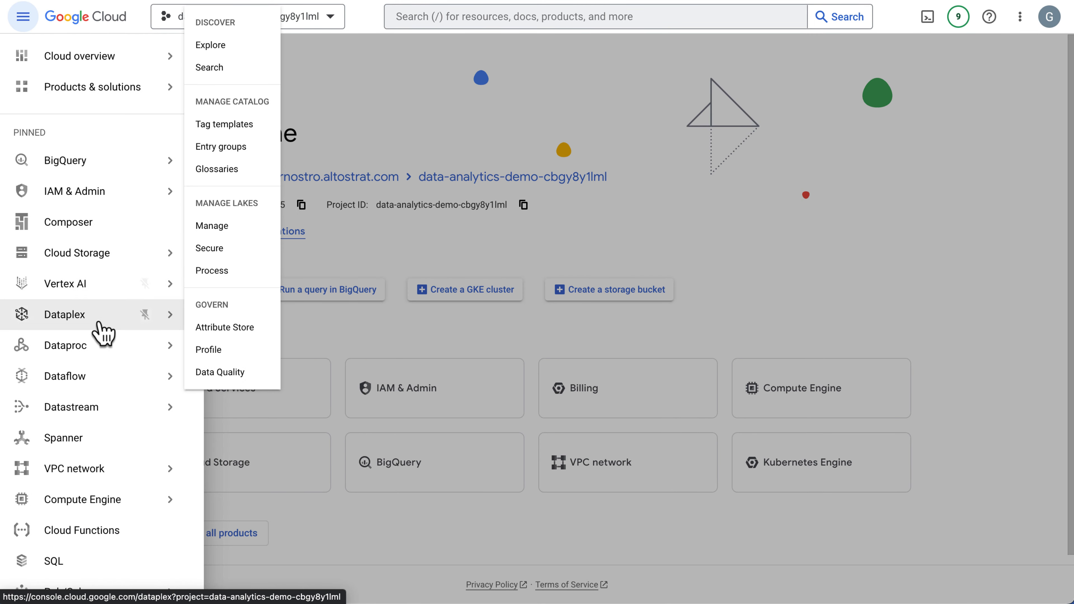
click(223, 226)
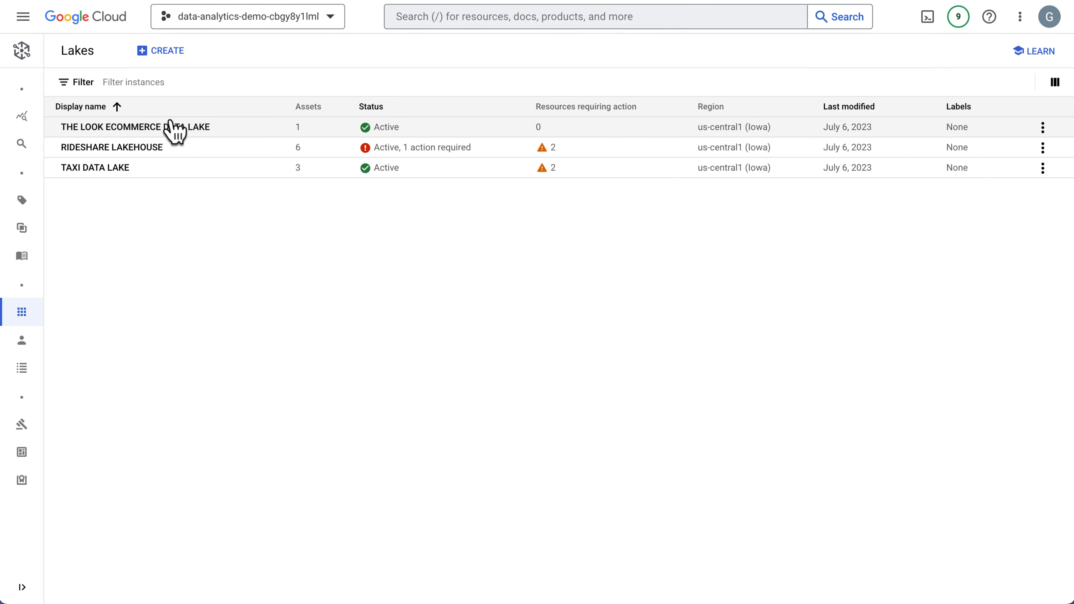
click(123, 173)
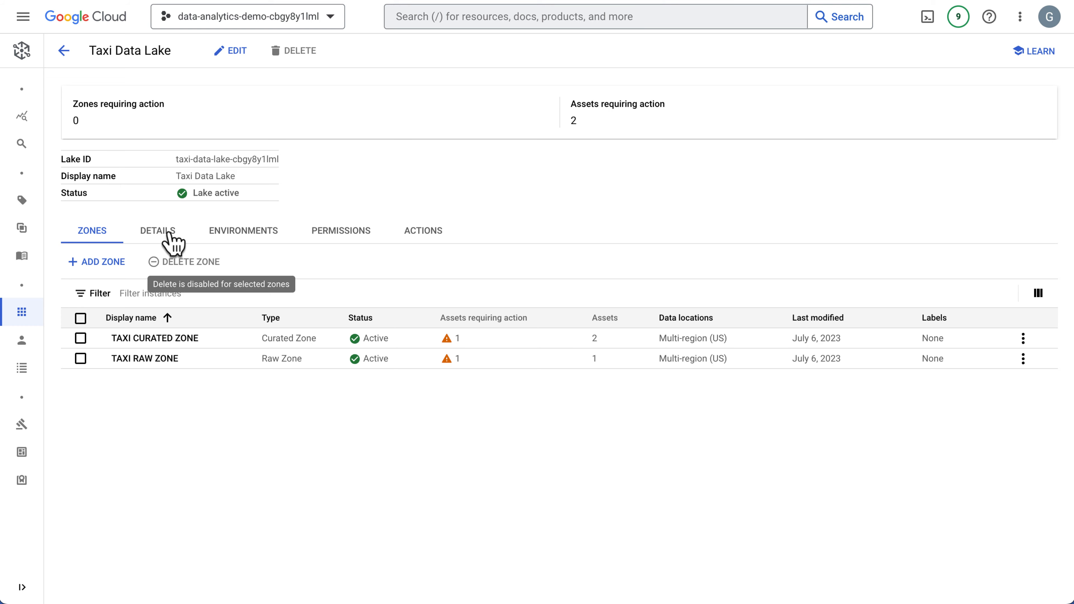
Review the Taxi Data Lake's details, including its metastore service and status, and its list of environments.
click(150, 240)
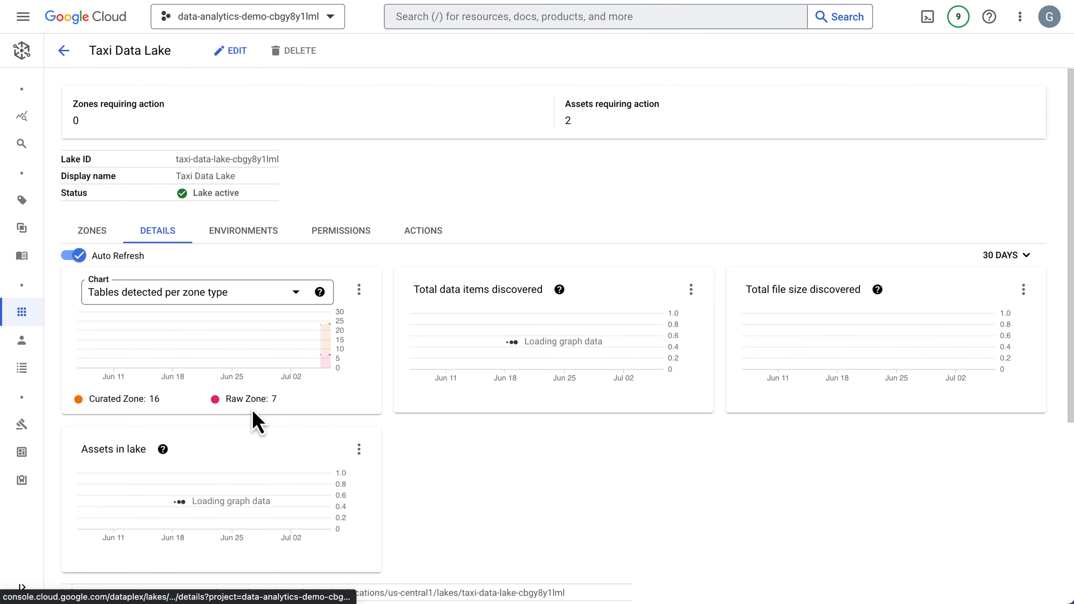
scroll(256, 423, down, 6)
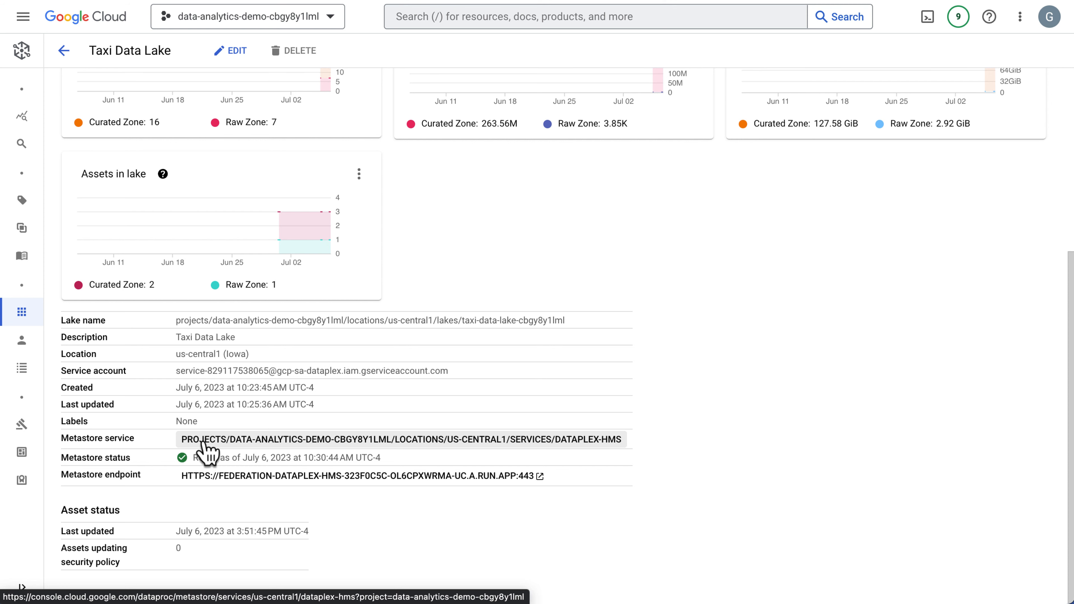
scroll(301, 404, up, 6)
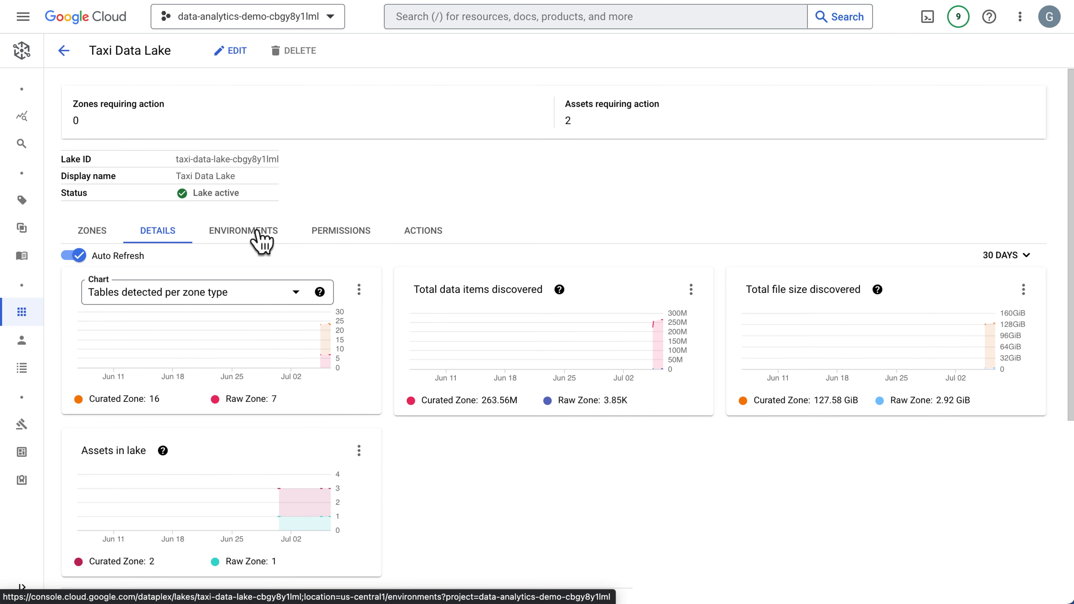
click(258, 232)
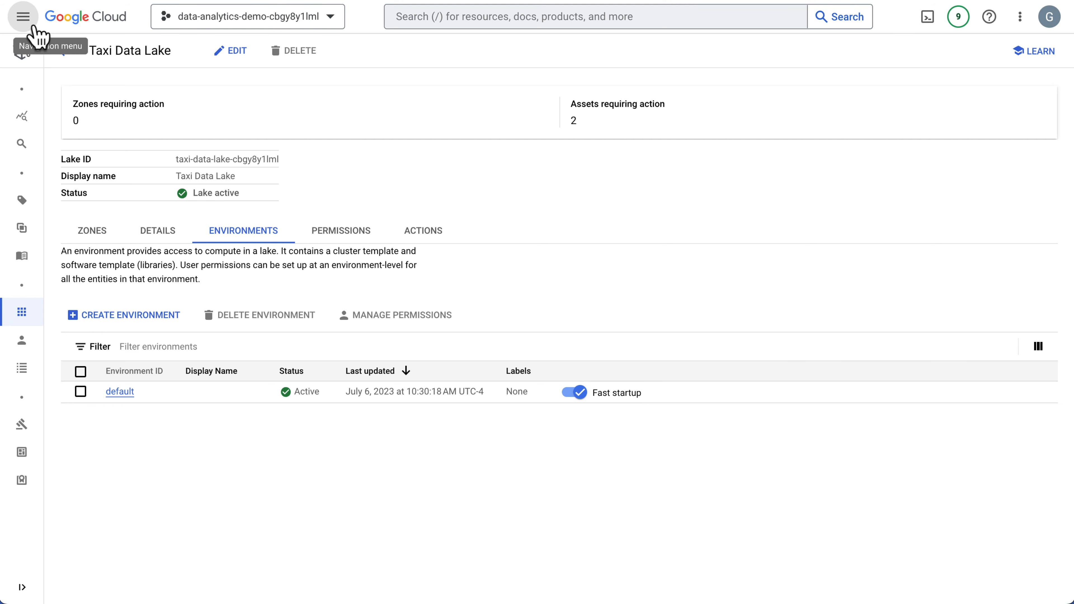
In Cloud Storage, view dataplex/data-explore/dataplex-explore-script.sql from the code-data-analytics-demo-cbgy8y1lml bucket through its authenticated URL.
click(23, 16)
mouse_move(95, 256)
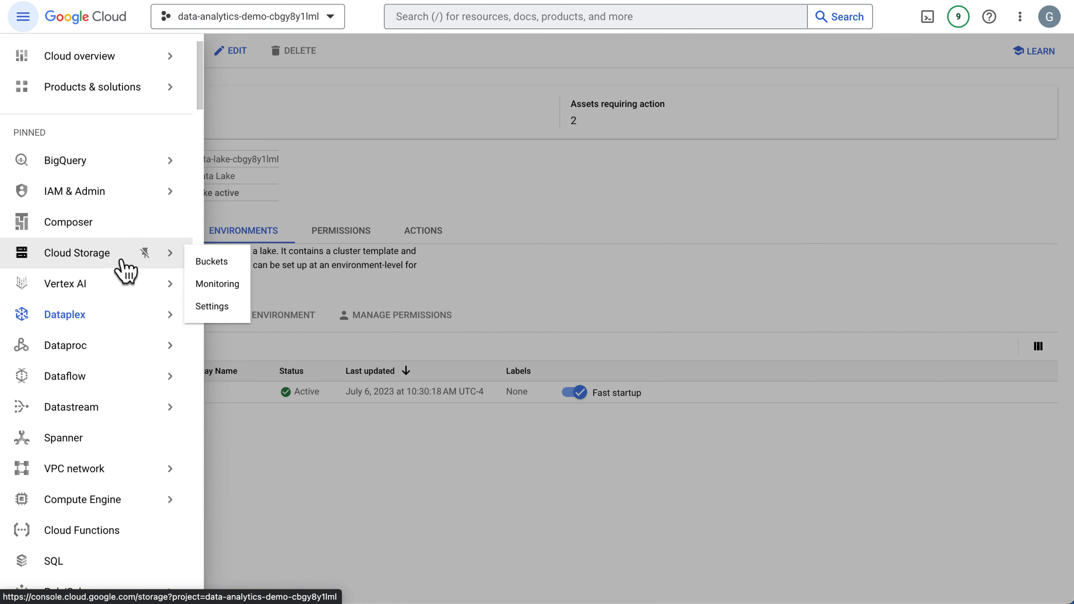
click(209, 262)
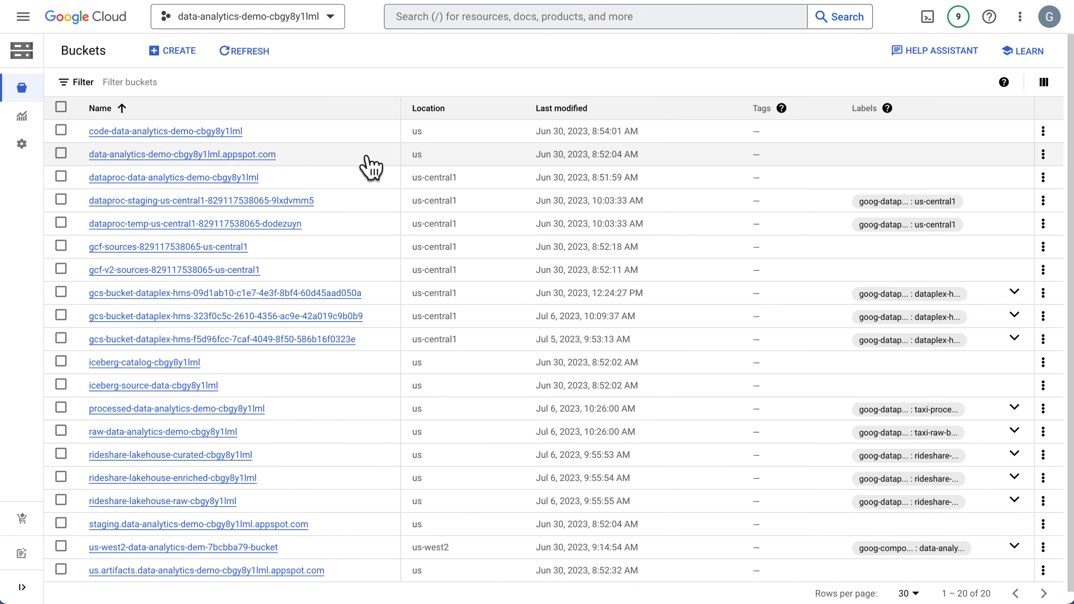
click(213, 135)
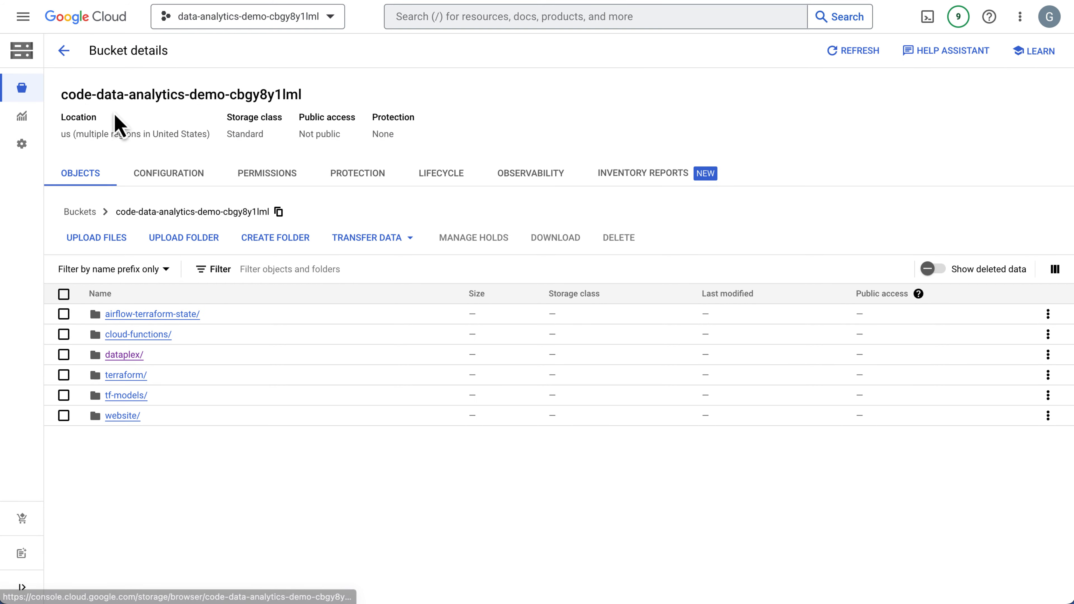
click(127, 355)
click(140, 315)
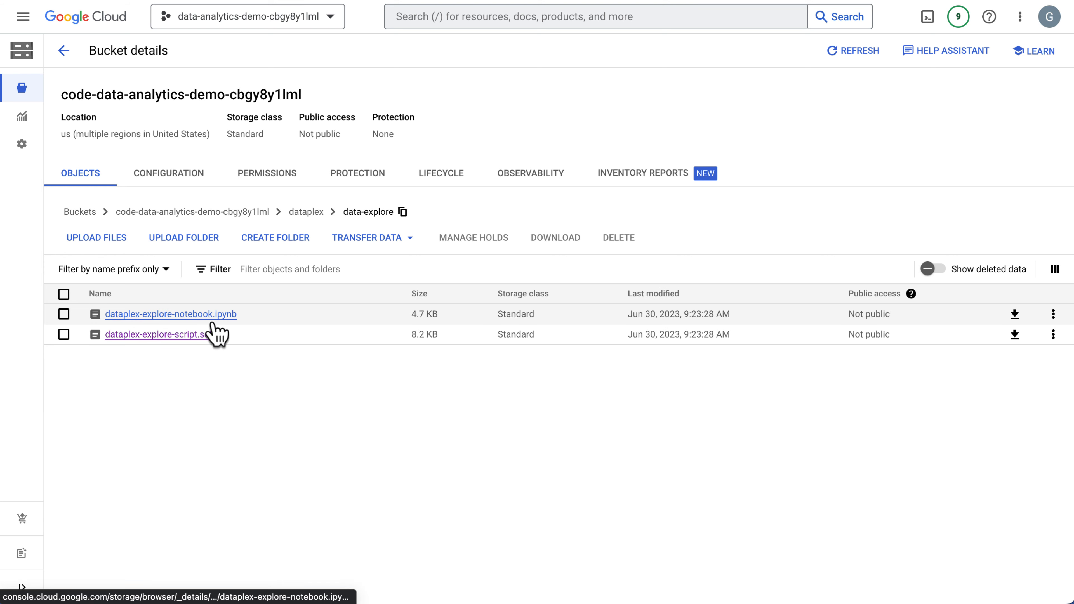
click(203, 338)
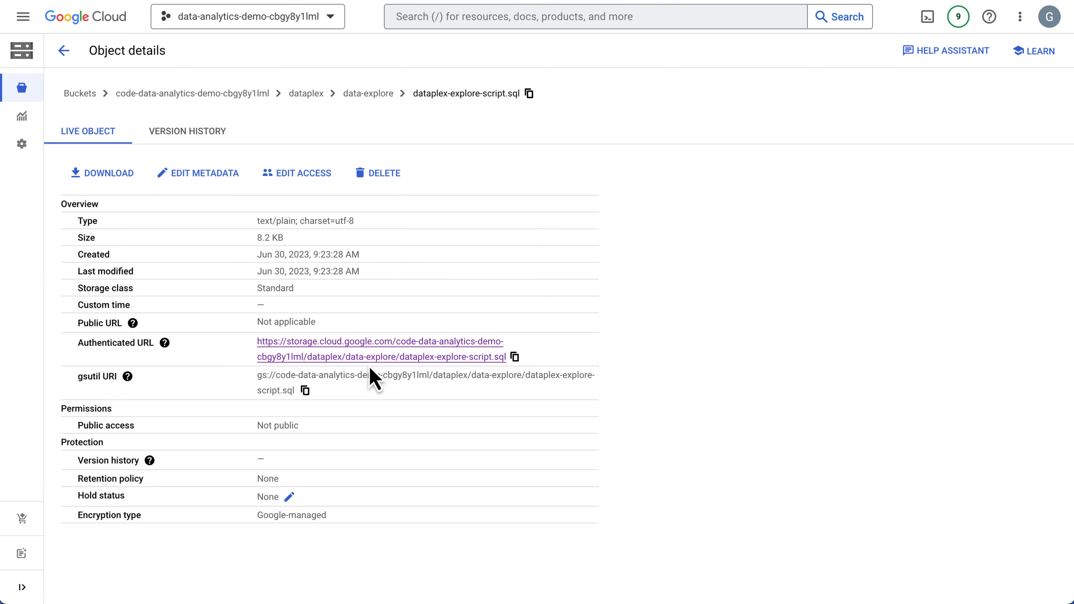
click(385, 353)
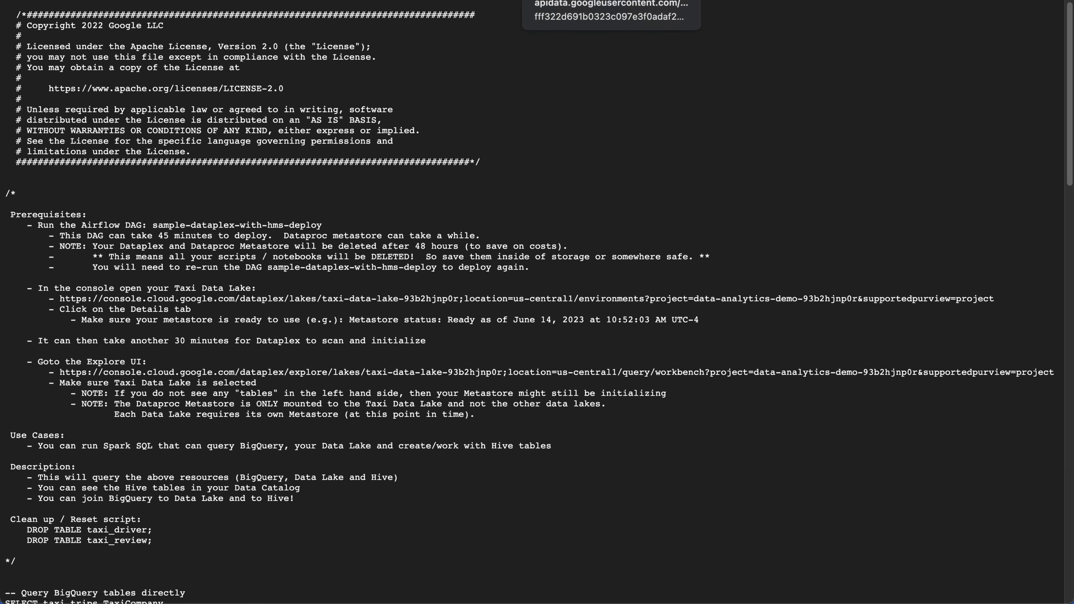
Switch to the Dataplex Spark SQL Editor and read the prerequisites, use cases and description in demo-script.
click(601, 0)
click(592, 0)
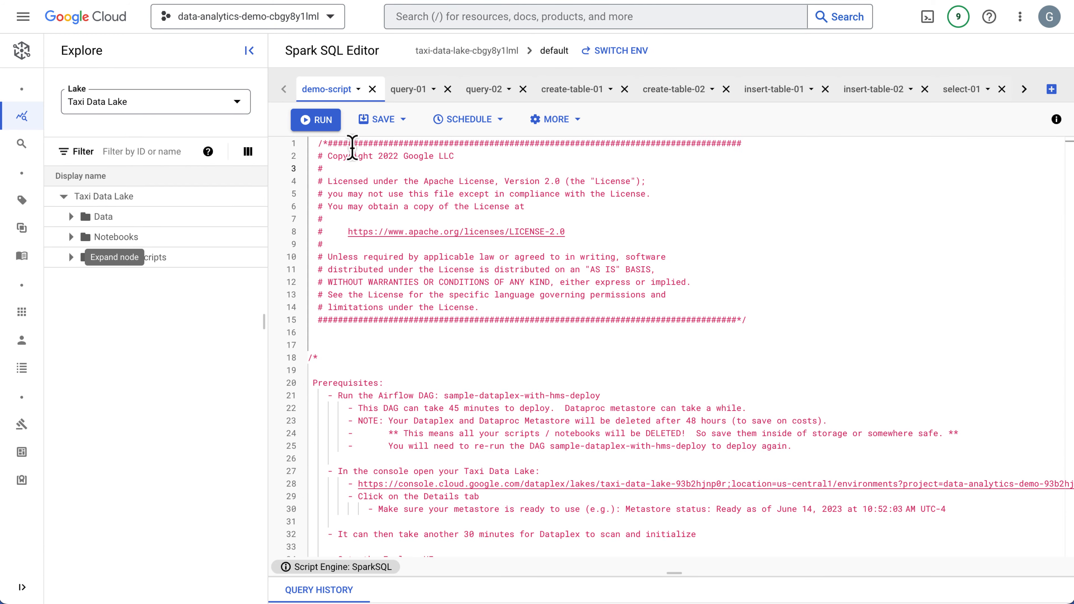
mouse_move(31, 131)
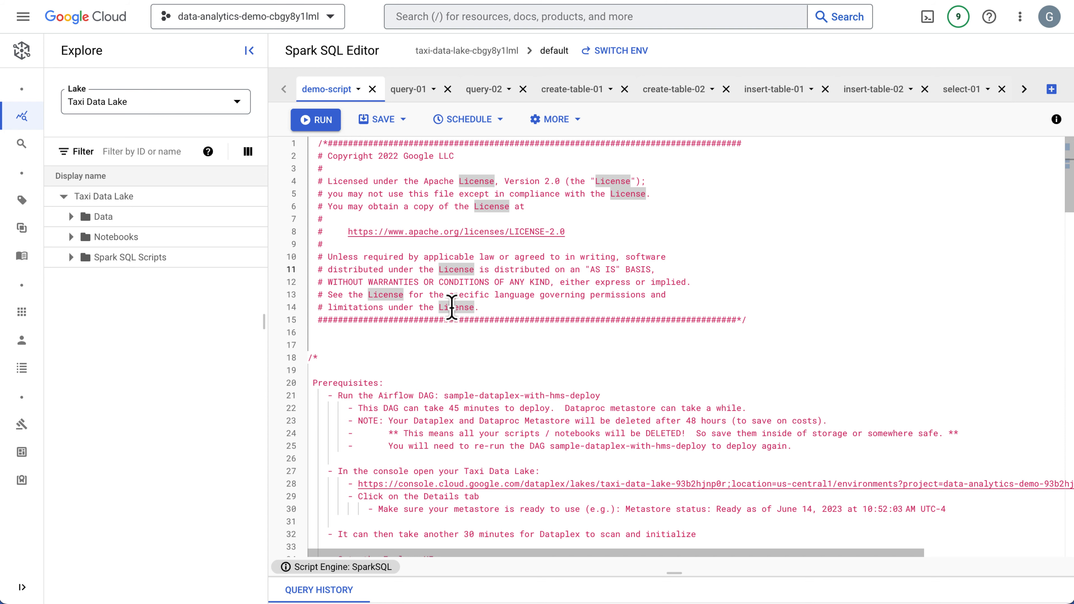
scroll(444, 258, down, 15)
scroll(544, 428, up, 15)
scroll(509, 370, down, 5)
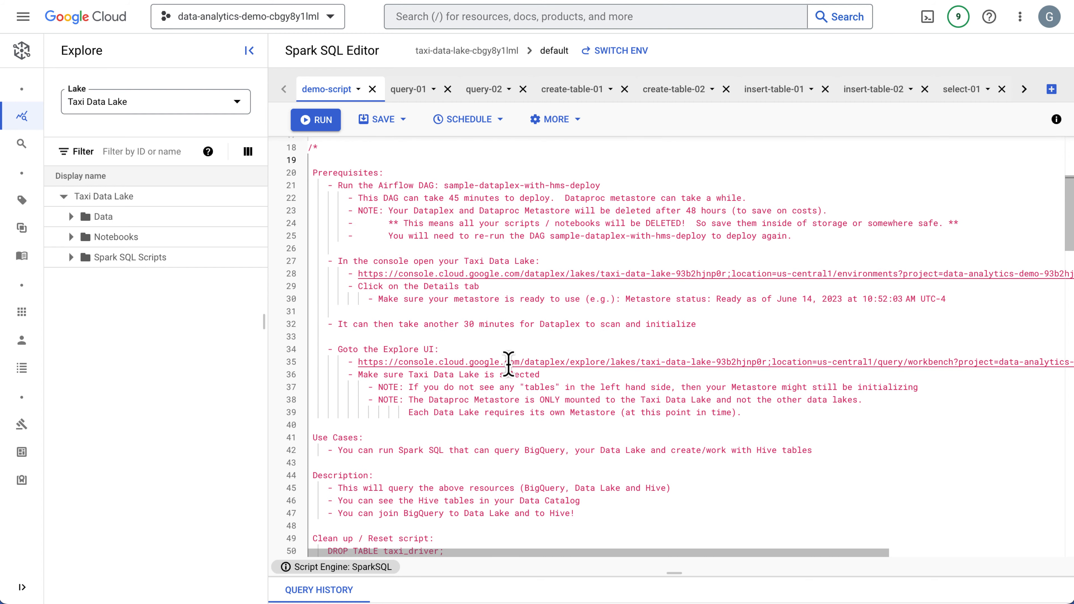
scroll(509, 364, down, 8)
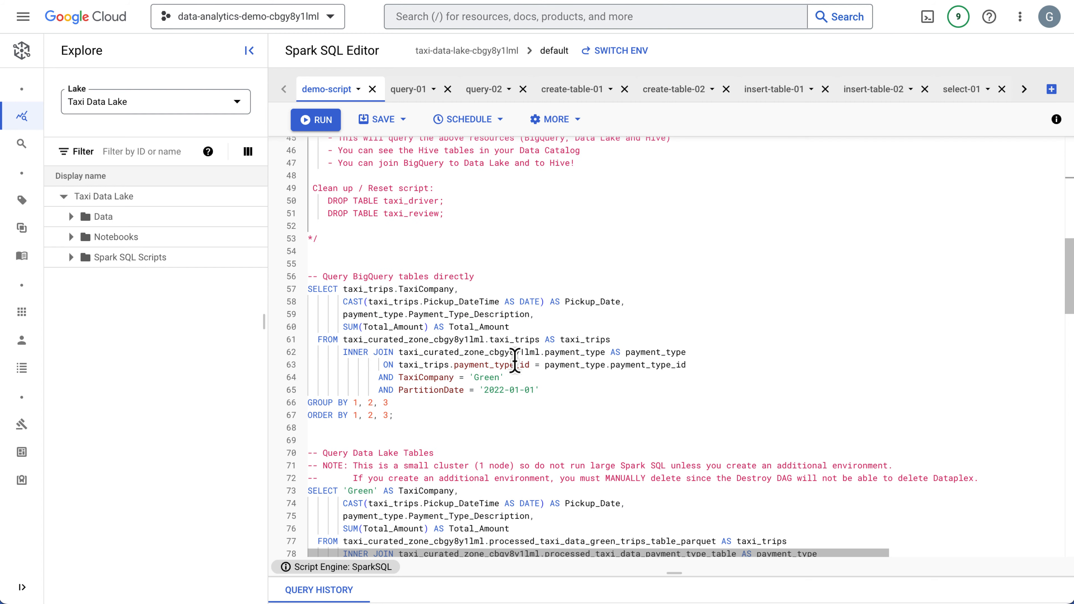
Examine demo-script's BigQuery query, data lake query, Hive table statements and the join across BigQuery, data lake and Hive.
drag(387, 264, 459, 399)
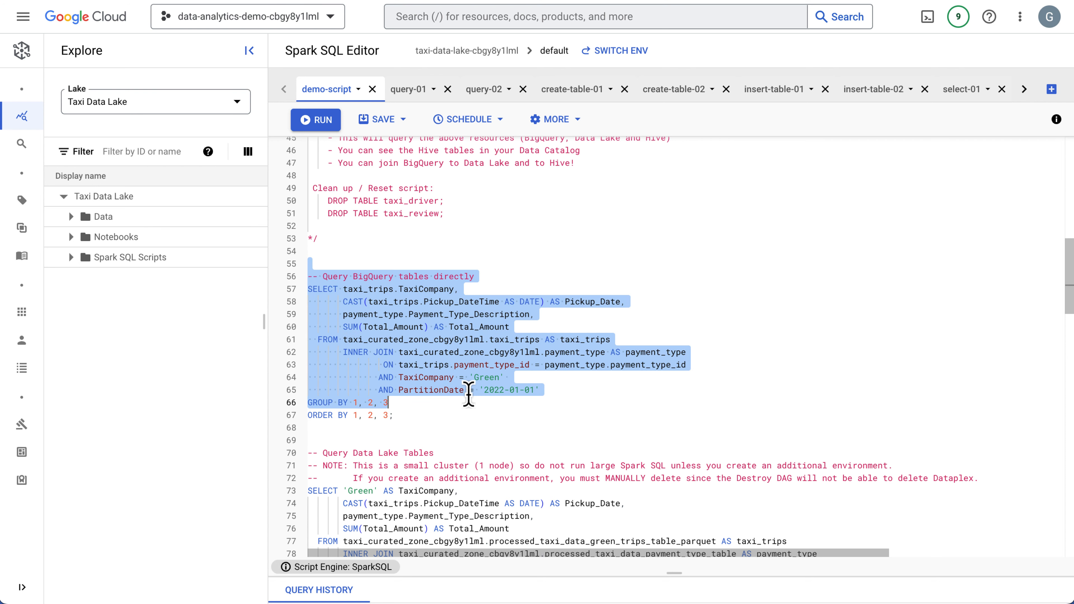
scroll(469, 394, down, 2)
scroll(406, 374, down, 4)
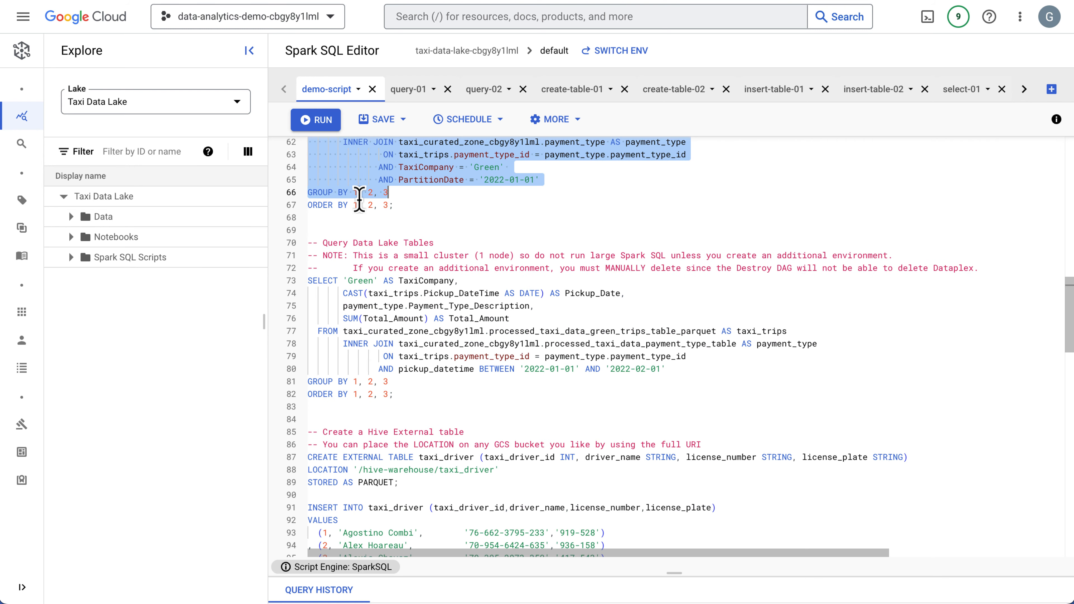
drag(372, 227, 454, 407)
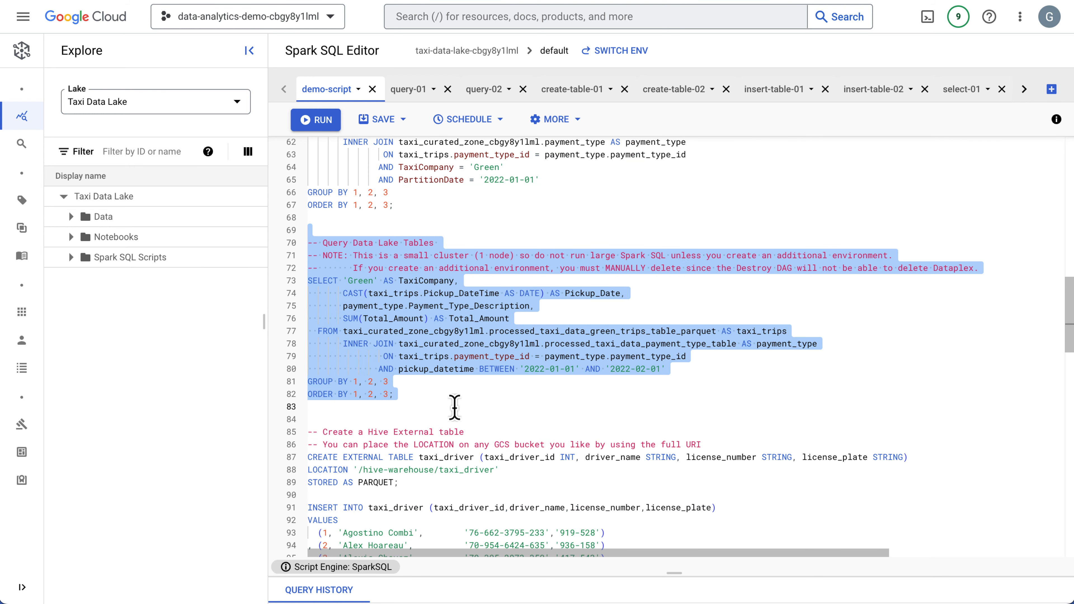
scroll(454, 408, down, 4)
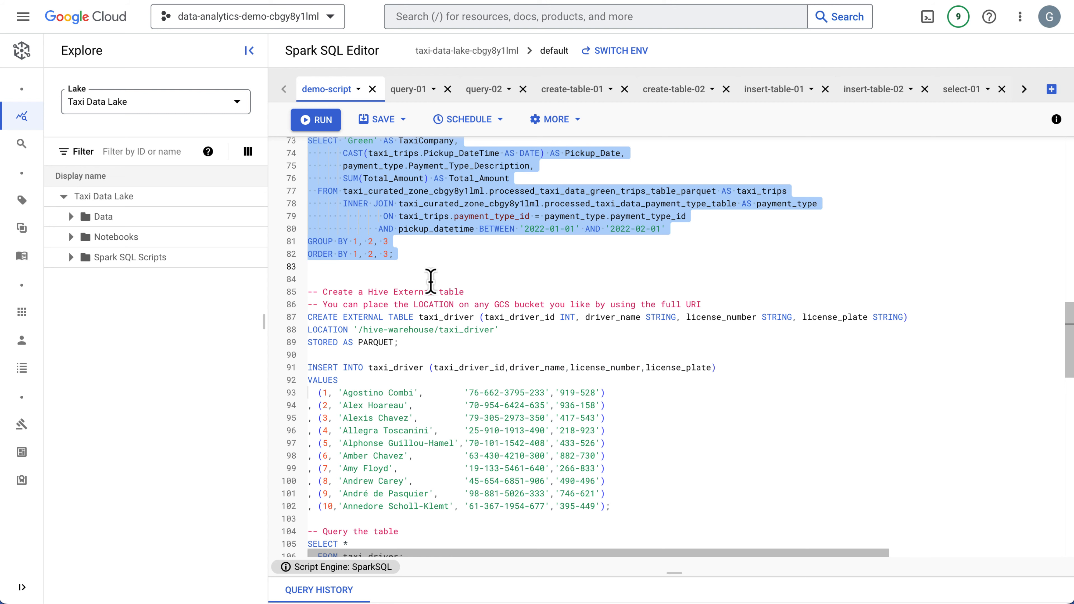
drag(429, 279, 474, 360)
scroll(448, 423, down, 14)
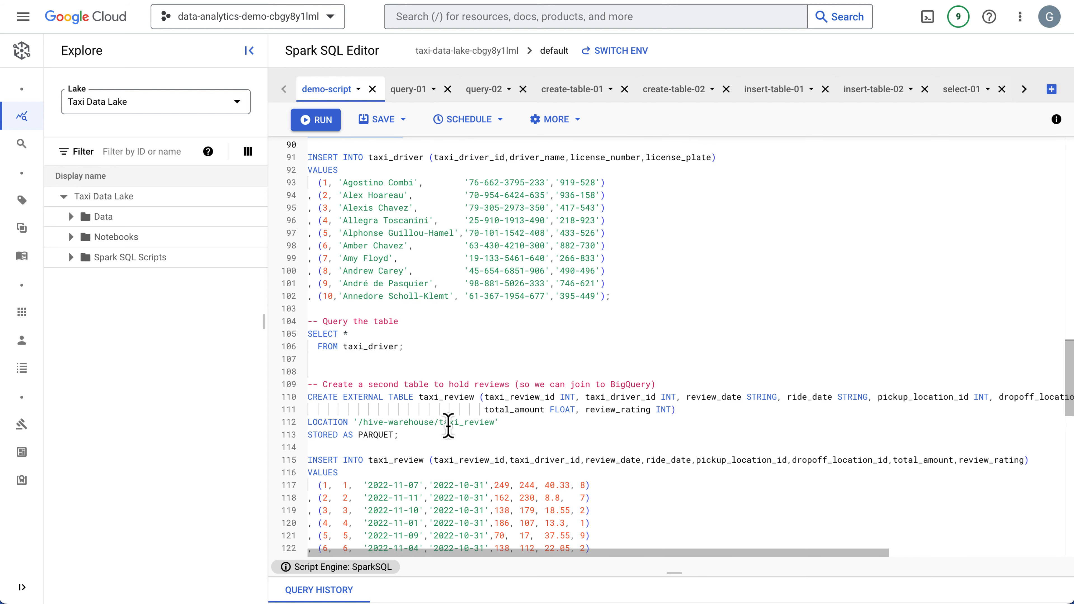
scroll(417, 425, down, 8)
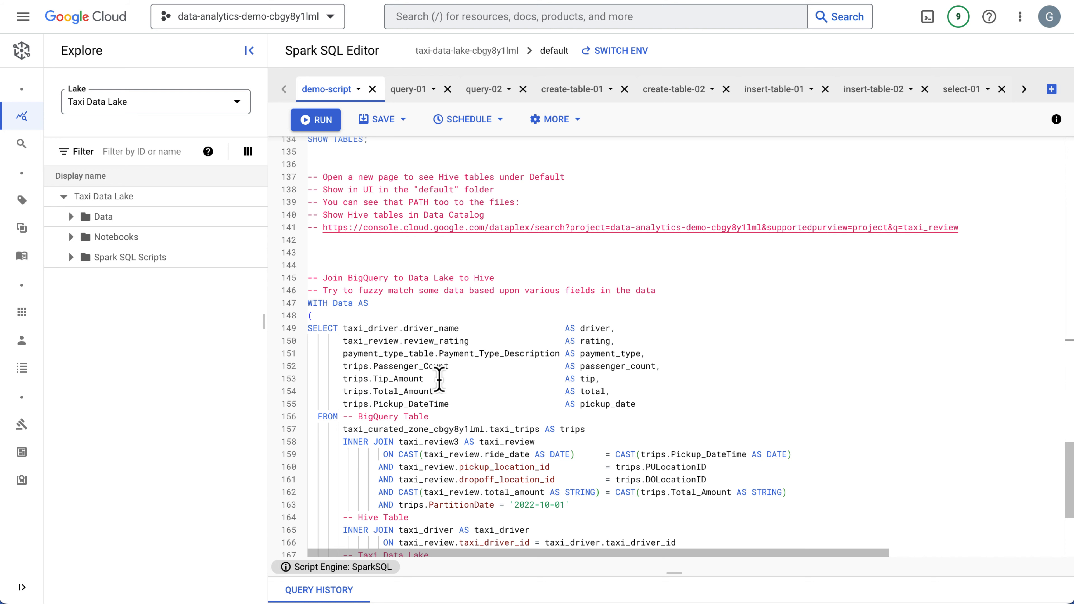
scroll(428, 407, down, 4)
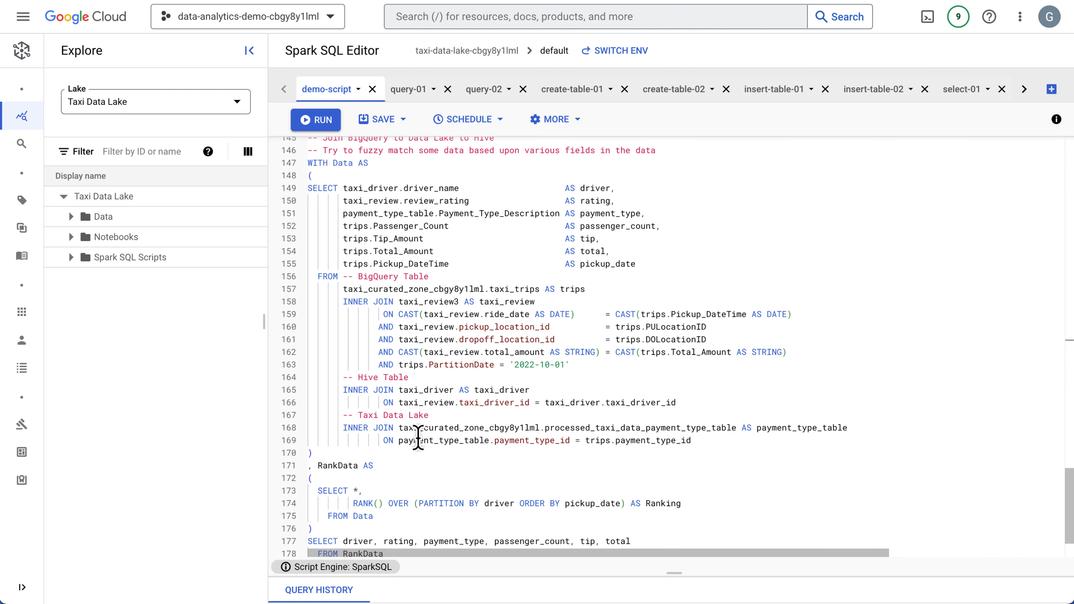
scroll(440, 443, up, 20)
scroll(487, 466, down, 18)
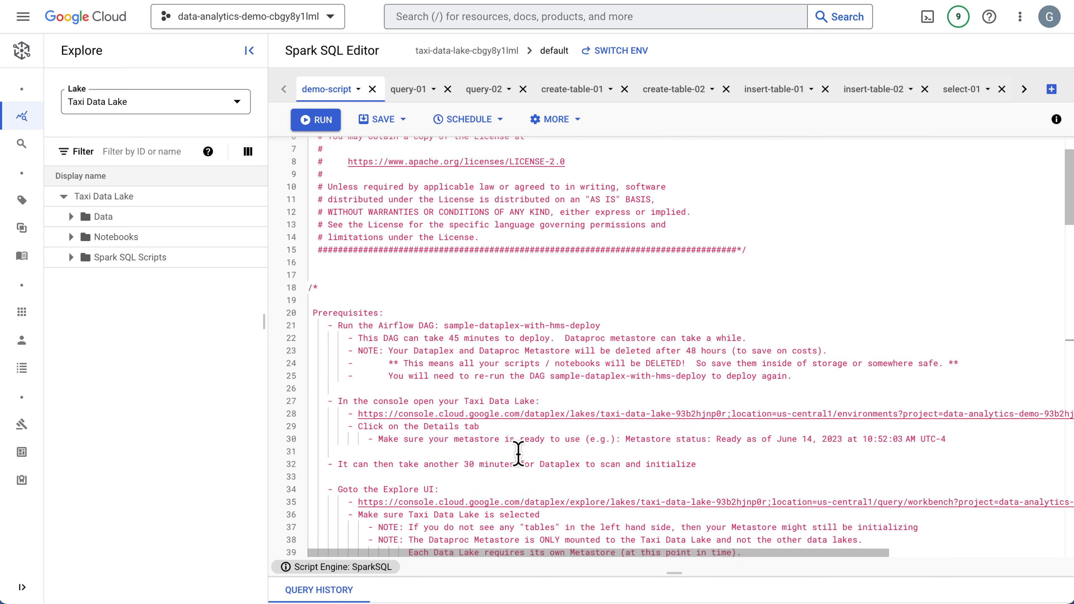
Run the query-01 script, which holds demo-script's "Query BigQuery tables directly" statement.
drag(405, 348, 286, 227)
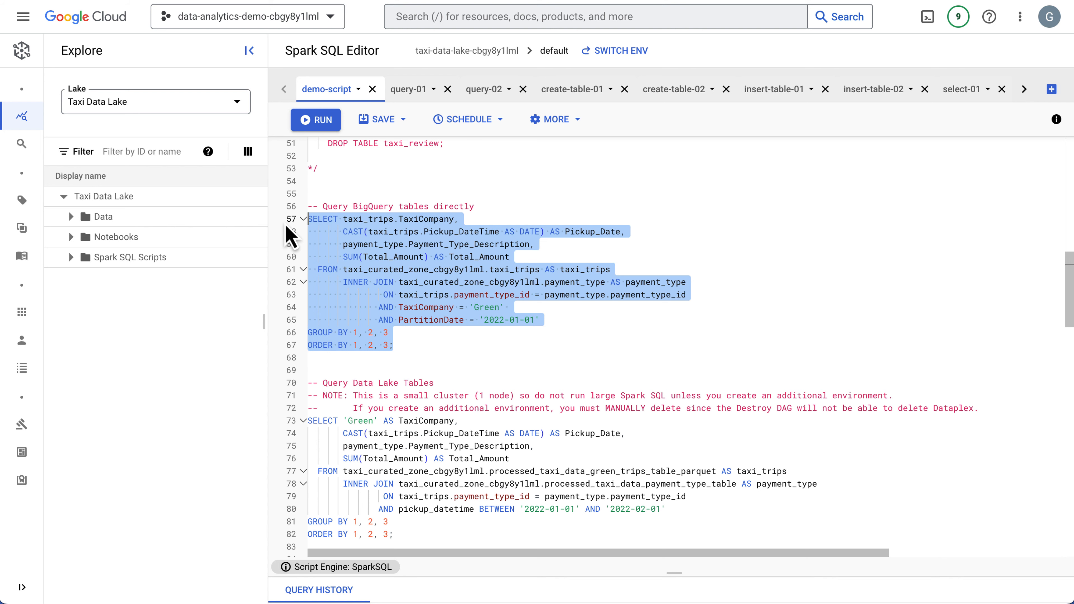
click(408, 89)
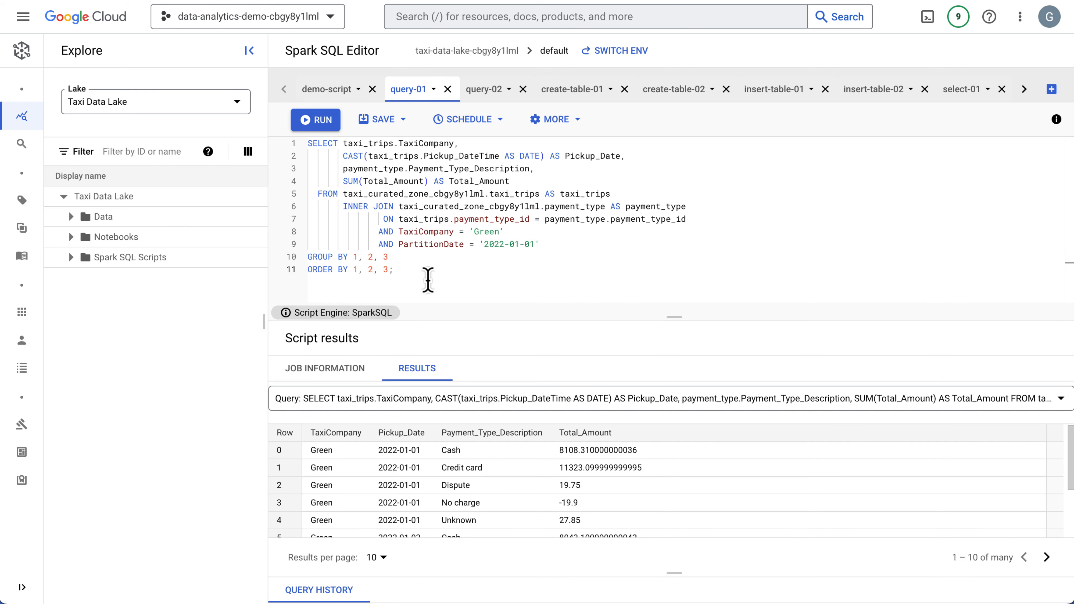
key(ctrl+a)
click(303, 144)
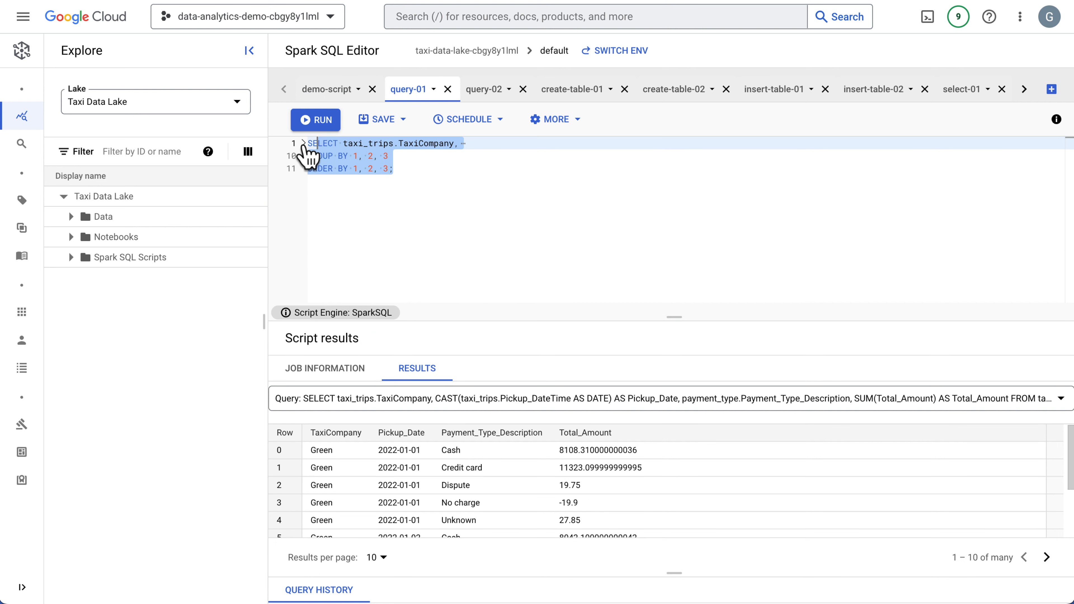
click(303, 144)
click(398, 206)
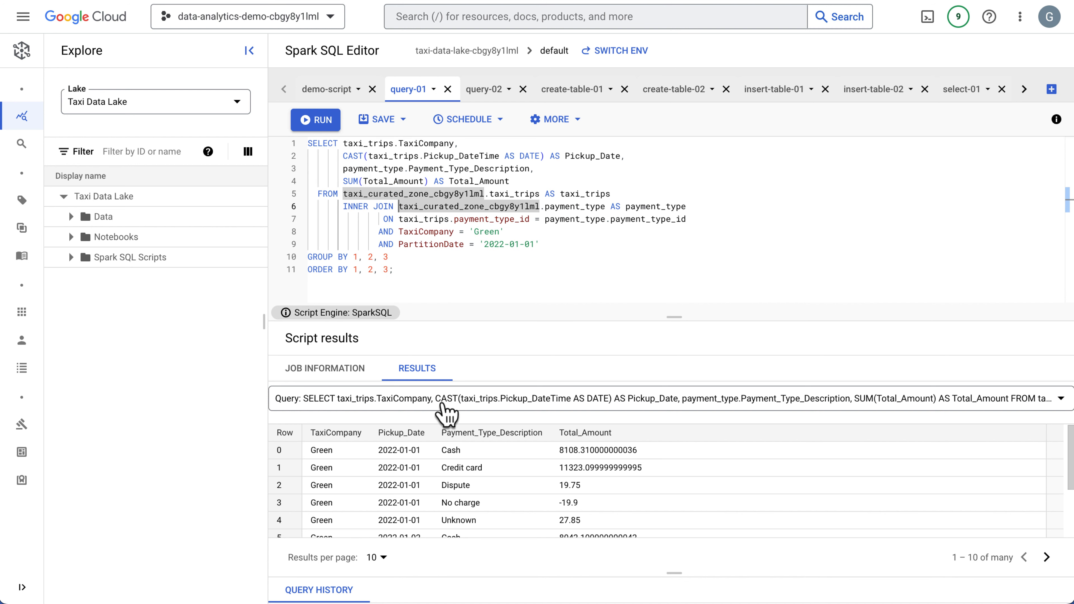
click(343, 146)
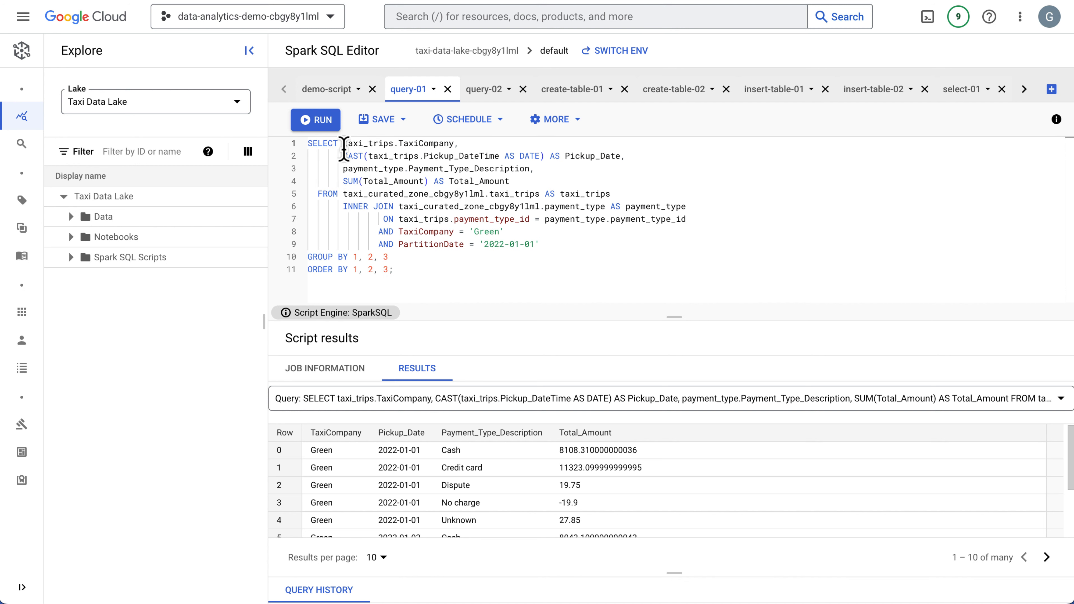
click(318, 120)
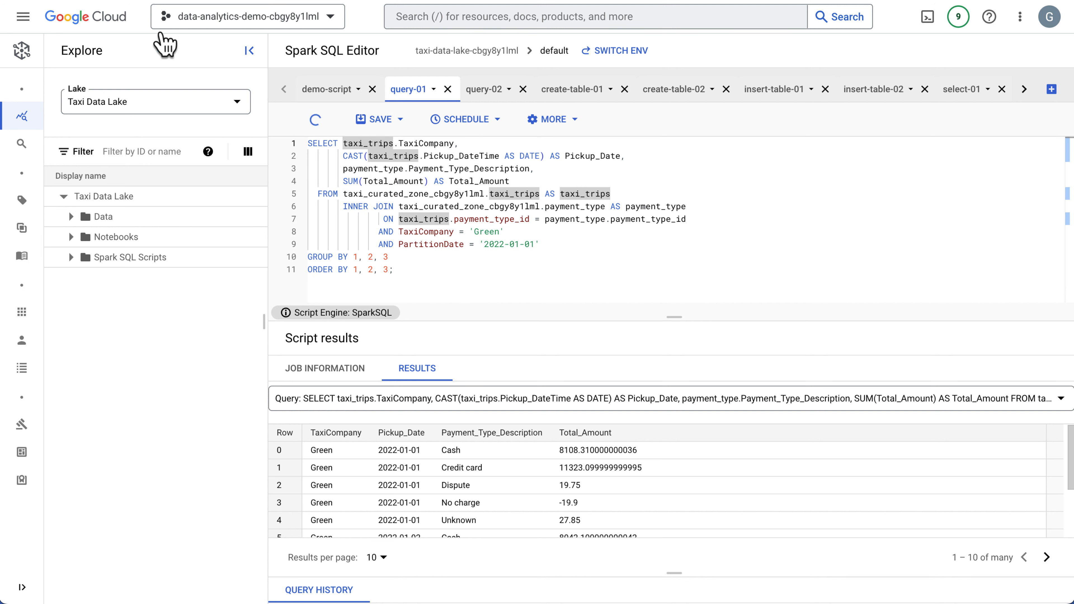
Open the BigQuery SQL workspace in a separate Google Cloud console page.
right_click(104, 20)
click(140, 27)
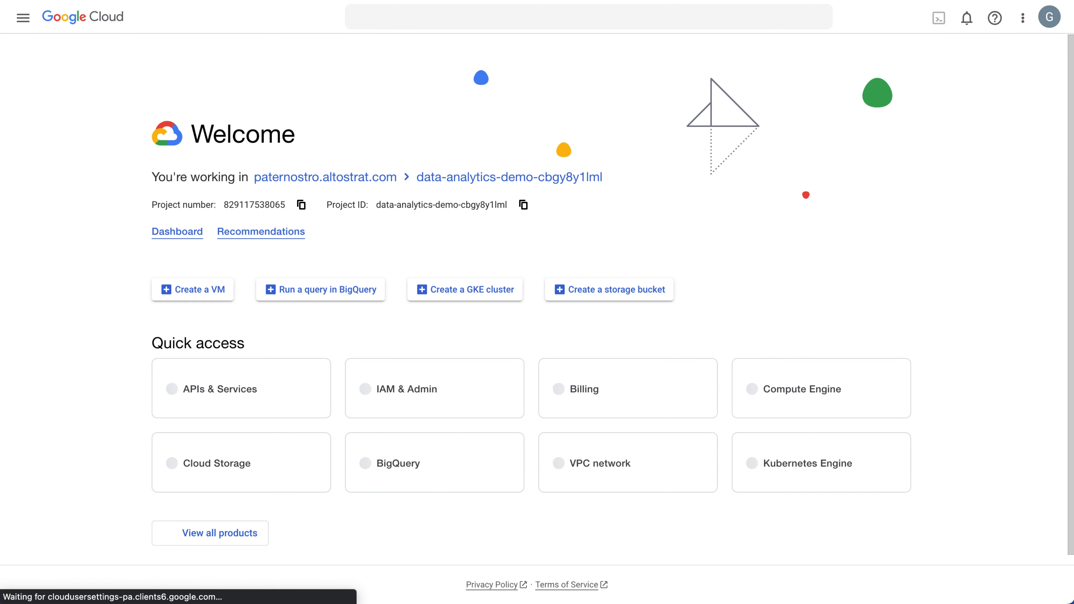
click(25, 18)
mouse_move(69, 166)
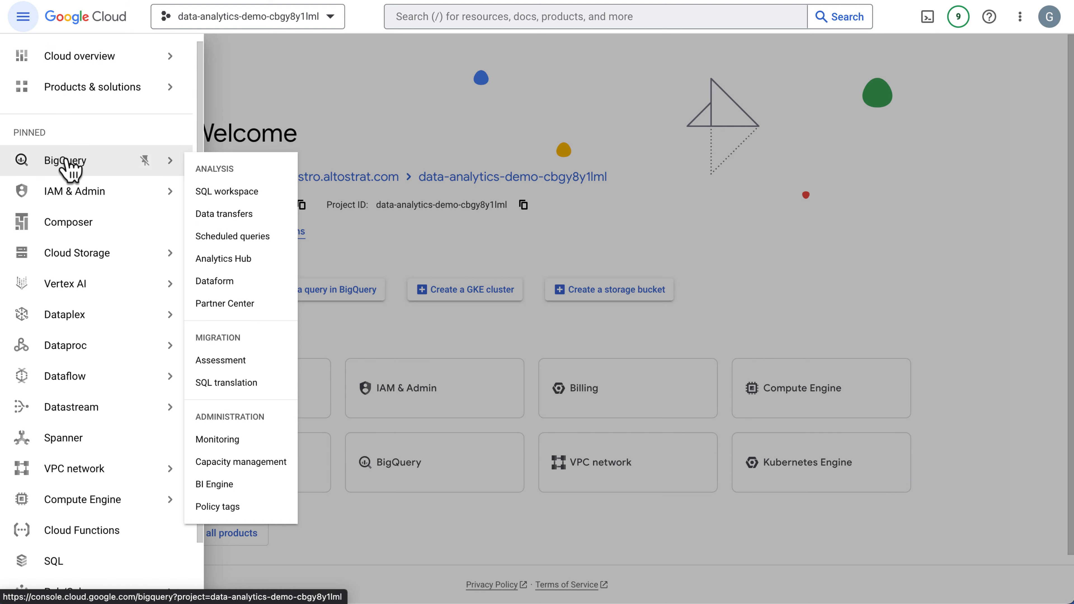
click(250, 196)
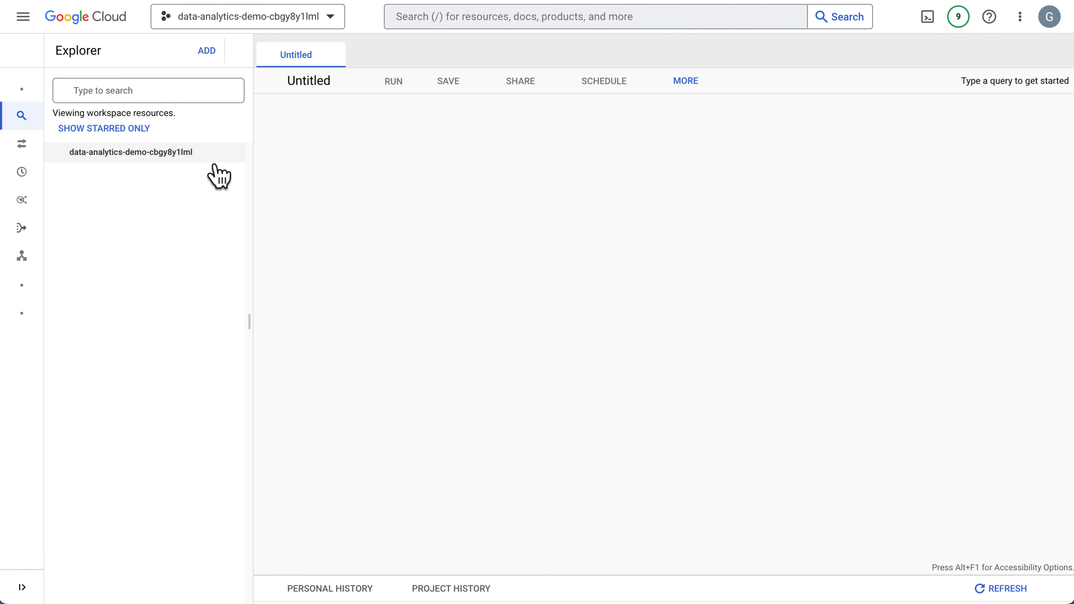
Expand the data-analytics-demo project in BigQuery and list the tables of the taxi_curated_zone and taxi_raw_zone datasets.
click(55, 152)
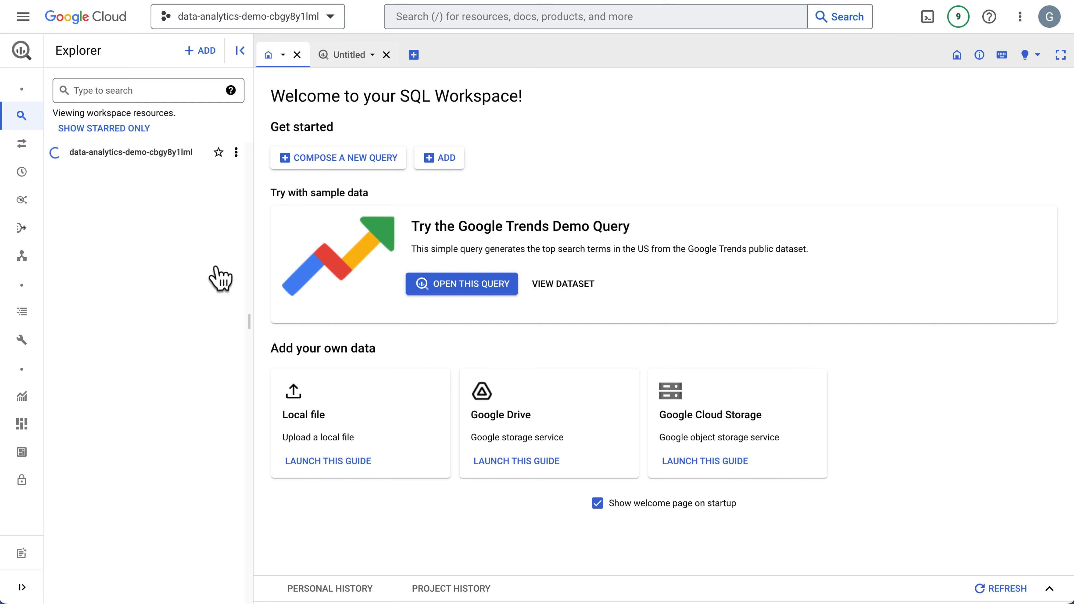
drag(249, 320, 270, 322)
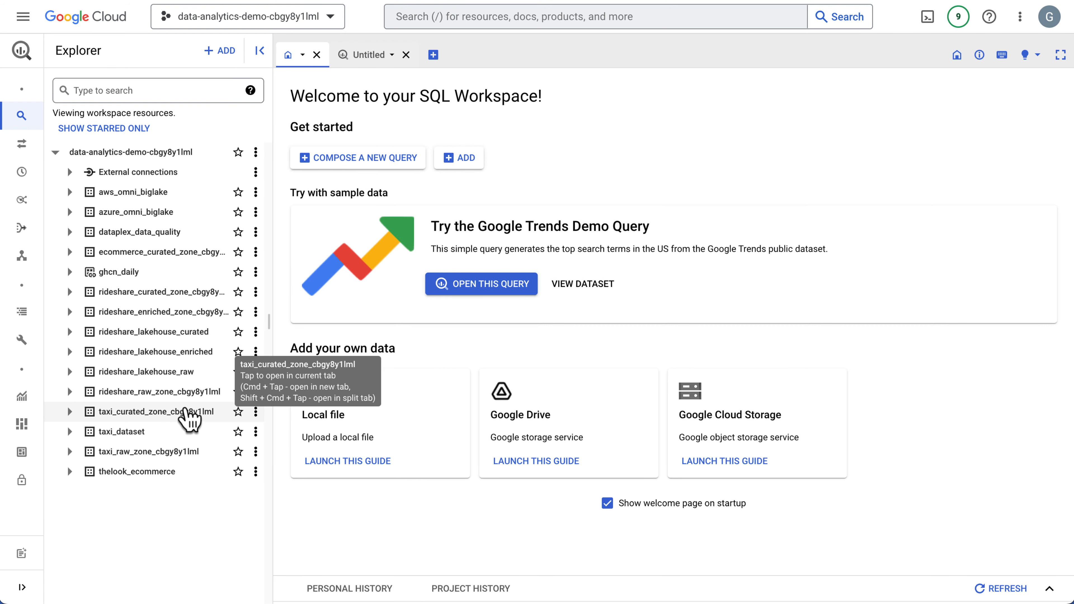
click(70, 411)
scroll(84, 473, down, 1)
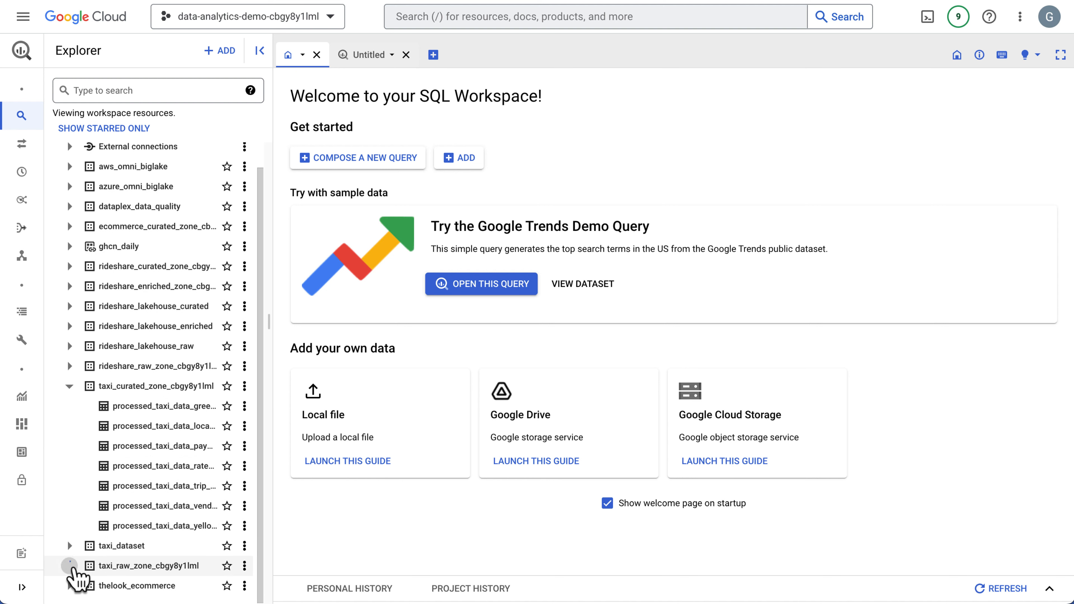
click(70, 566)
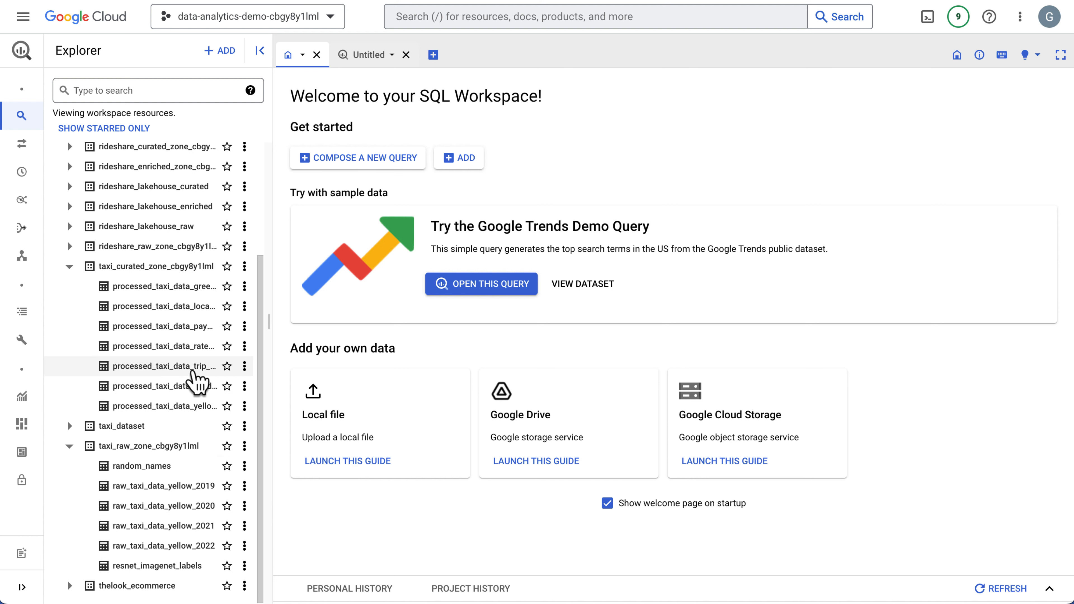
Widen the explorer to show full table names and view the details of processed_taxi_data_green_trips_table_parquet.
drag(267, 325, 380, 324)
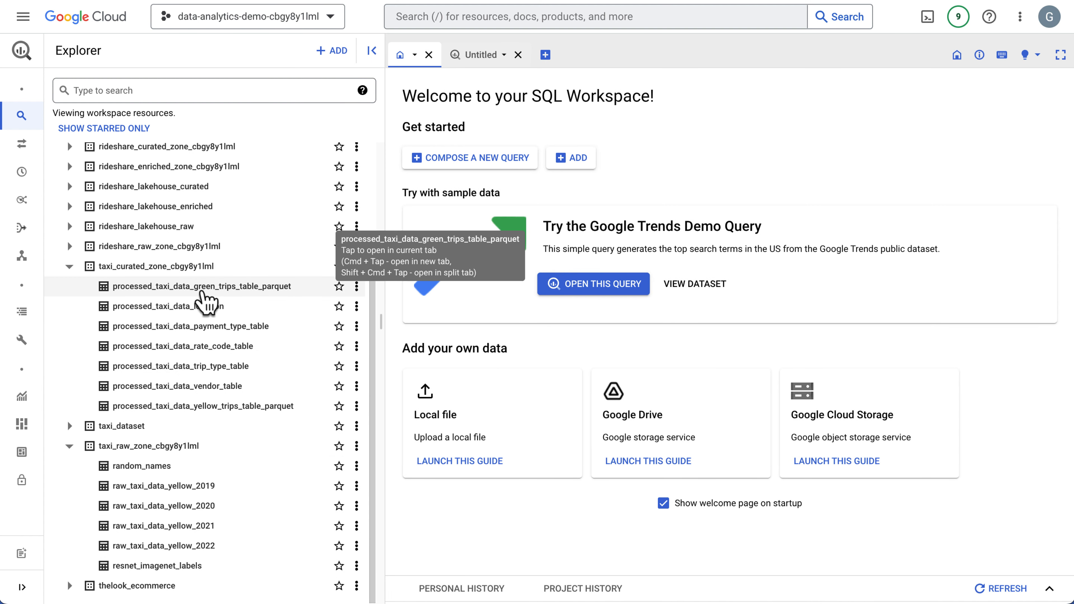
click(232, 287)
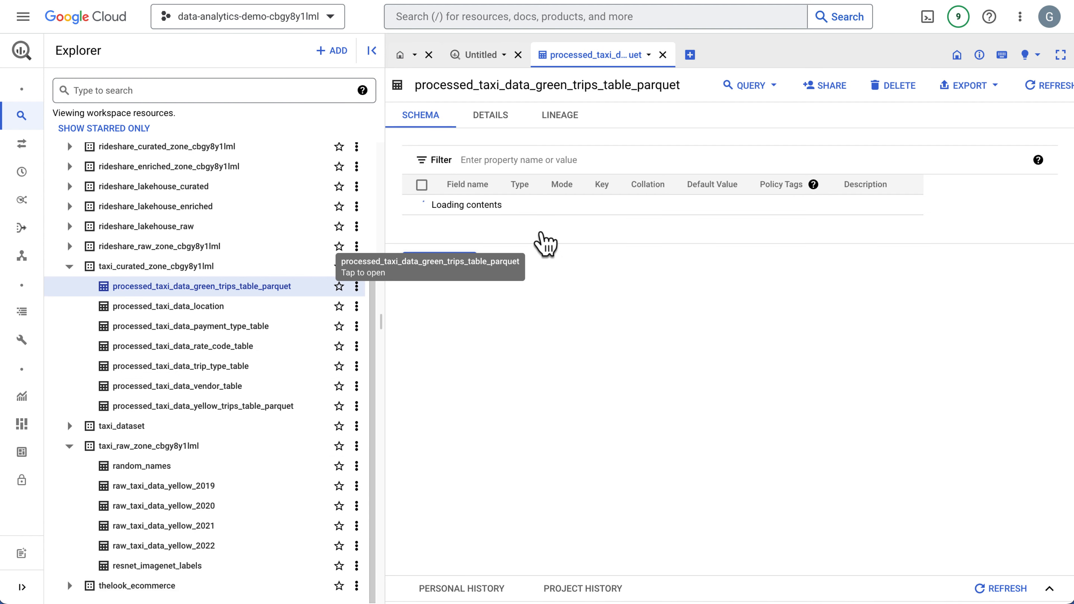
click(499, 123)
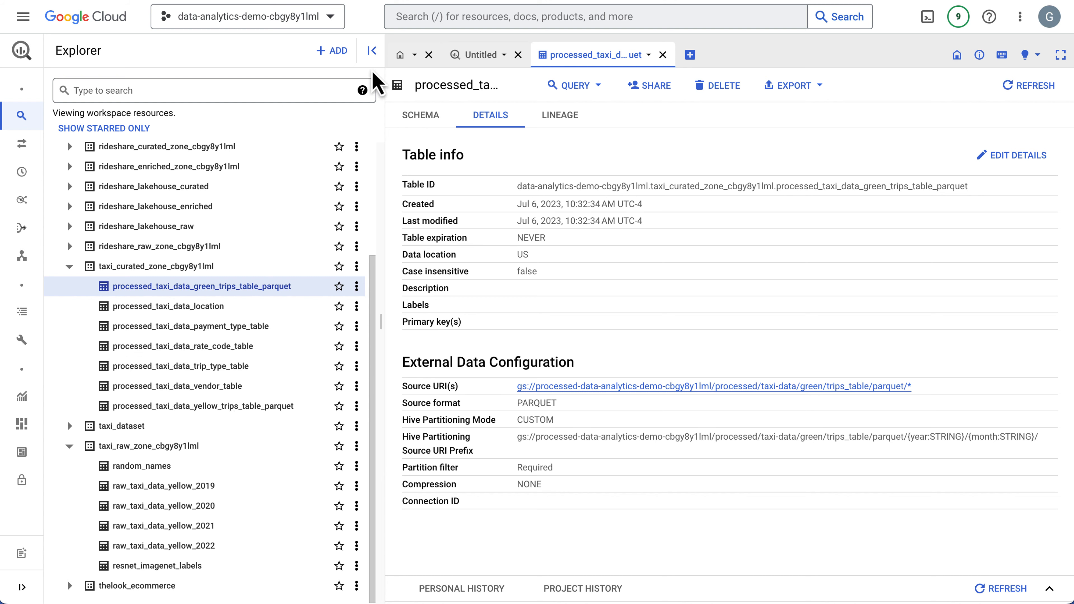
Return to the Dataplex Spark SQL Editor and list the Taxi Data Lake's taxi_curated_zone tables, the zone referenced in query-01.
click(413, 1)
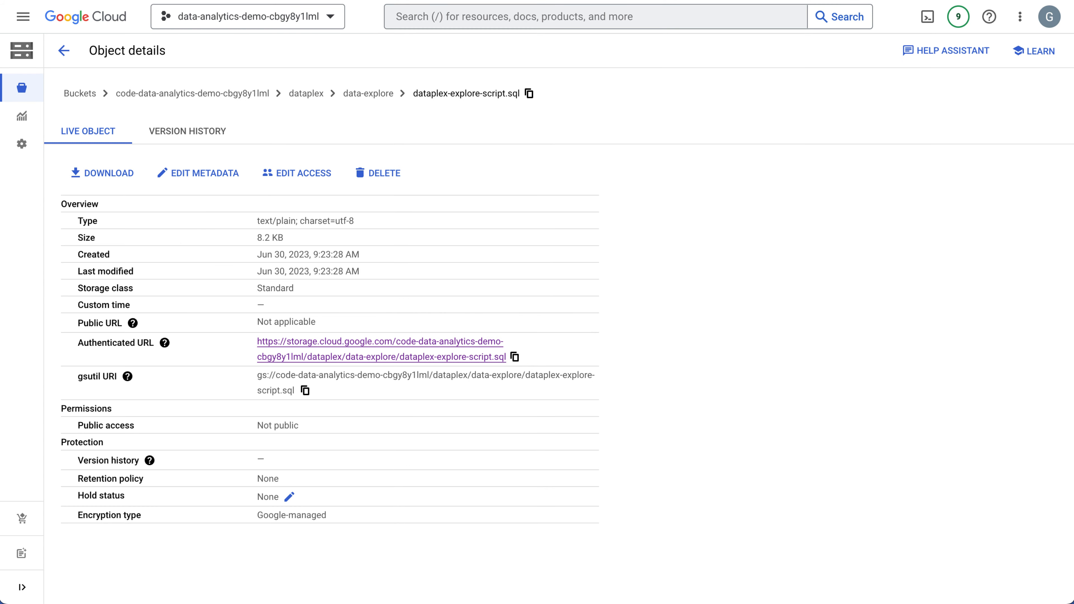
key(ctrl+Tab)
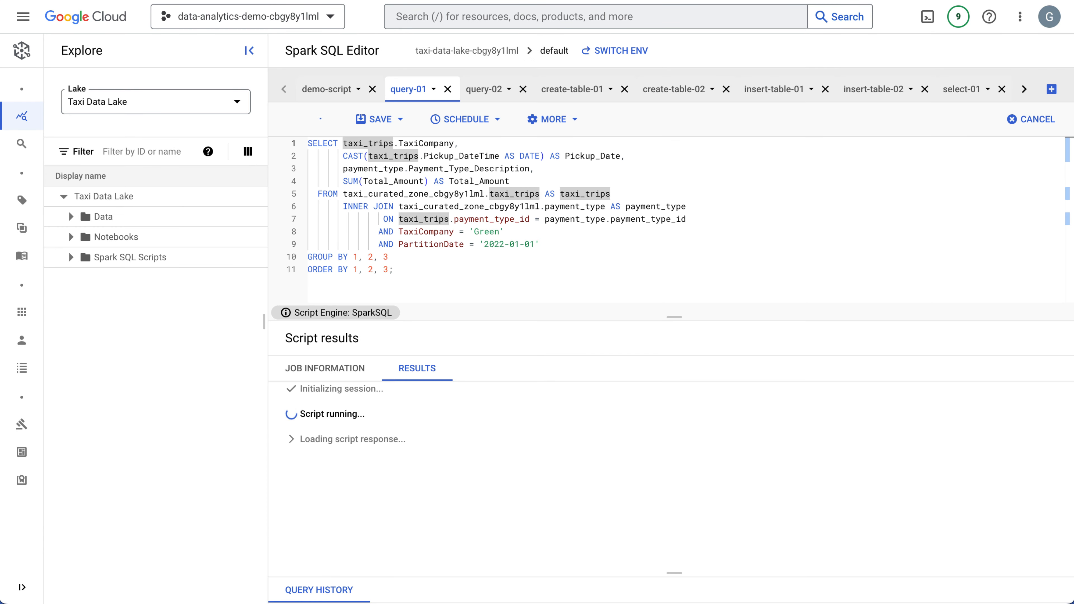
click(464, 254)
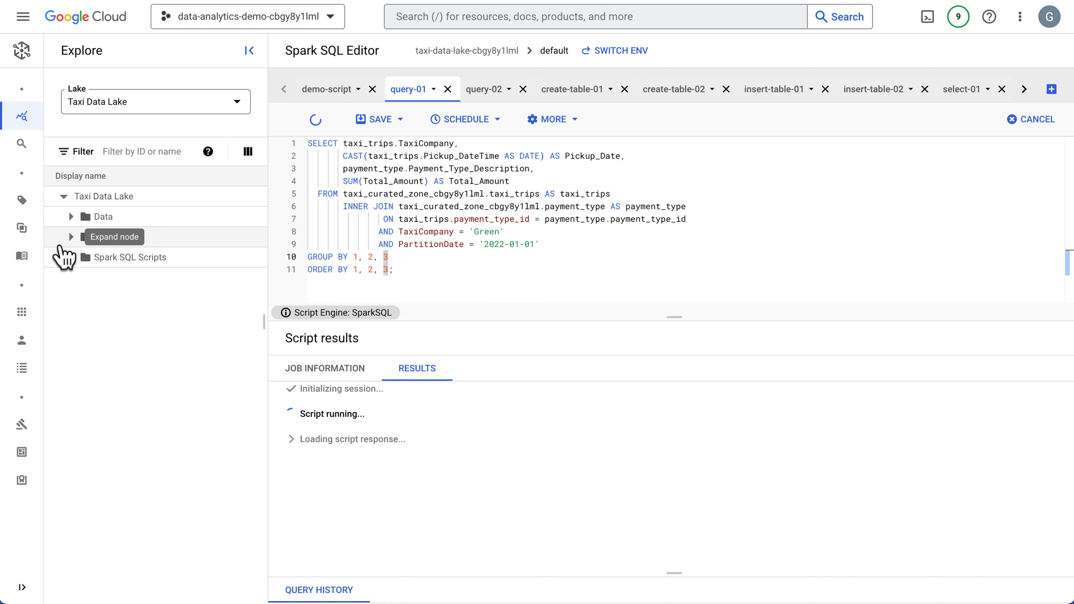
click(71, 217)
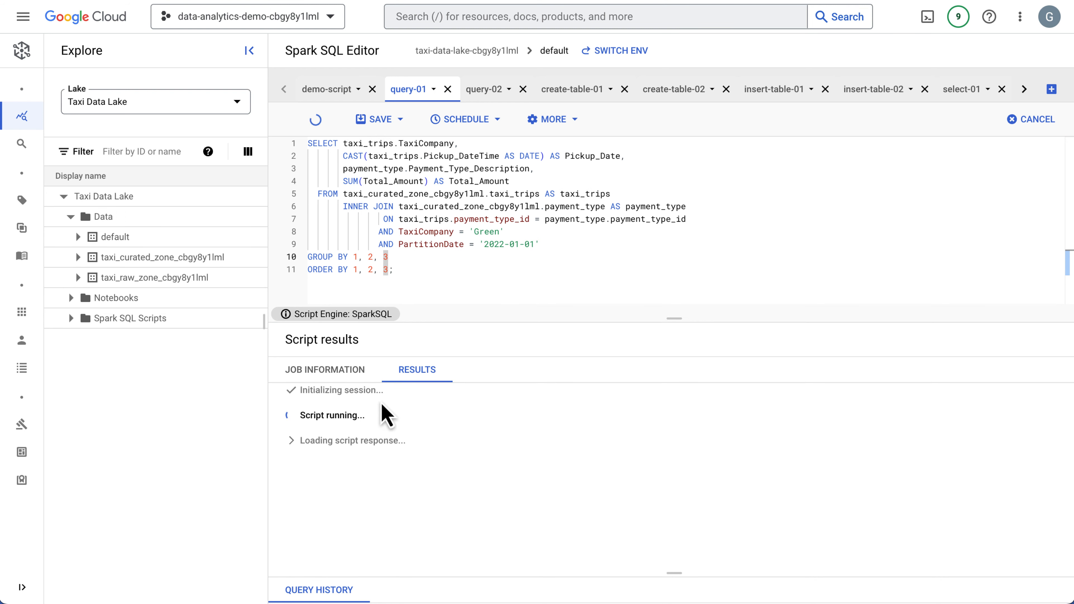
drag(268, 326, 341, 333)
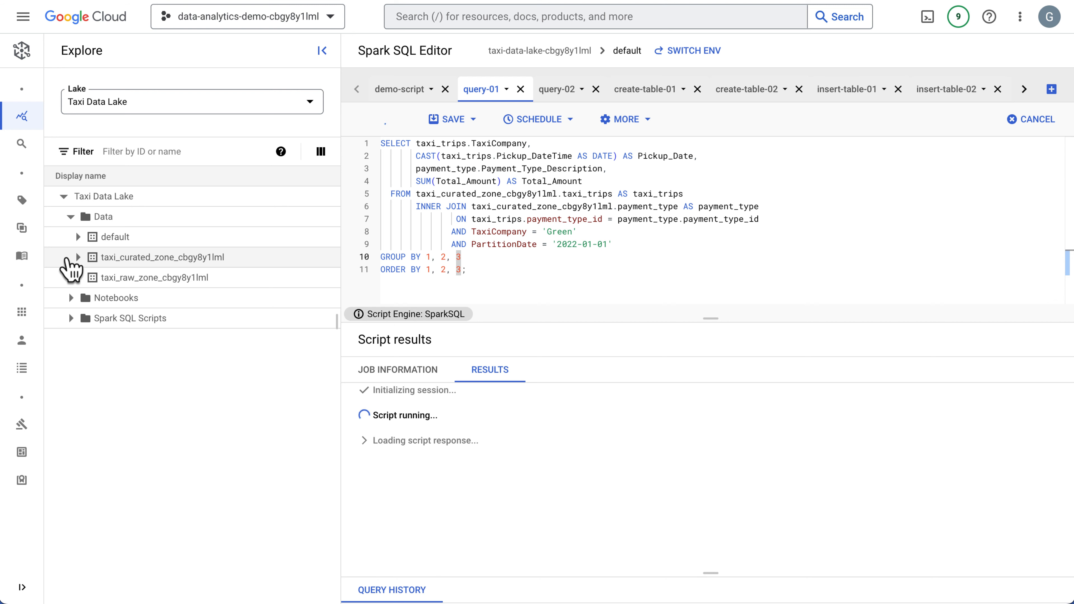
double_click(506, 196)
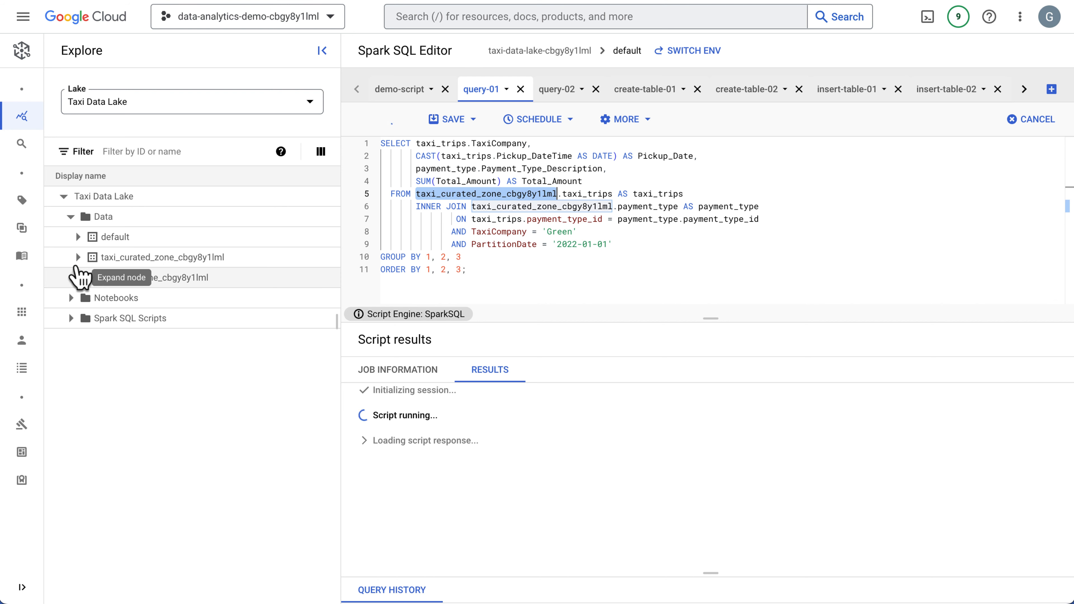
click(77, 259)
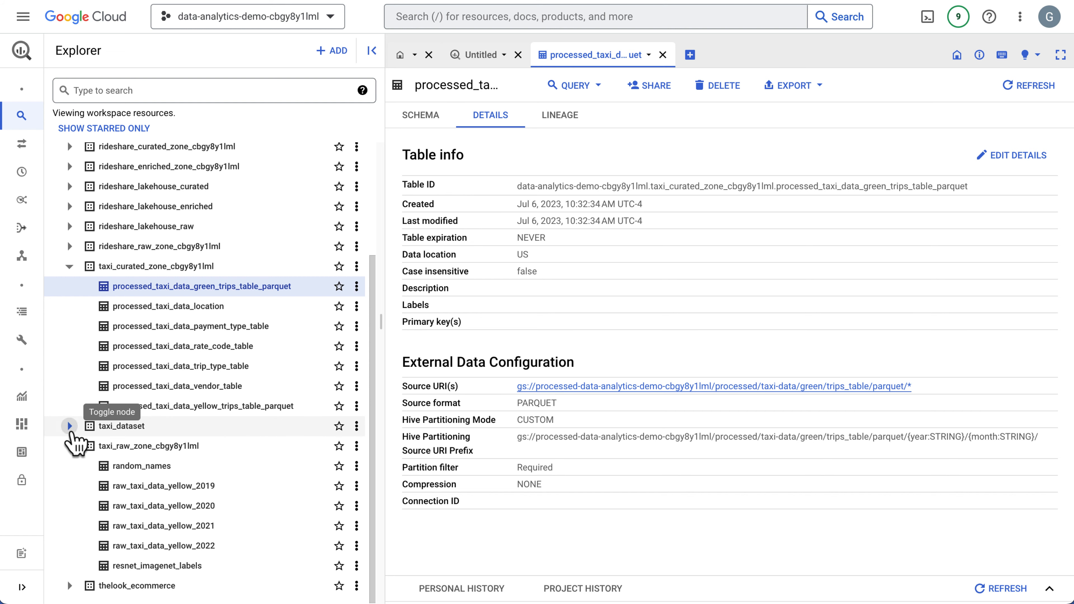
Switch to the BigQuery workspace and compare the tables in taxi_dataset with those in the taxi_curated_zone dataset.
click(70, 427)
scroll(199, 423, down, 3)
scroll(195, 419, down, 7)
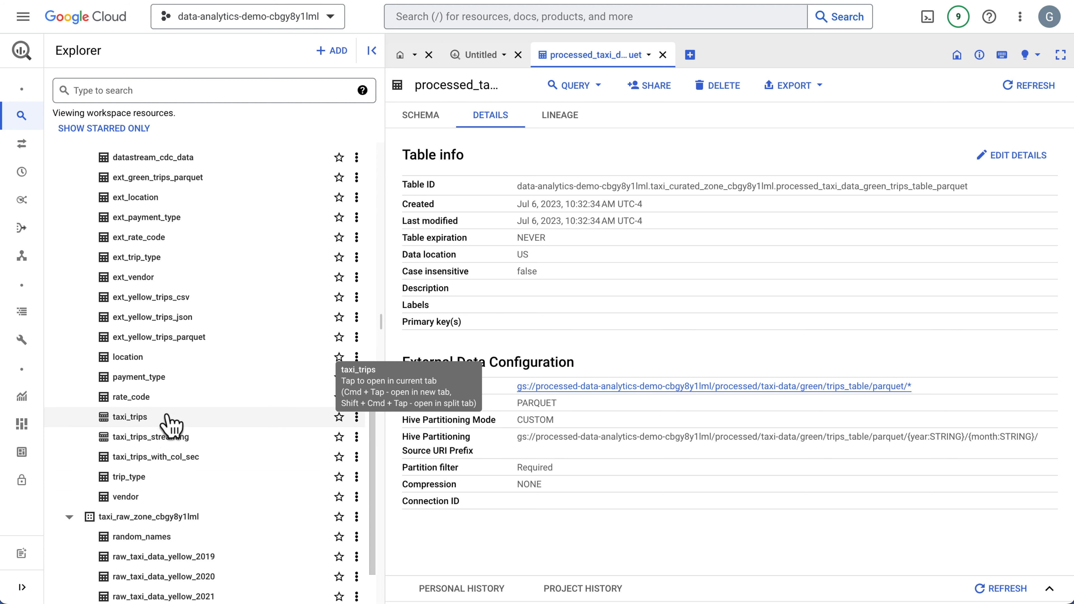
scroll(171, 423, up, 7)
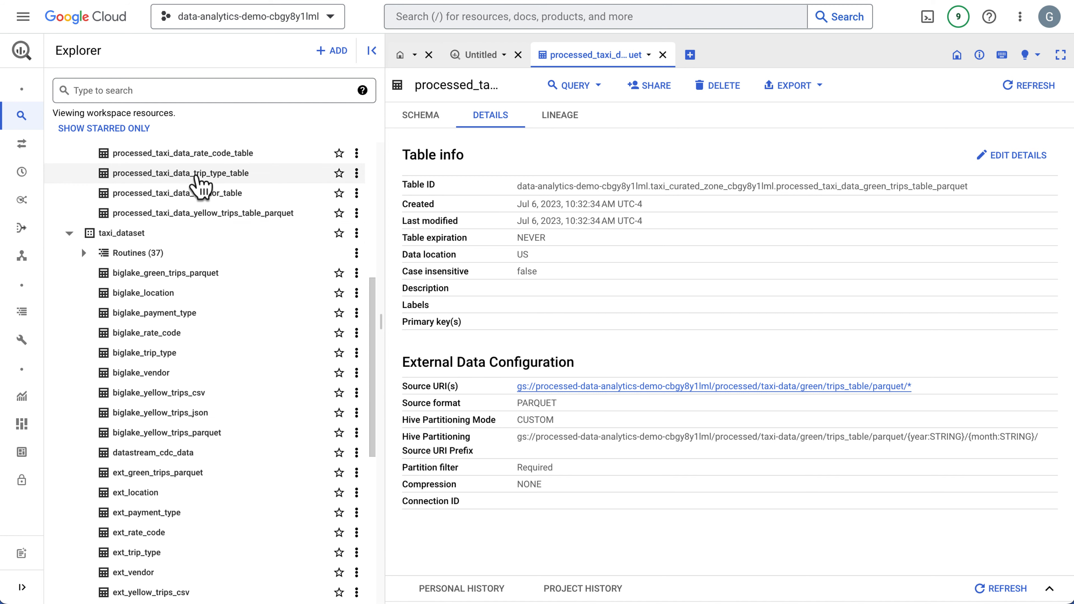
scroll(199, 181, up, 3)
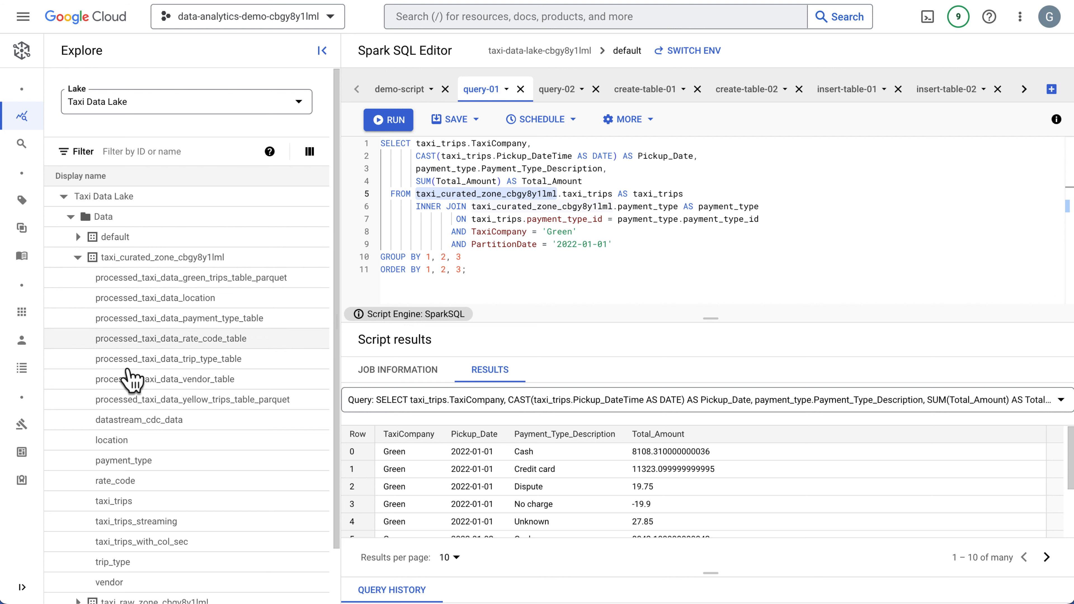
Back in Dataplex Explore, collapse the curated zone, list the taxi_raw_zone tables and review the full query-01 statement.
click(78, 257)
click(78, 278)
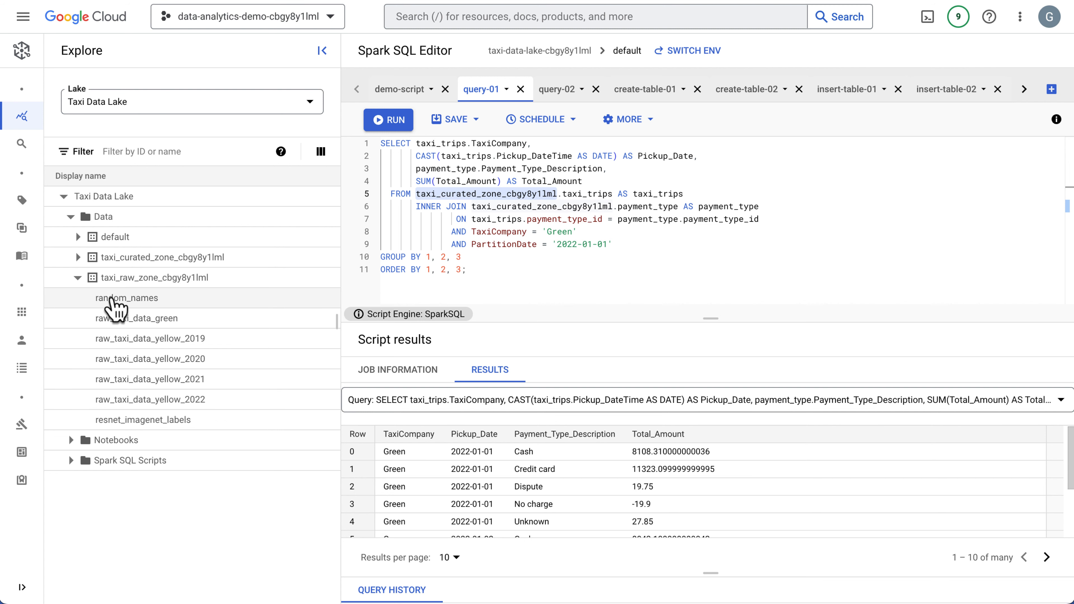
click(609, 270)
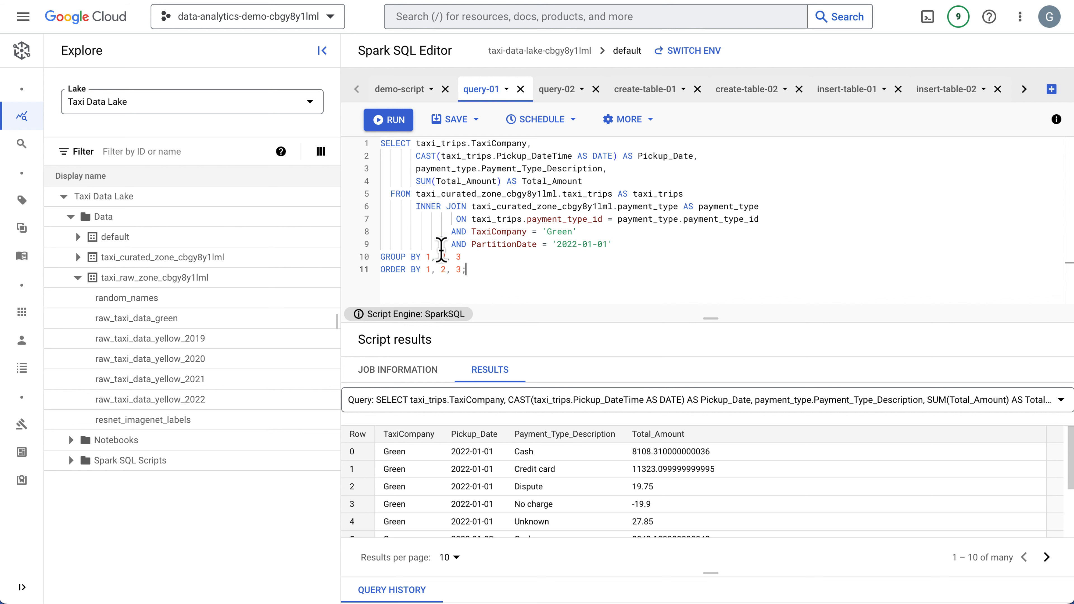
key(ctrl+a)
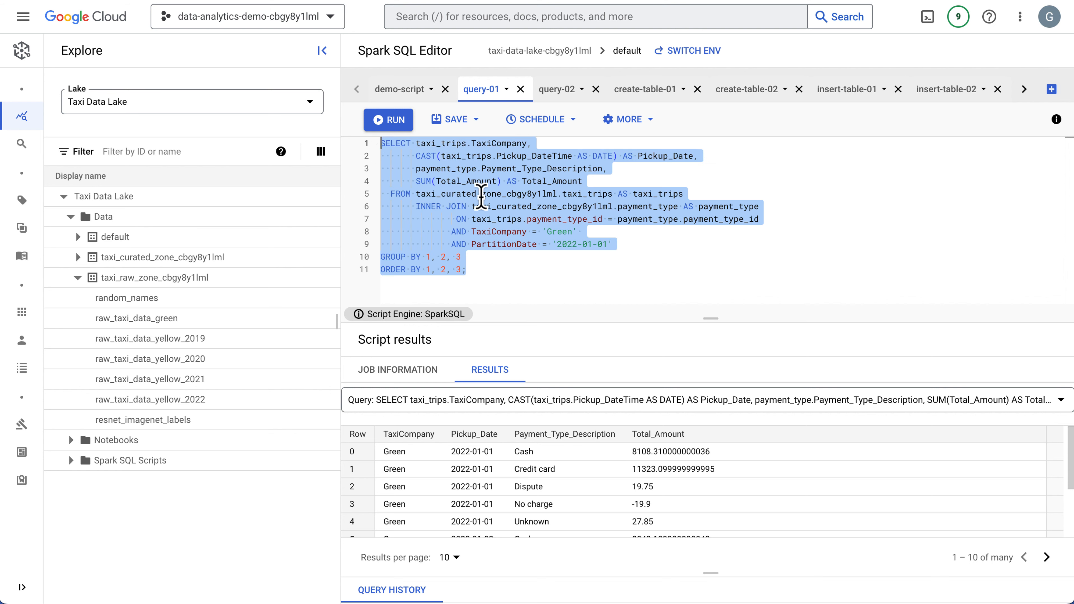
click(541, 207)
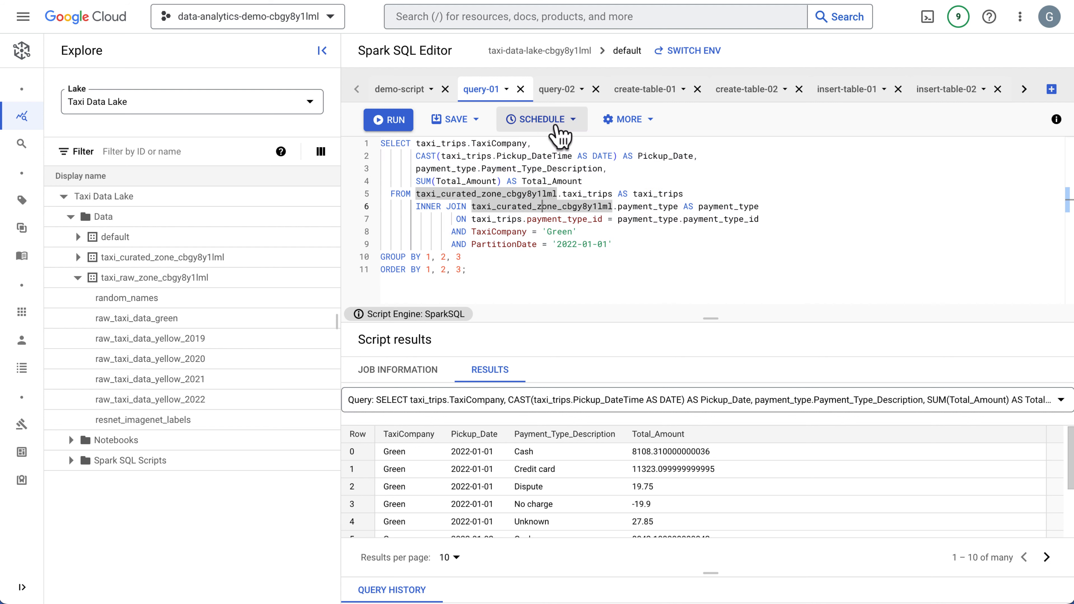
Review and run the query-02 script, which queries the processed green trips and payment type tables.
click(554, 90)
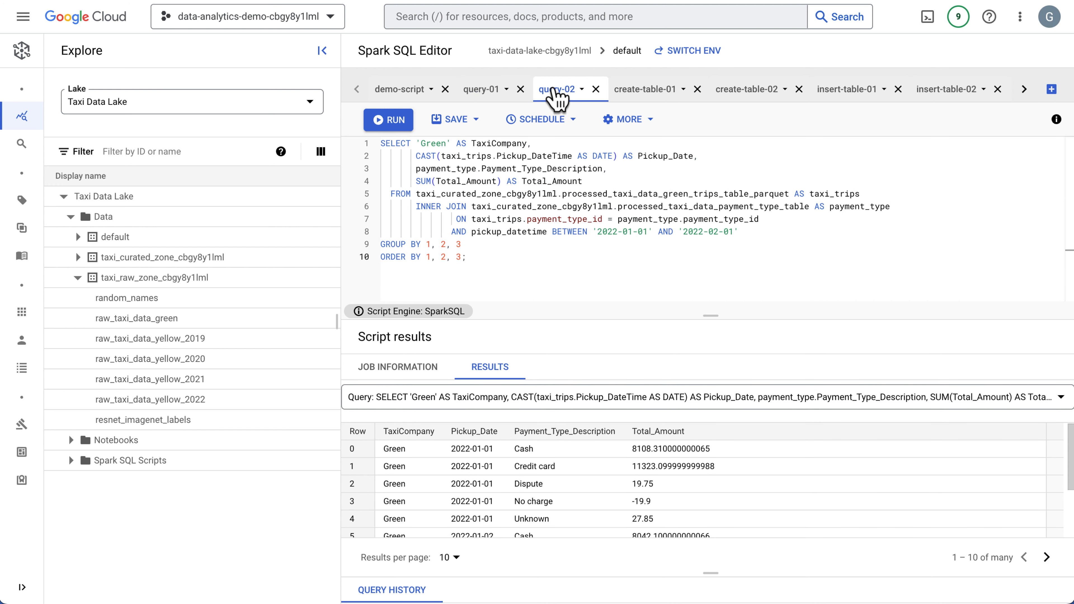
key(ctrl+a)
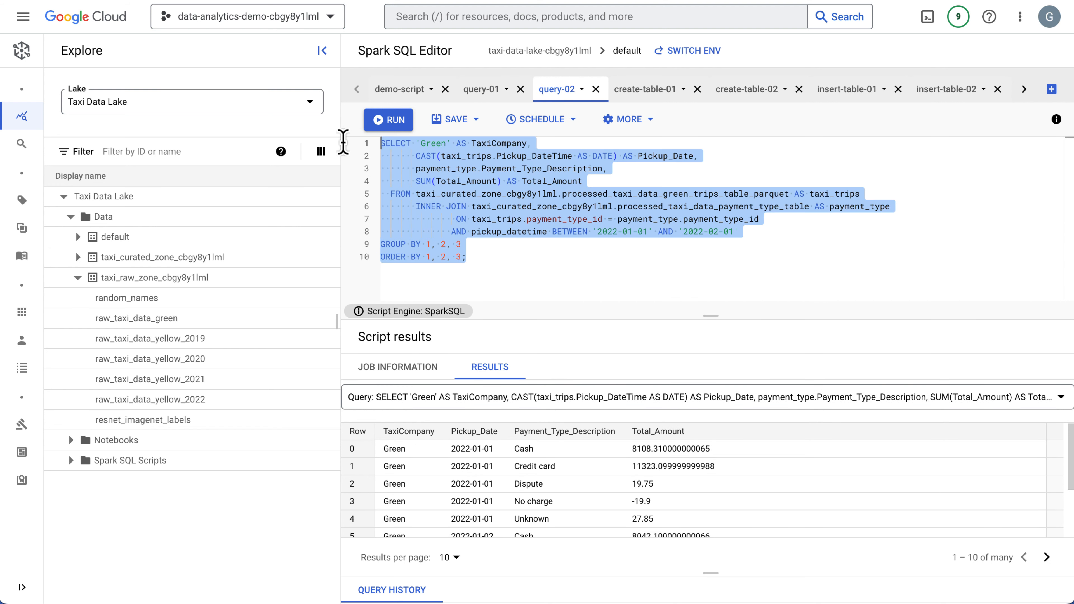
click(503, 259)
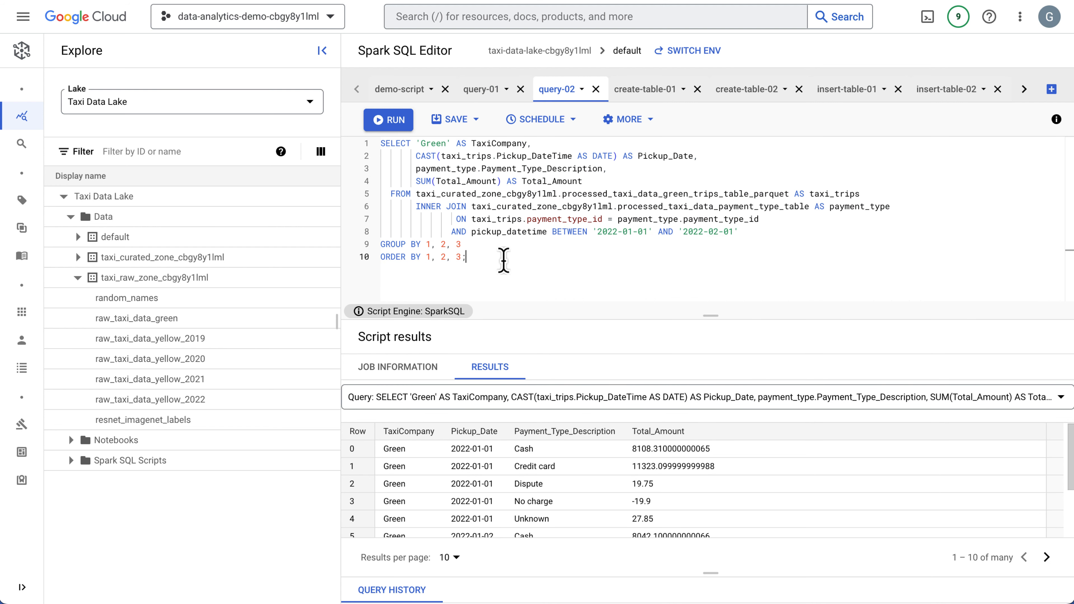
click(398, 121)
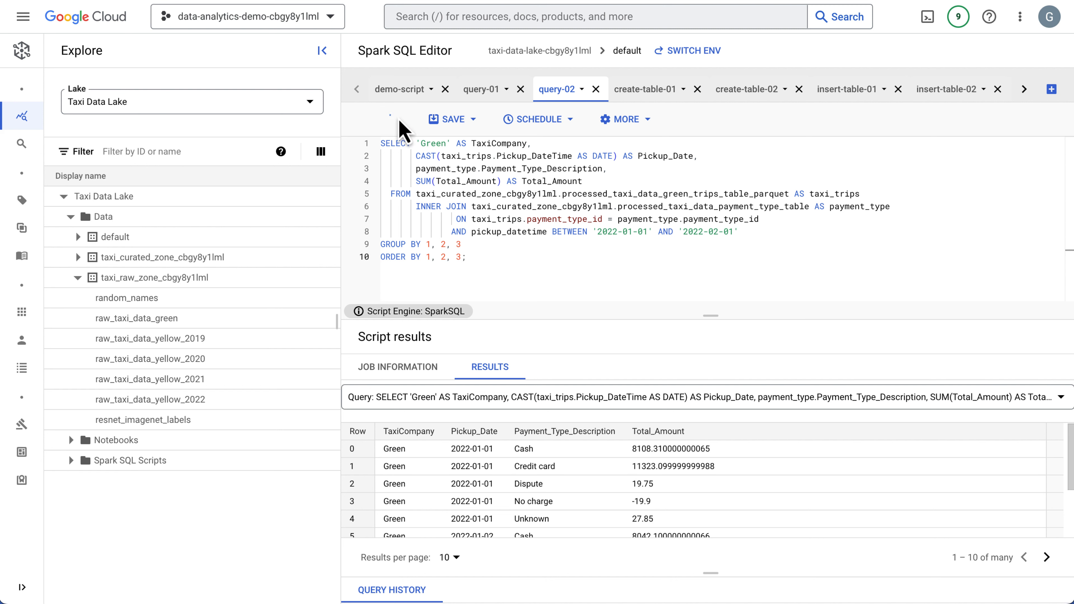
Highlight the curated zone and processed green trips table names in query-02, and collapse the taxi_raw_zone table list.
double_click(490, 195)
double_click(631, 195)
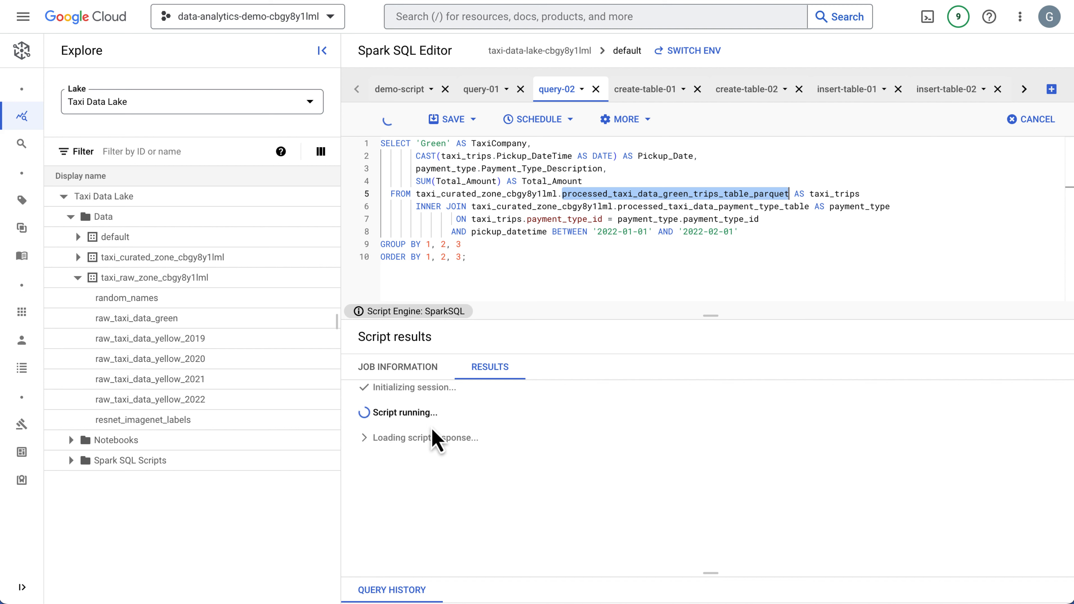
click(77, 278)
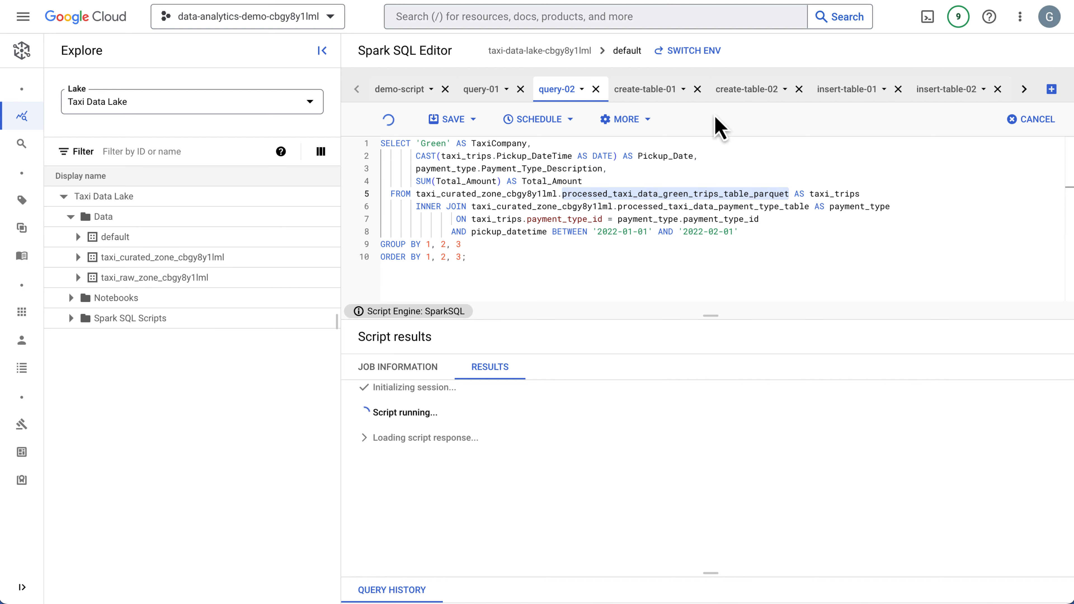
Review the CREATE EXTERNAL TABLE statement in create-table-01 and list the tables in the default database.
click(649, 91)
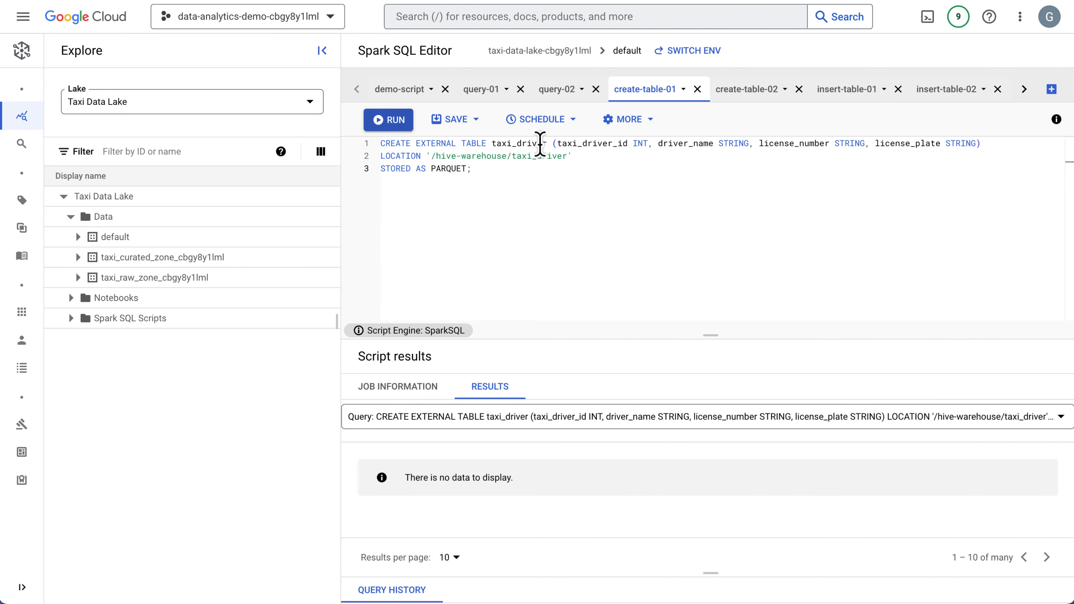
drag(506, 172, 337, 139)
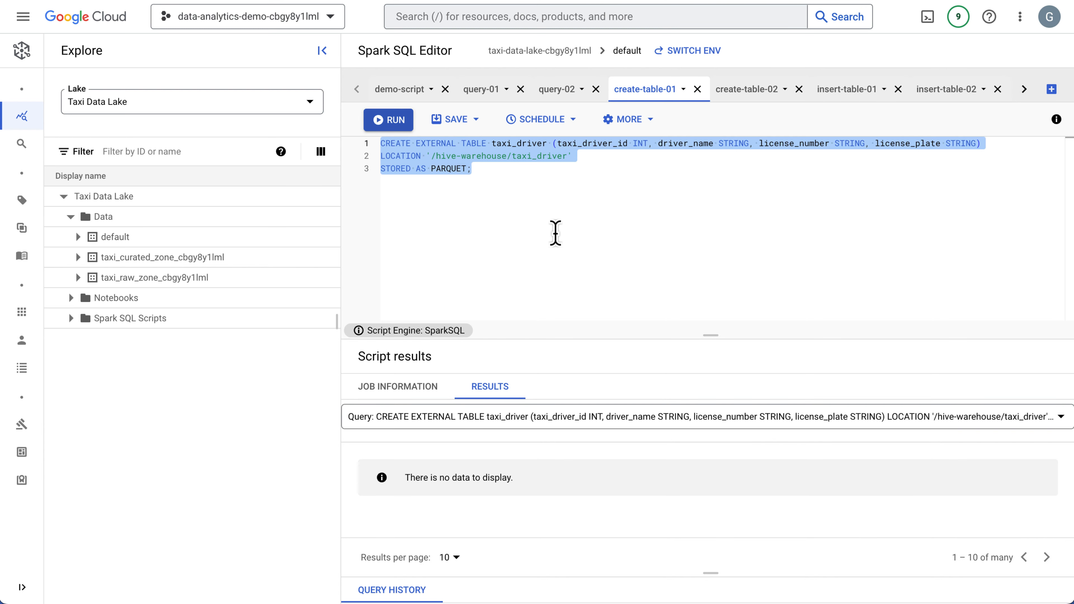
click(524, 227)
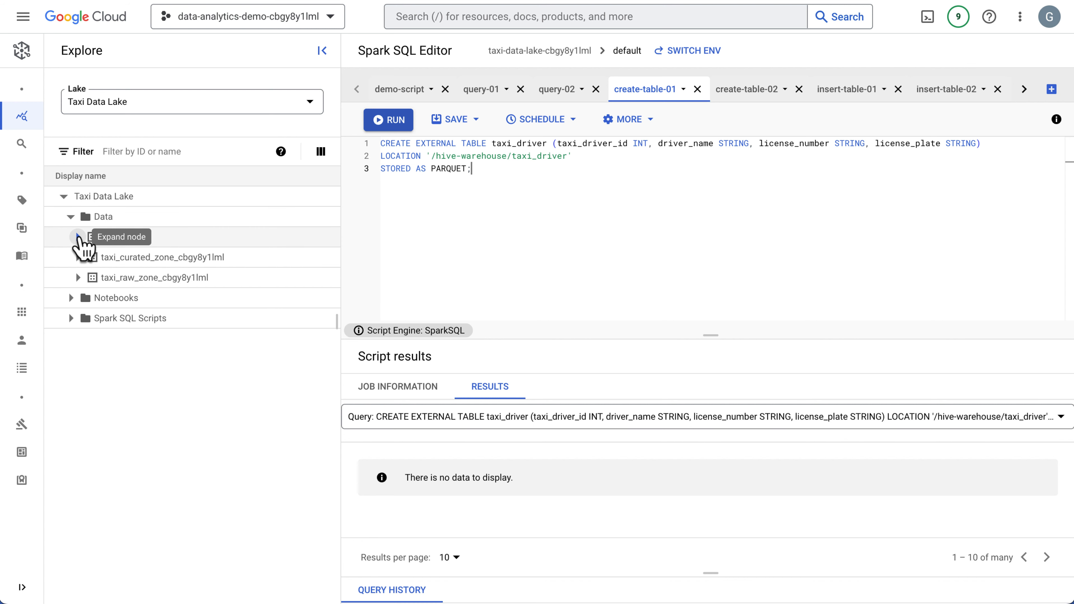
click(78, 237)
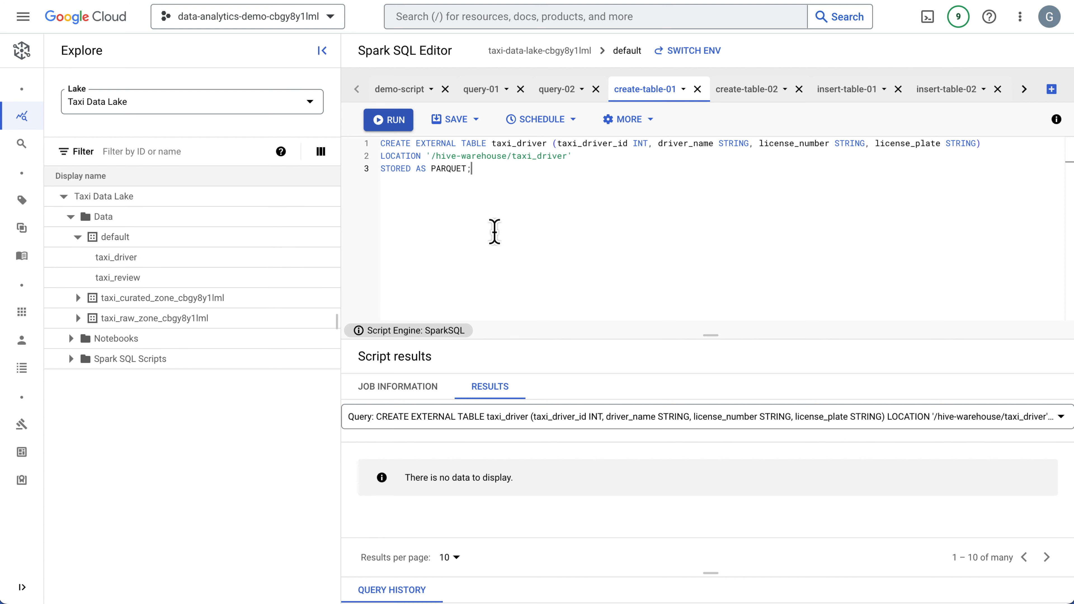
Highlight the taxi_driver table name and the '/hive-warehouse/taxi_driver' location line in create-table-01.
double_click(524, 144)
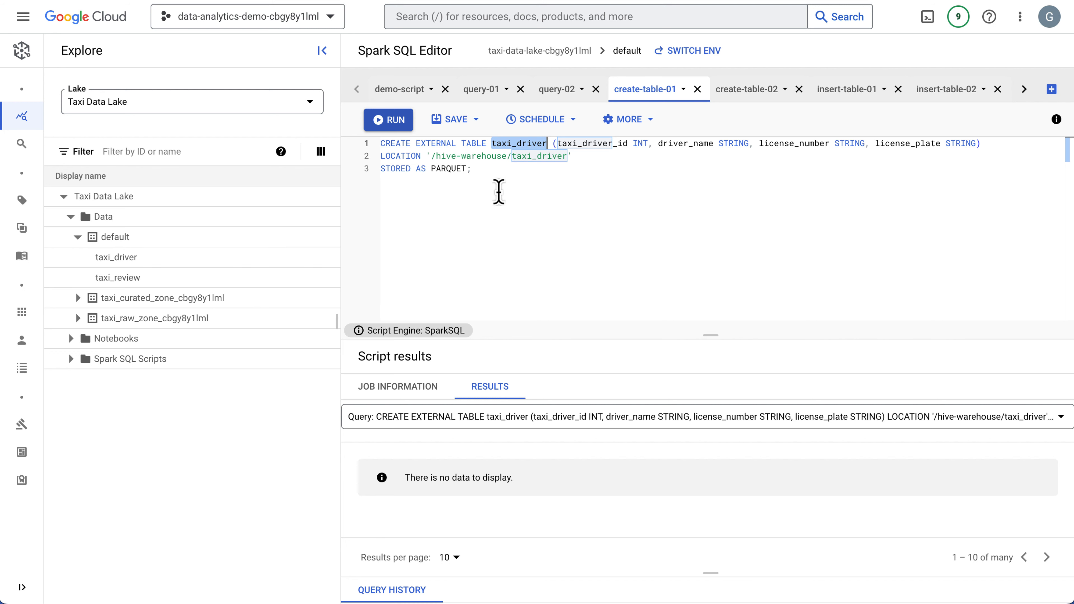
click(491, 173)
drag(574, 156, 320, 160)
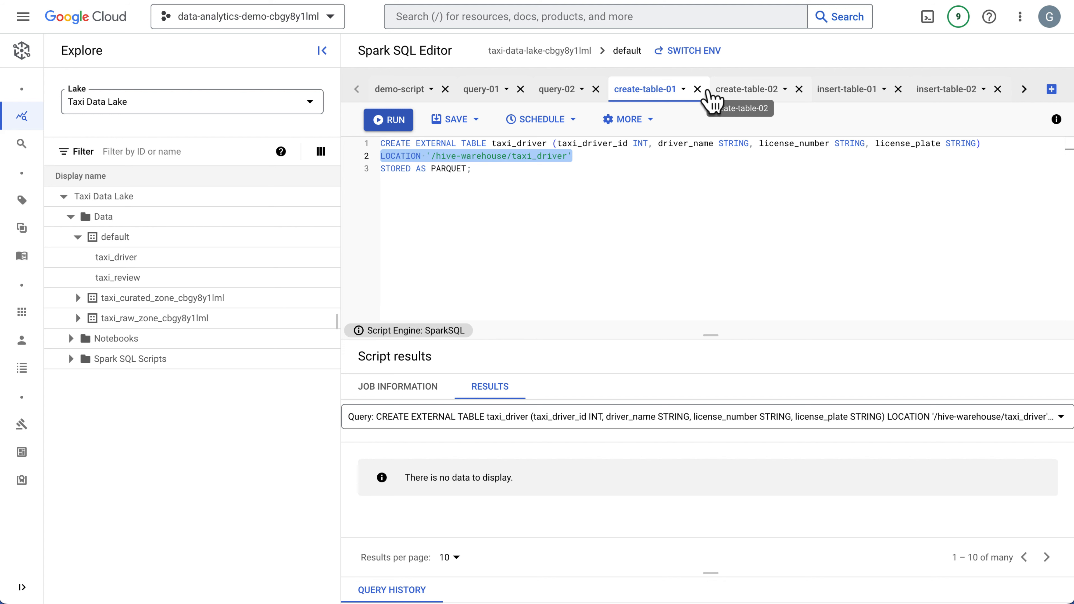
View the taxi_review table definition in create-table-02 and the taxi_driver INSERT statement in insert-table-01.
click(738, 93)
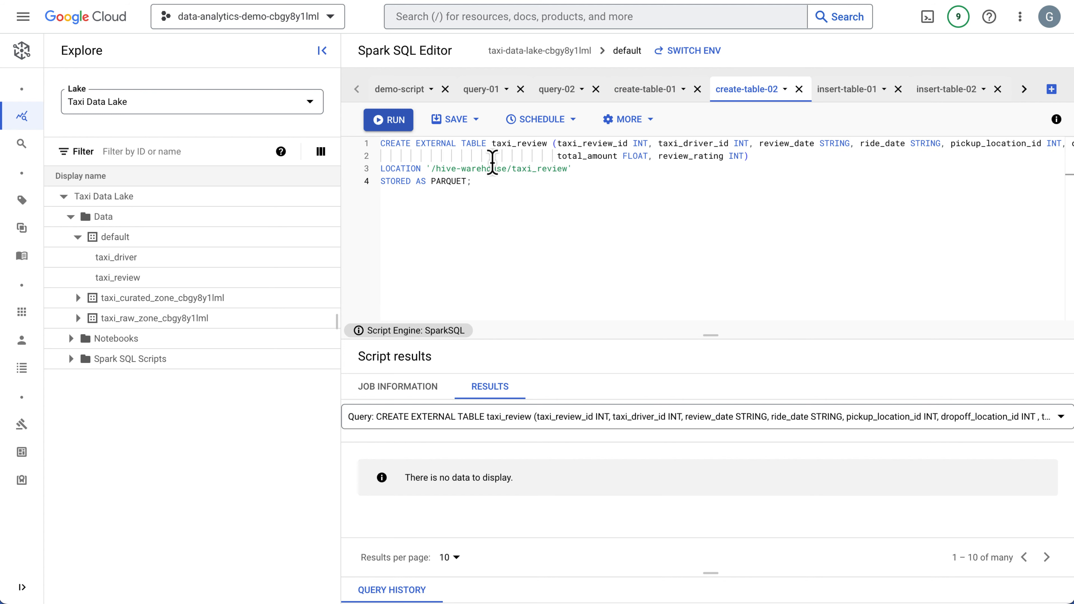
click(846, 91)
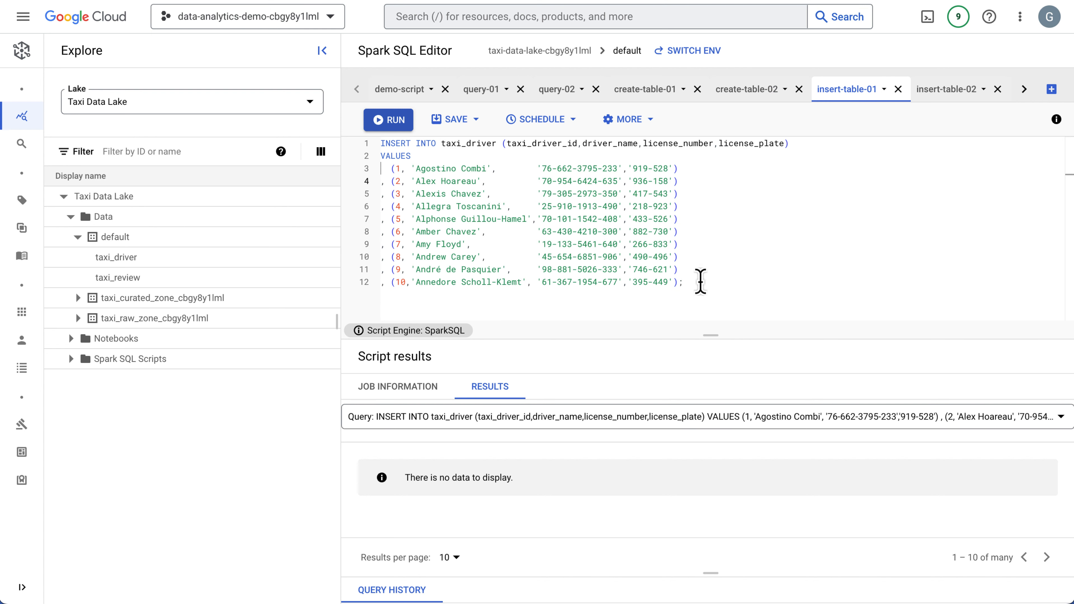
Highlight the whole taxi_driver INSERT statement in insert-table-01 and view the taxi_review INSERT statement in insert-table-02.
drag(701, 289, 187, 132)
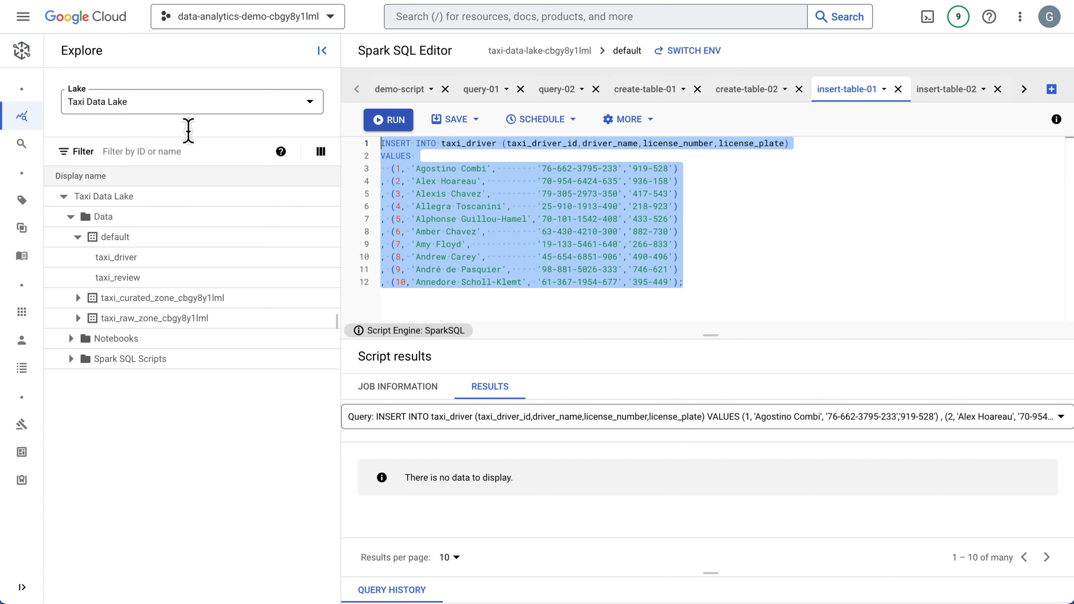
click(826, 254)
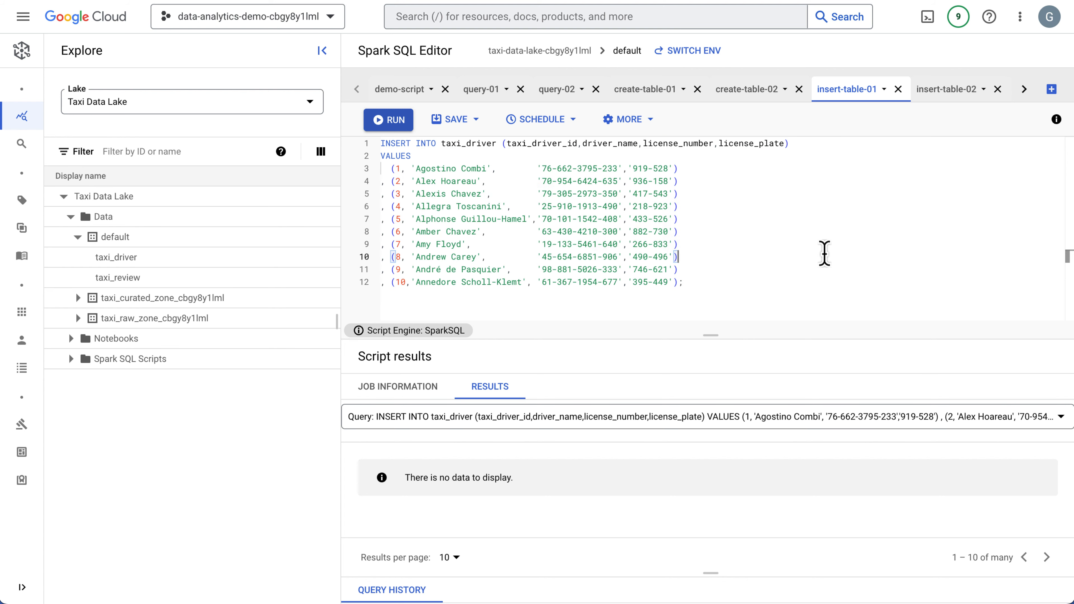
click(927, 92)
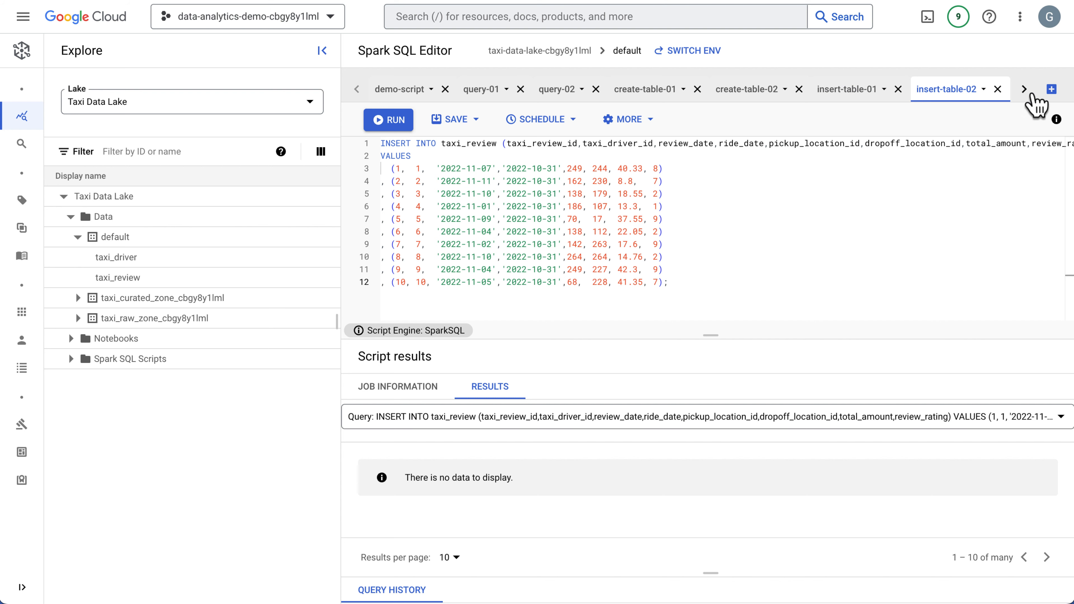
Run the taxi_driver query in select-01 and highlight the taxi_review query in select-02.
click(1024, 90)
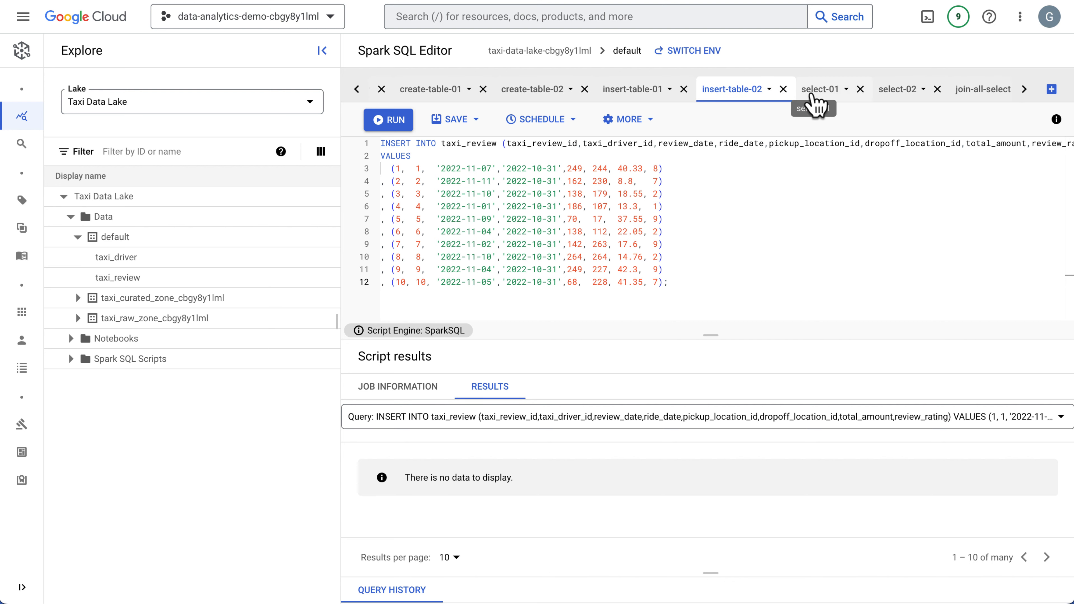
click(813, 94)
key(ctrl+a)
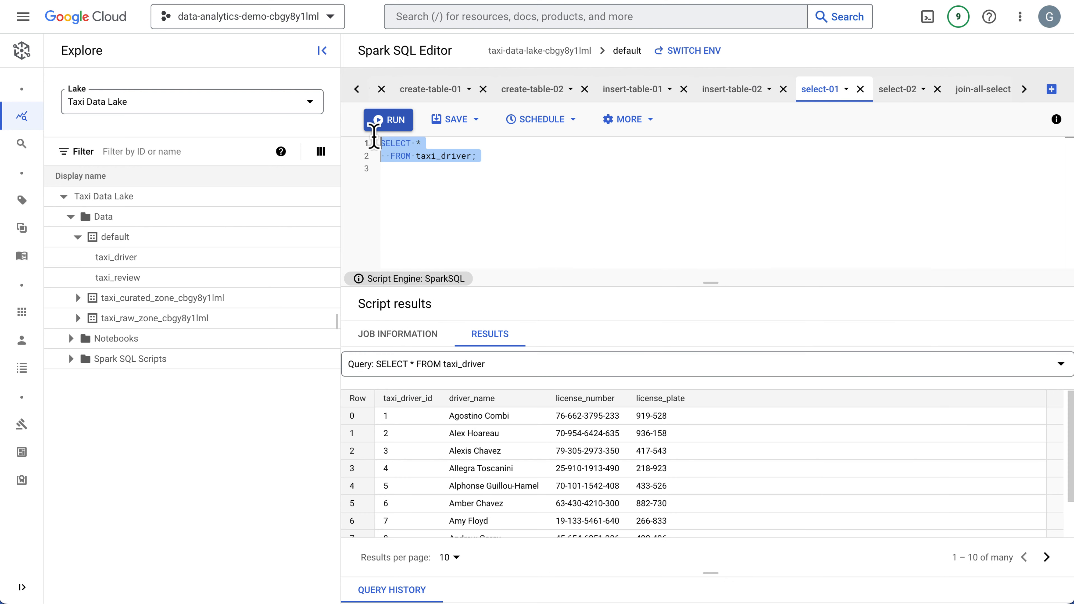
click(388, 123)
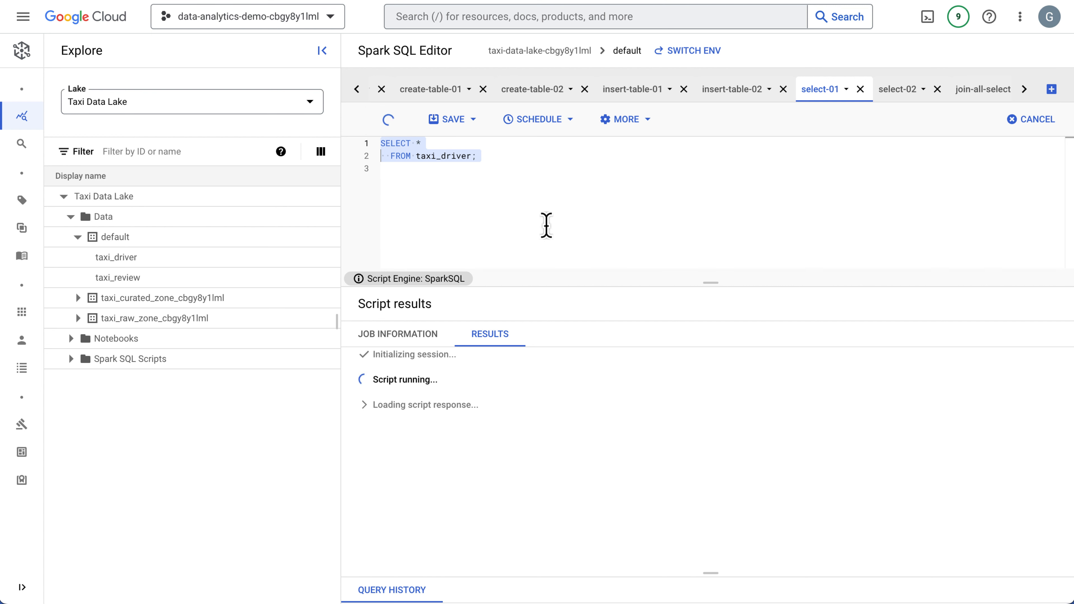
click(891, 98)
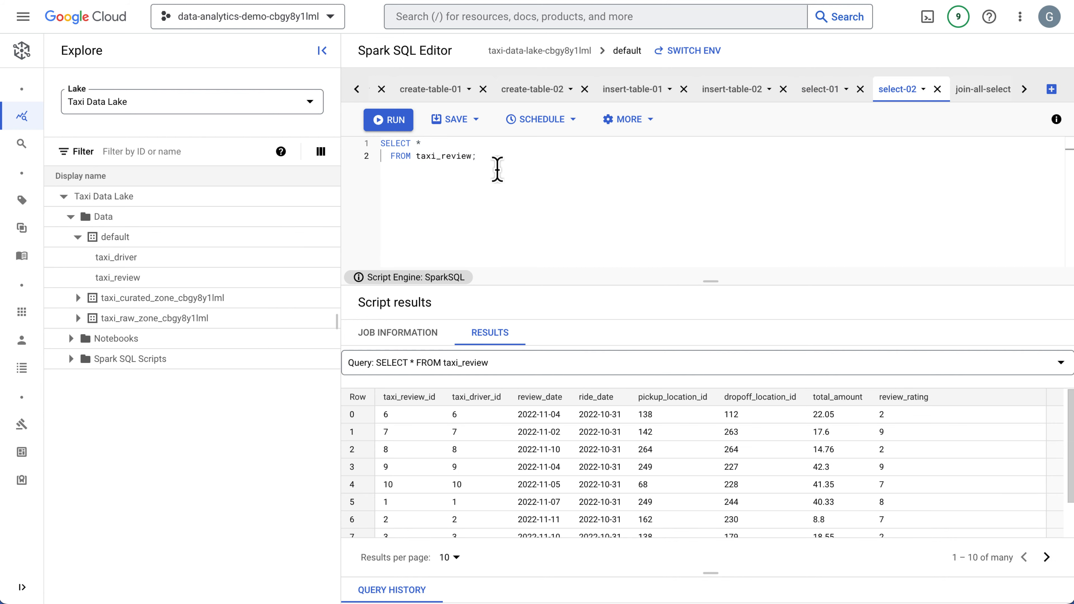
drag(498, 169, 366, 134)
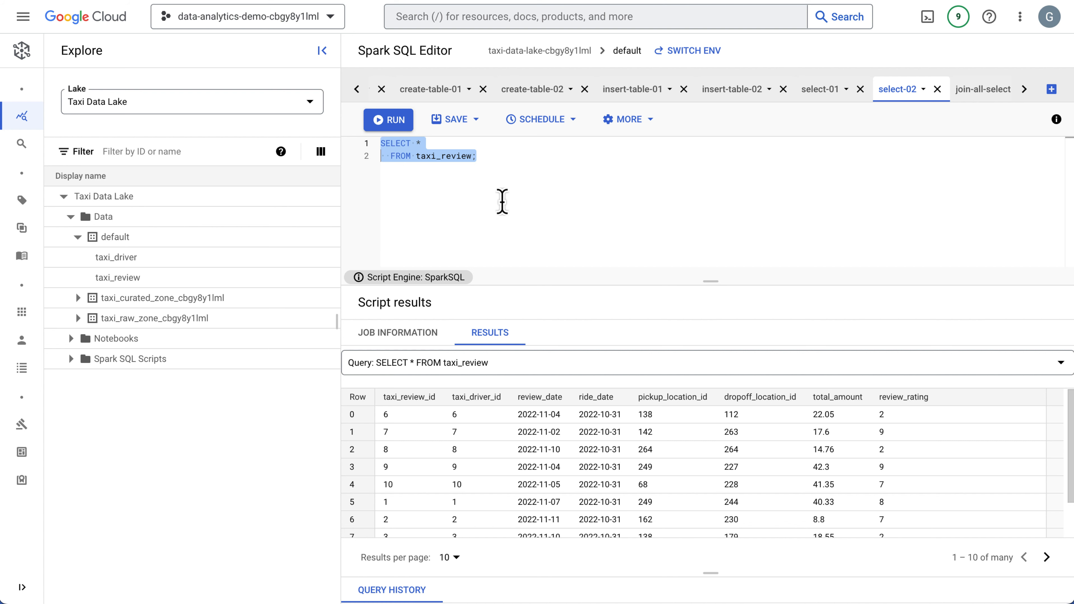
Highlight the BigQuery Table, Hive Table and Taxi Data Lake join sections of the join-all-select script in an enlarged editor.
click(981, 97)
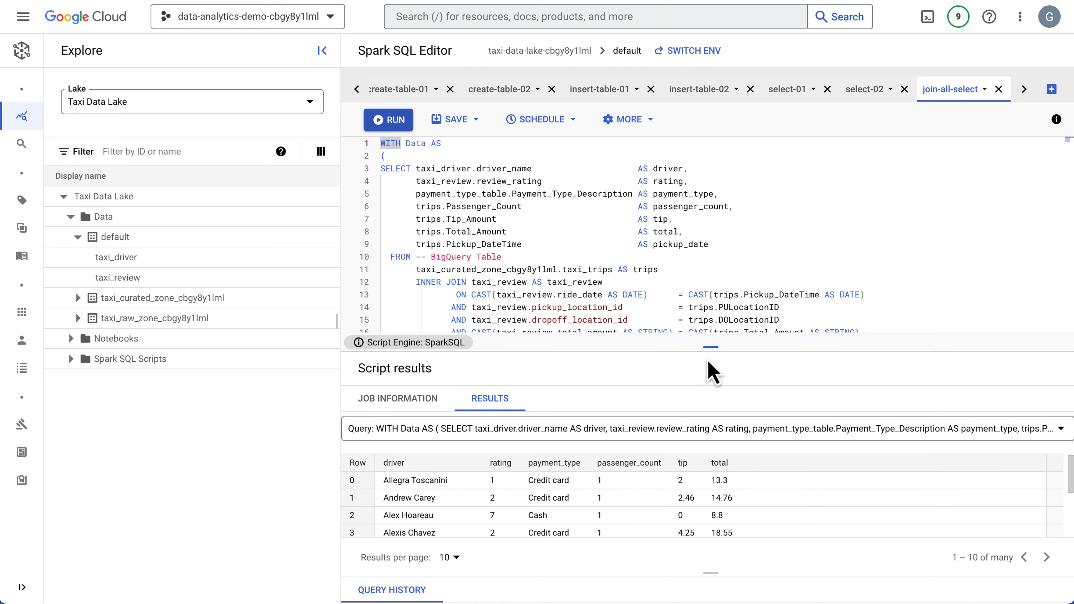
drag(708, 361, 707, 496)
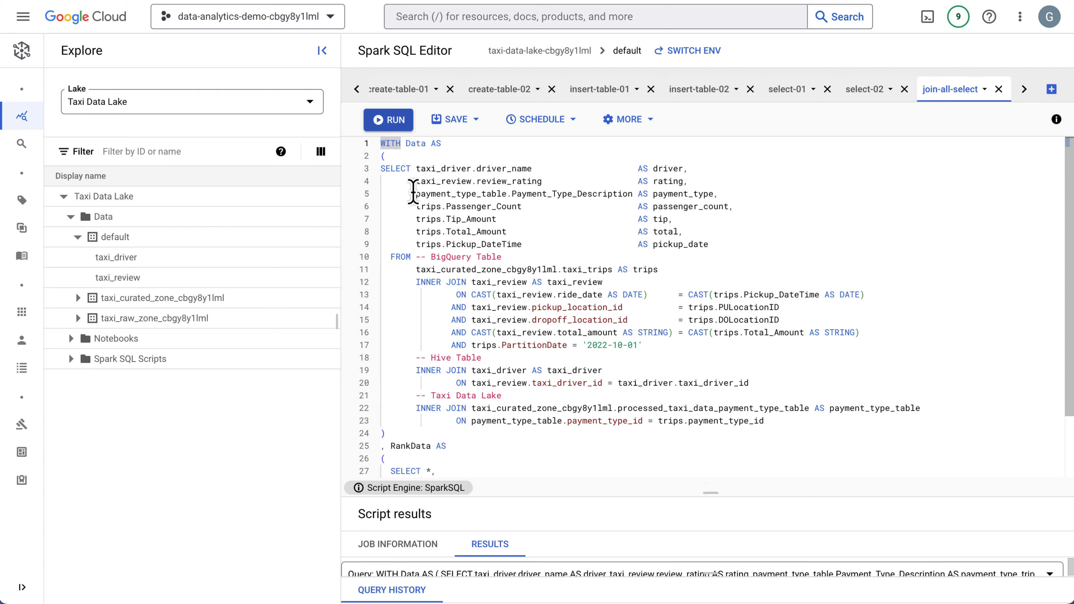
drag(420, 259, 655, 345)
drag(418, 358, 782, 401)
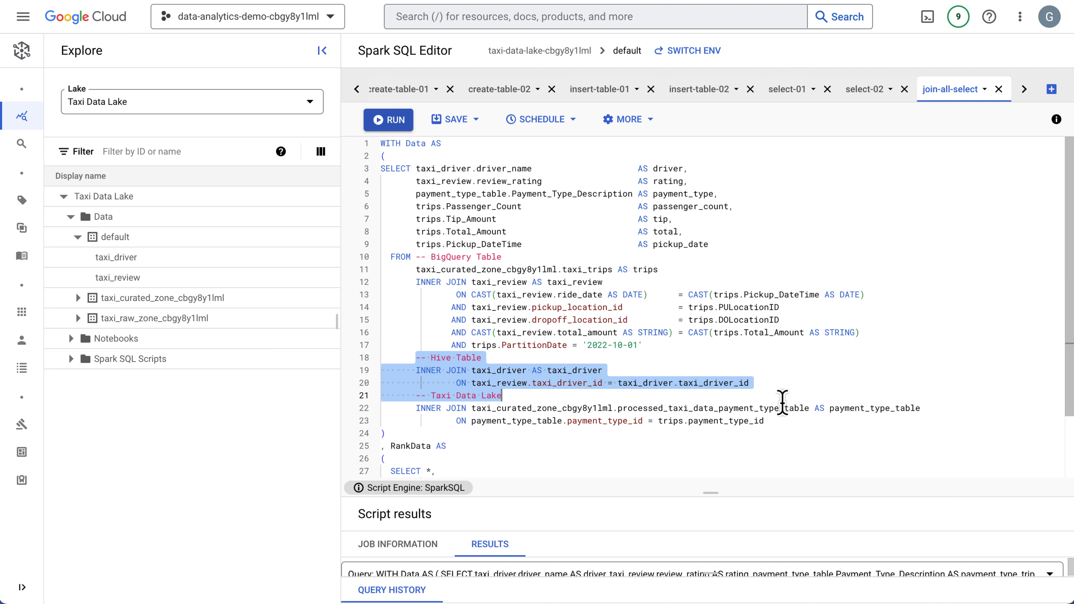
click(409, 441)
drag(407, 395, 787, 421)
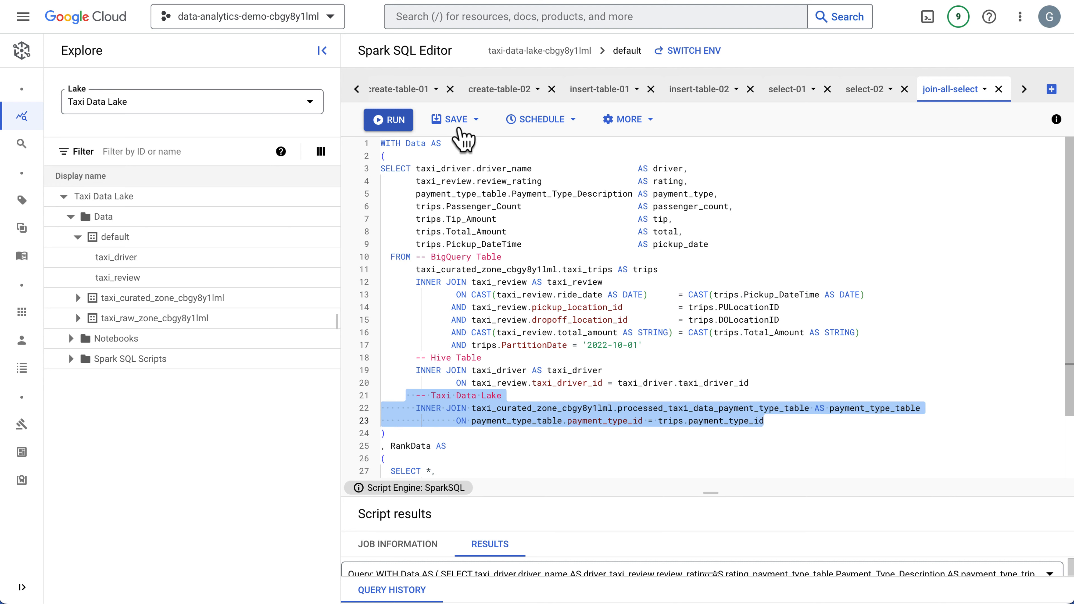
Run the join-all-select script and make the results area taller.
click(390, 120)
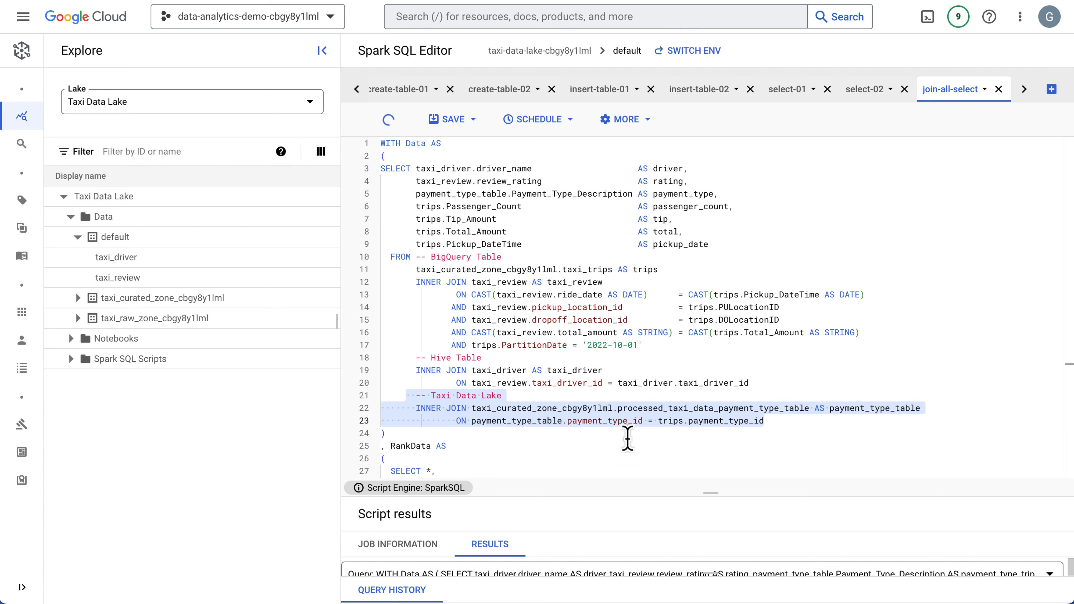
drag(711, 493, 700, 403)
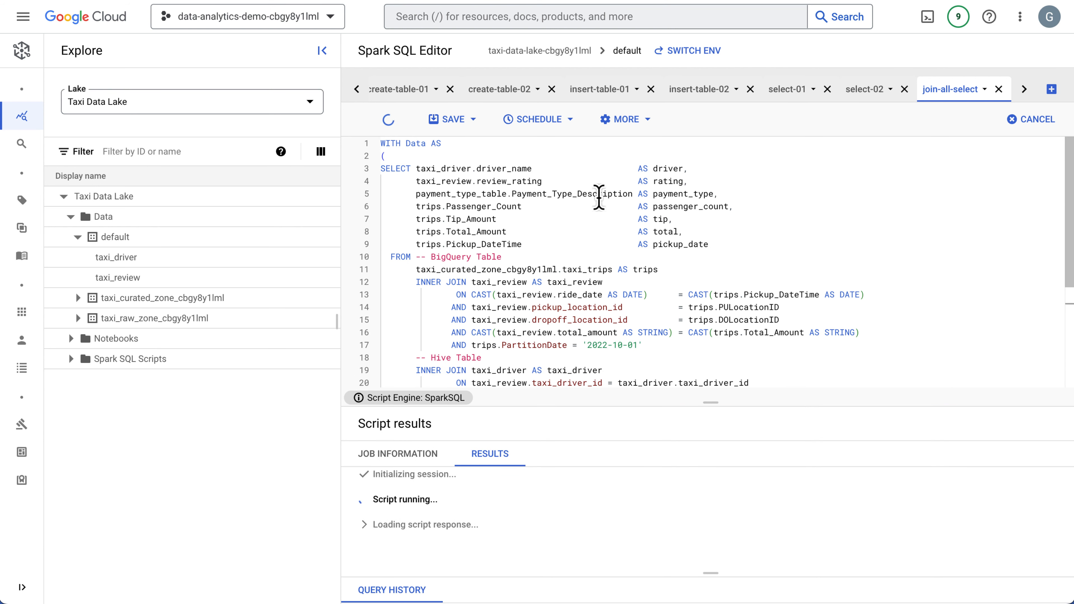
Review the options for saving, formatting and sharing the script, and list the saved Spark SQL scripts in the lake.
click(474, 120)
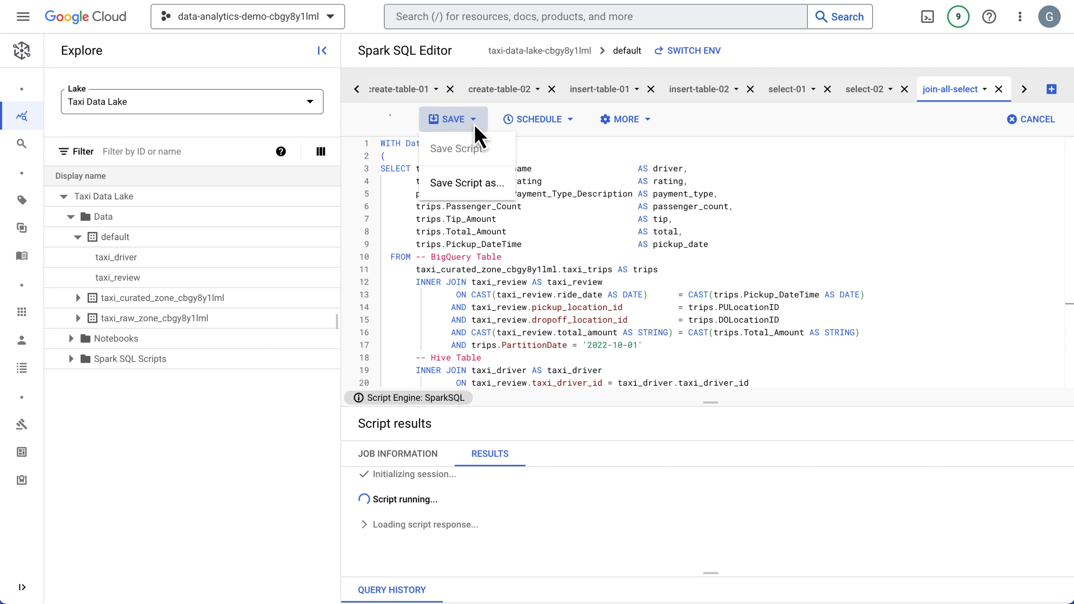
click(650, 122)
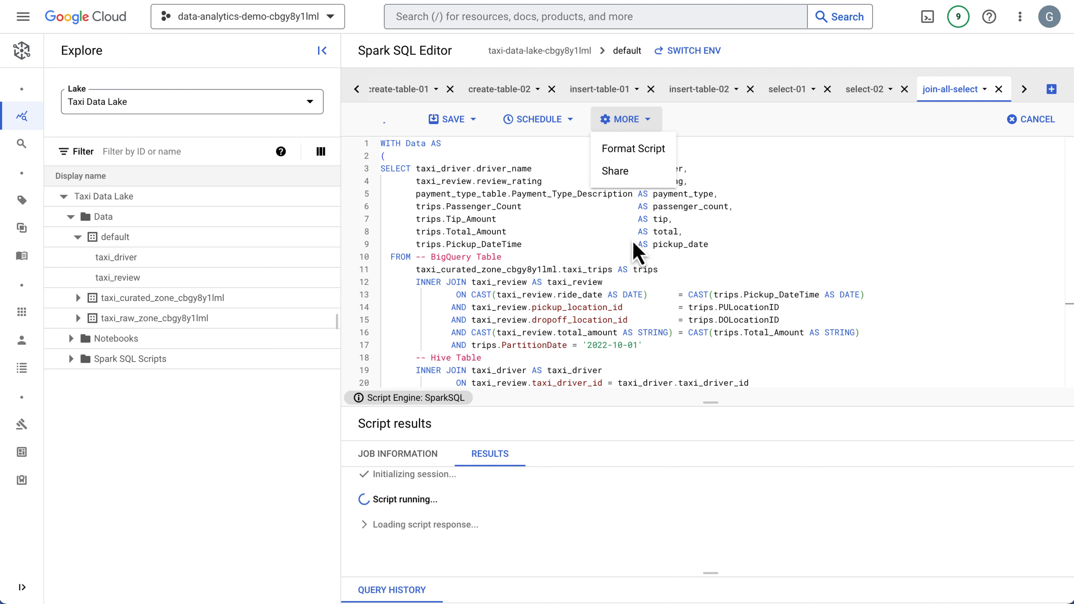
click(554, 279)
click(71, 359)
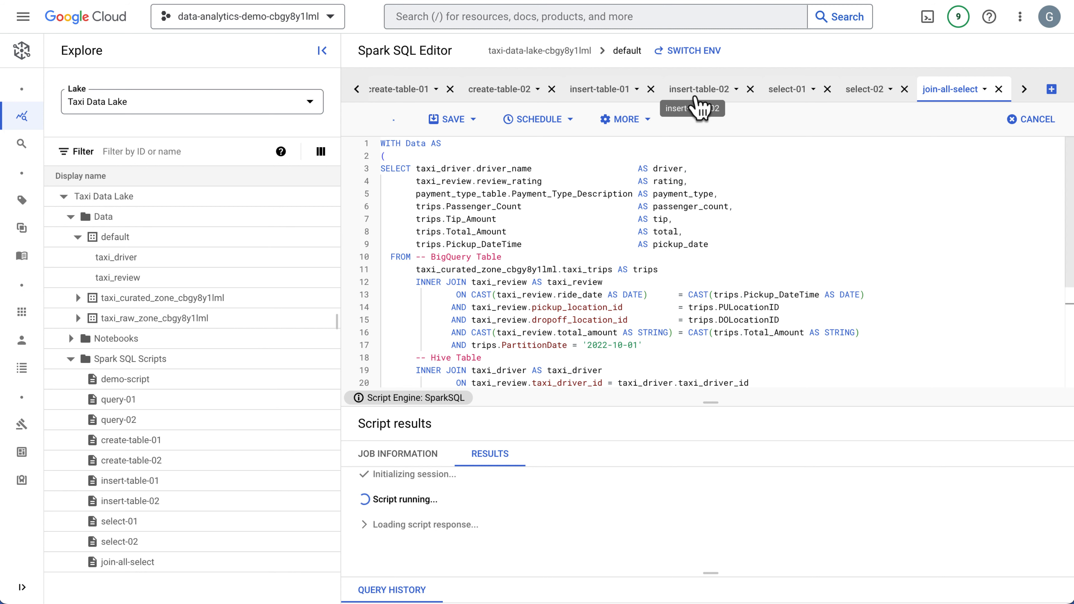
Open the taxi_driver table's details from the default database and highlight its data path.
click(134, 261)
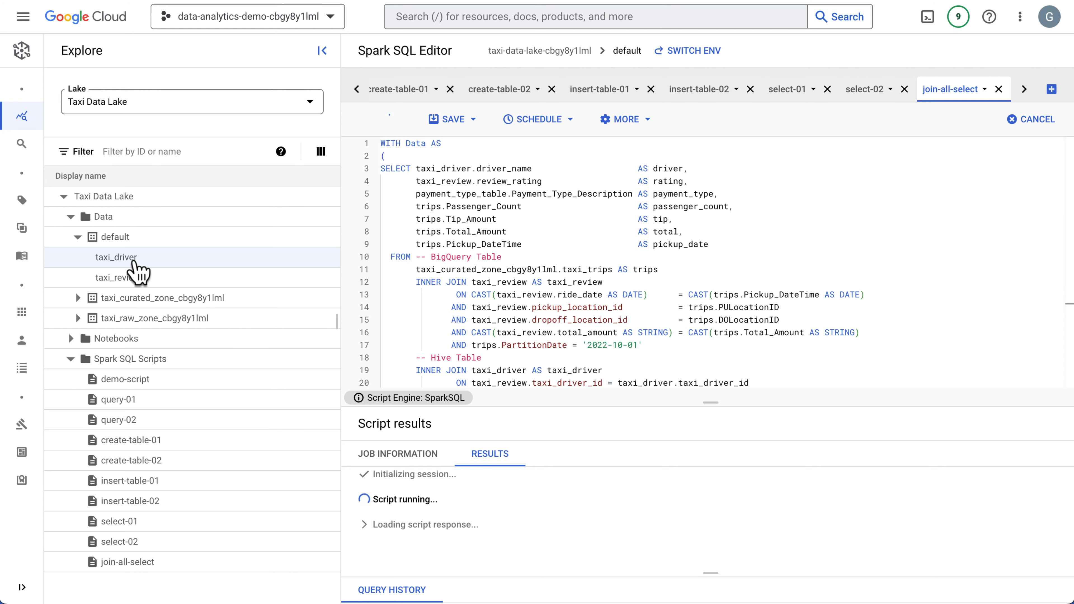
double_click(134, 262)
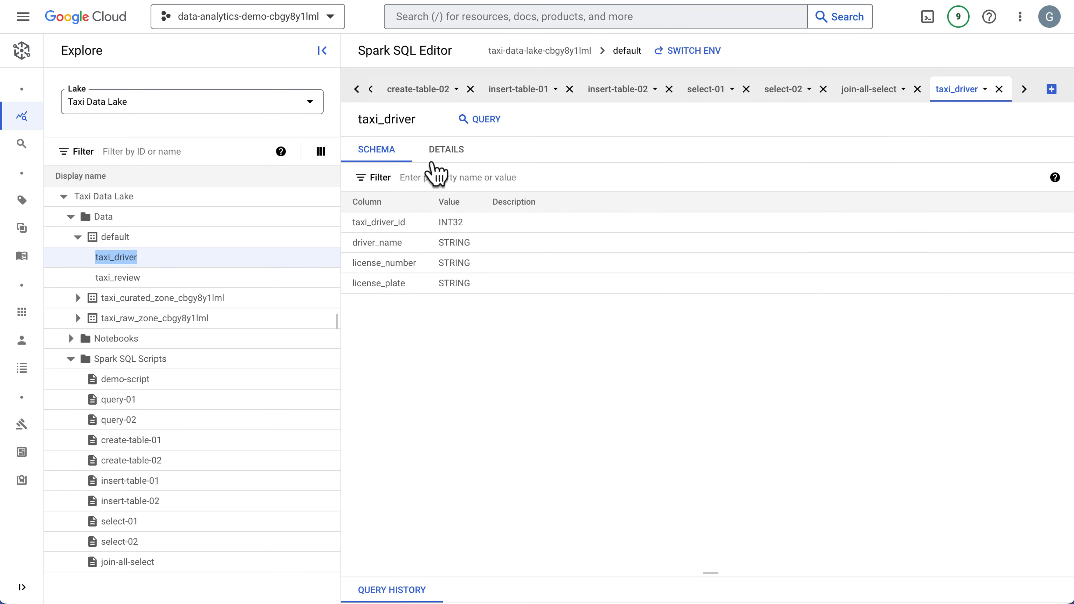
click(454, 153)
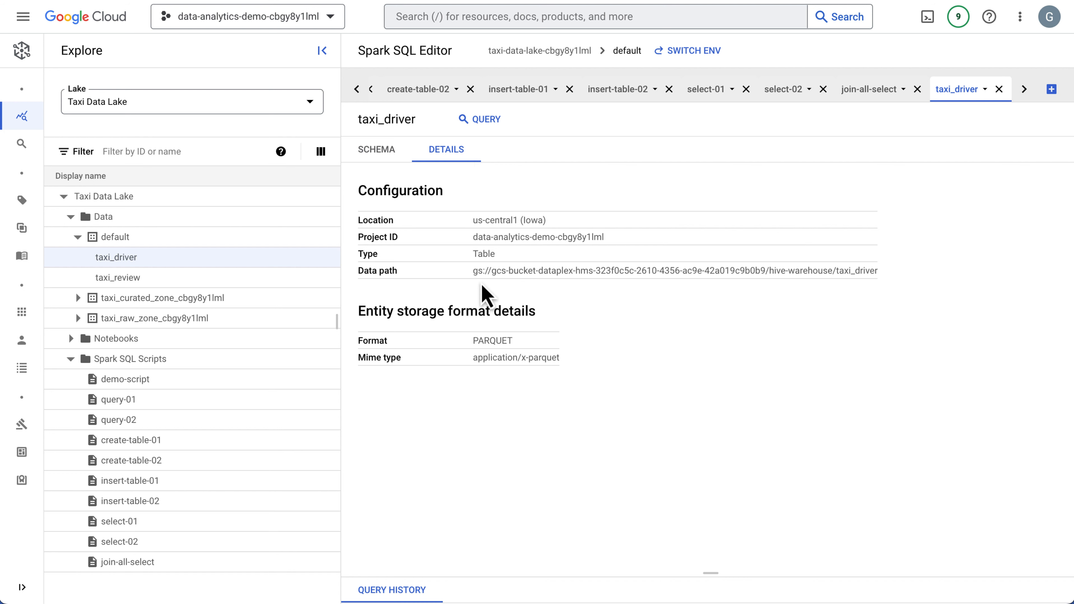
drag(473, 273, 923, 274)
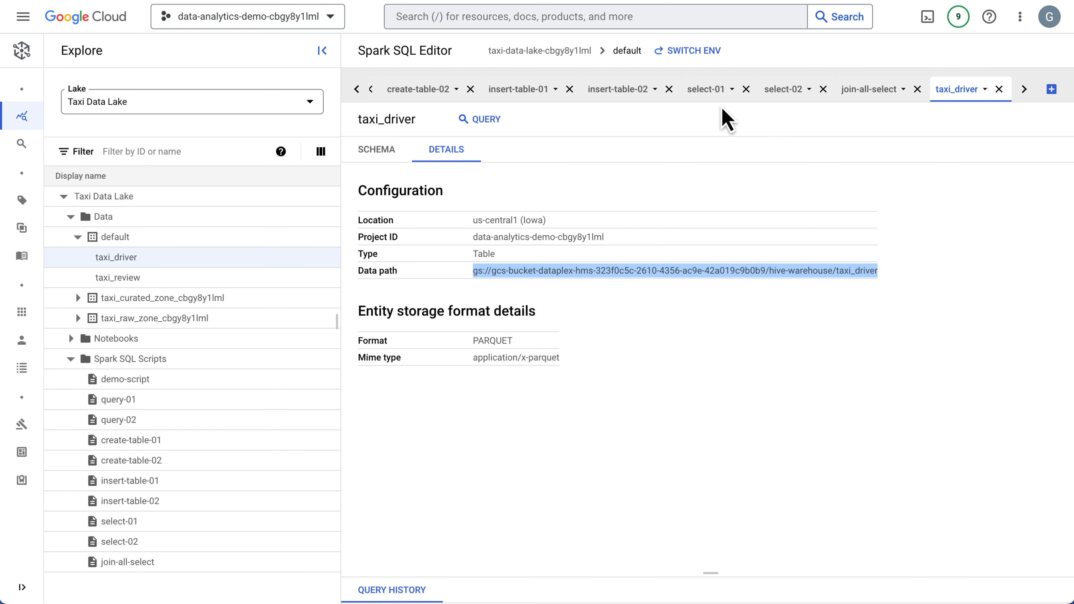
Compare the '/hive-warehouse/taxi_review' location in create-table-02 with the data path in the taxi_driver table's details, highlighting both.
click(511, 94)
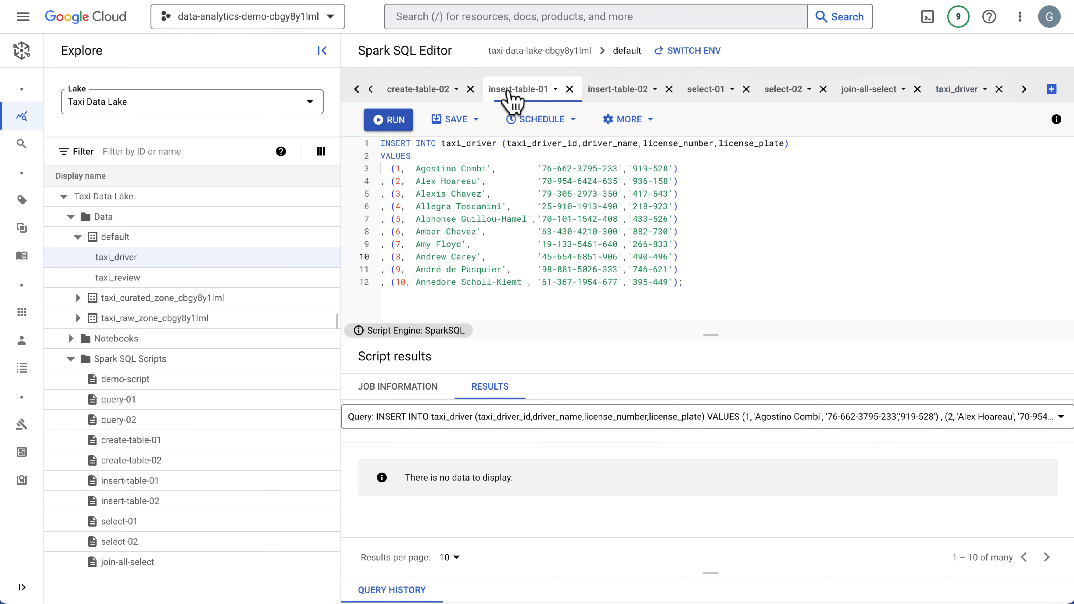
click(423, 91)
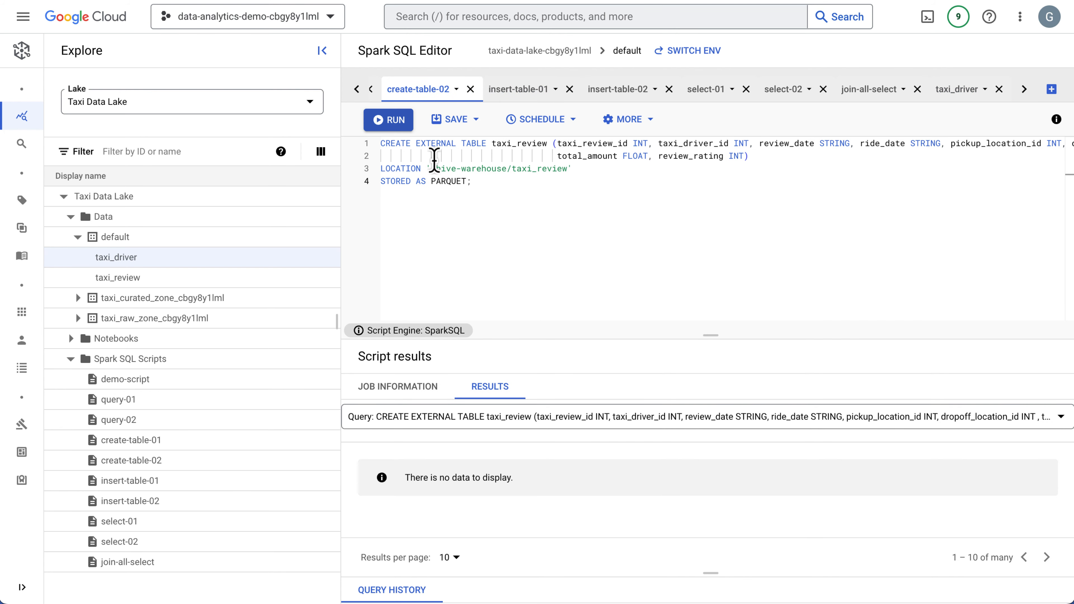
drag(431, 168, 531, 168)
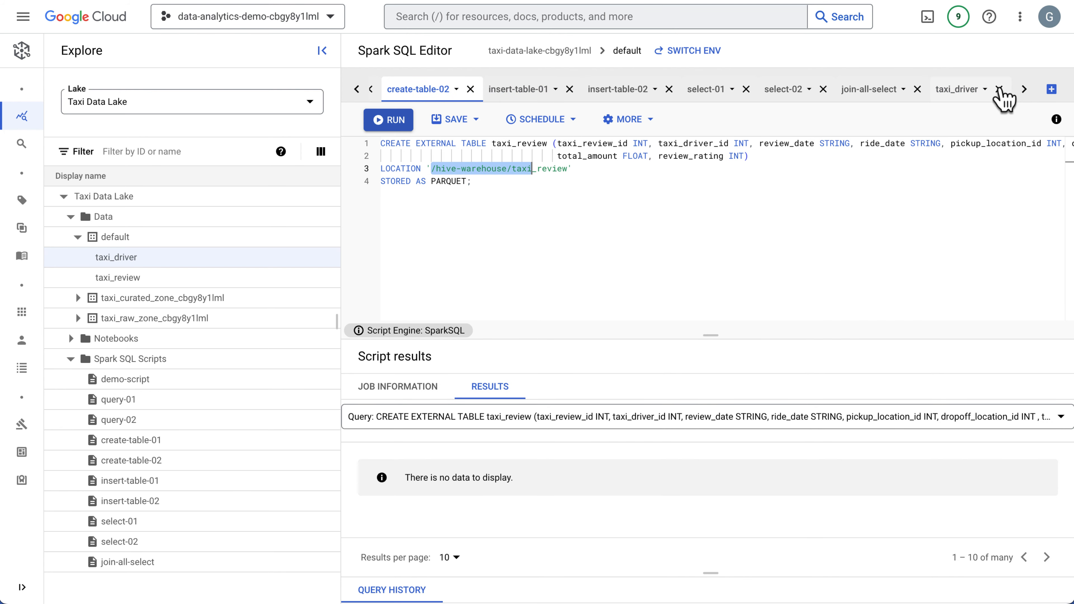
click(964, 94)
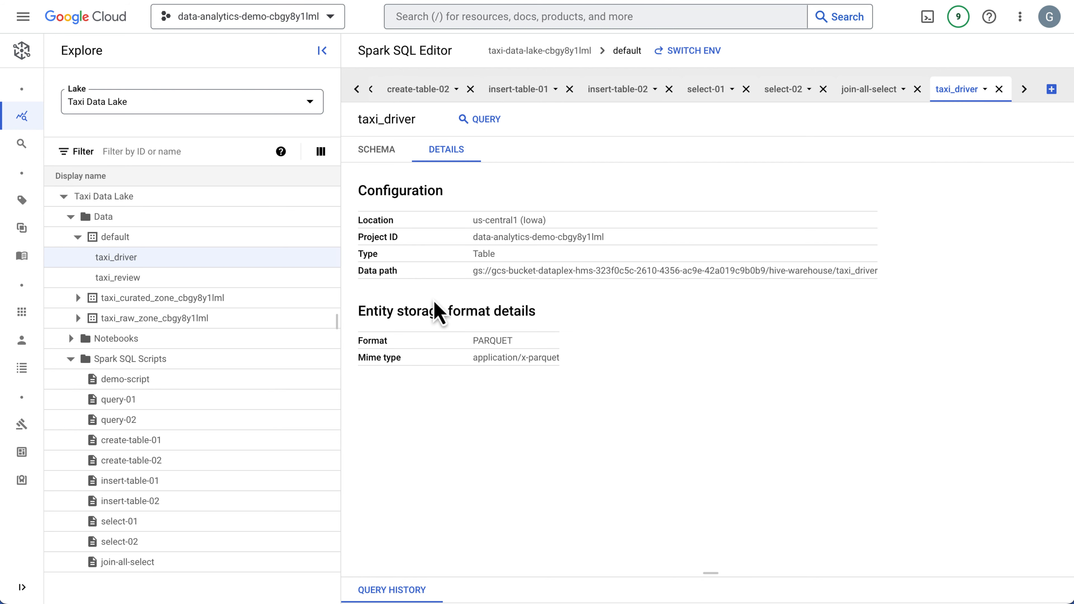
drag(473, 275, 956, 274)
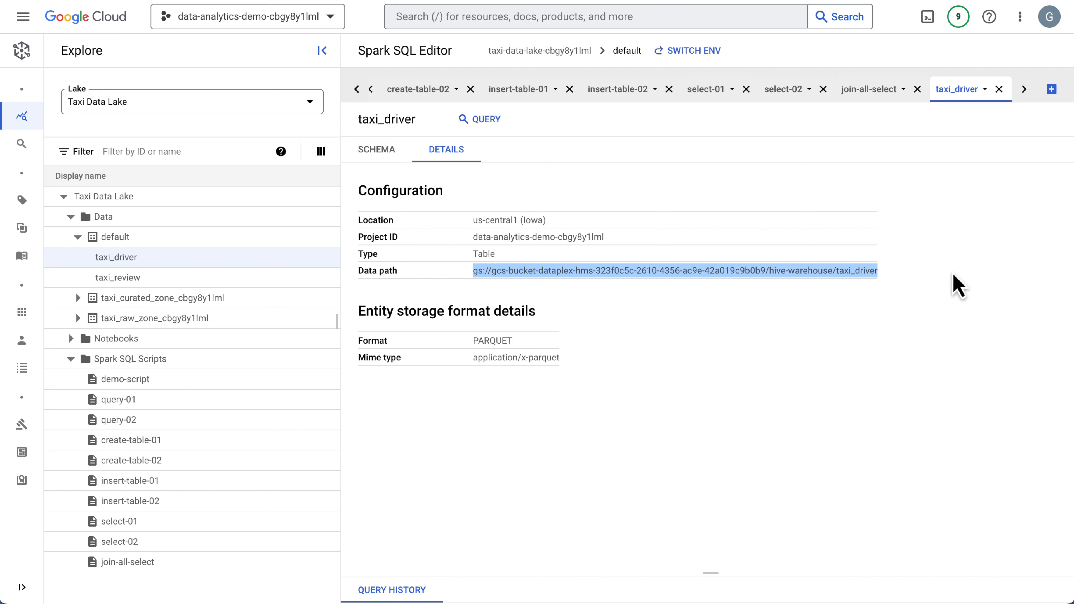
Close the taxi_driver table view and enlarge the results area of join-all-select.
click(999, 89)
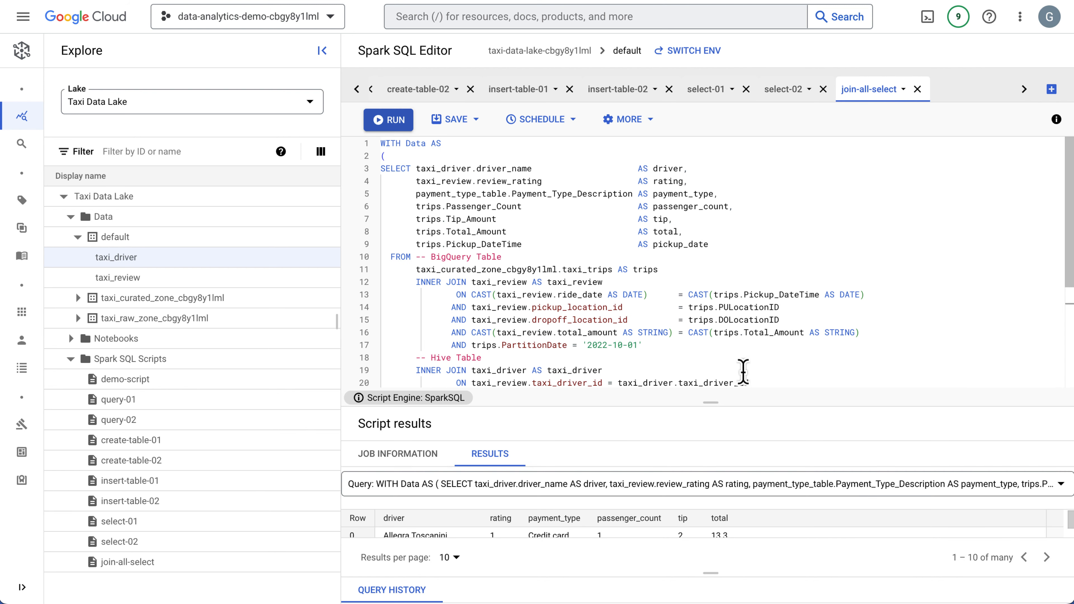
drag(718, 405, 712, 259)
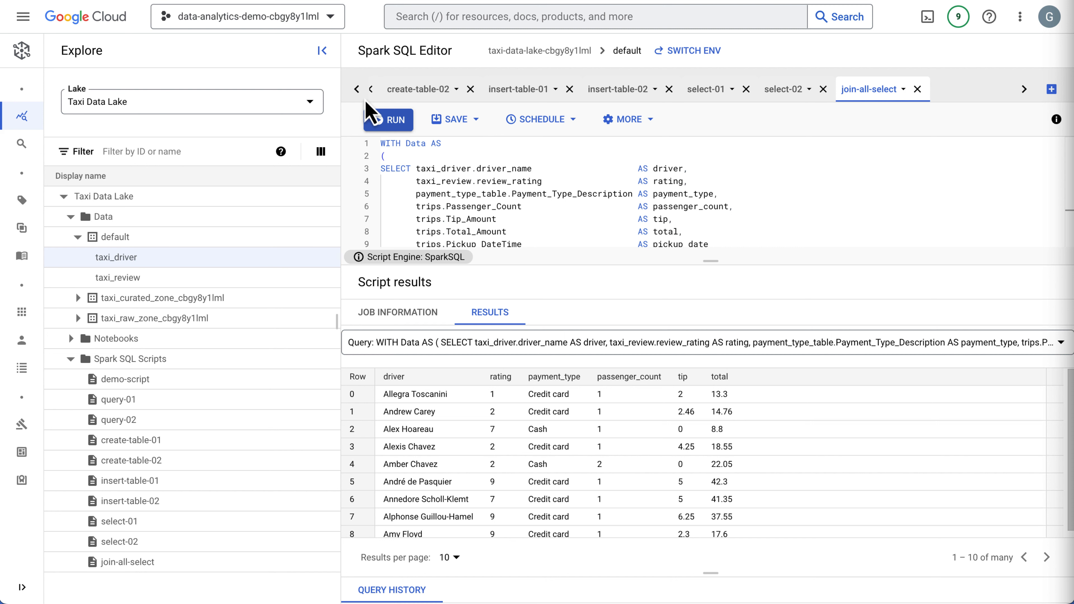
Follow the Dataplex search link for taxi_review in the Hive tables comments of demo-script.
click(358, 90)
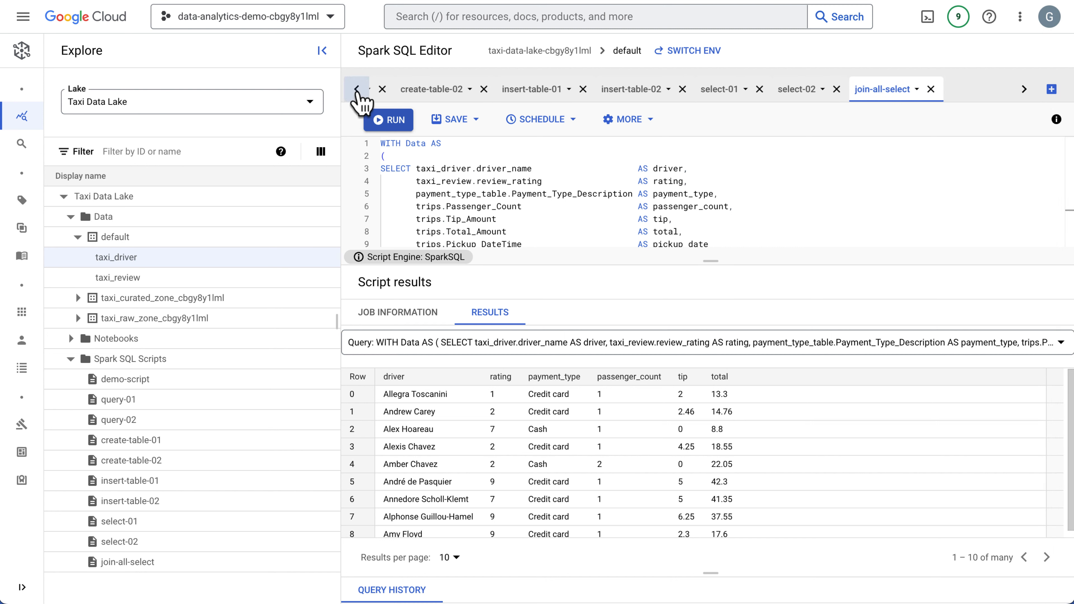
click(387, 93)
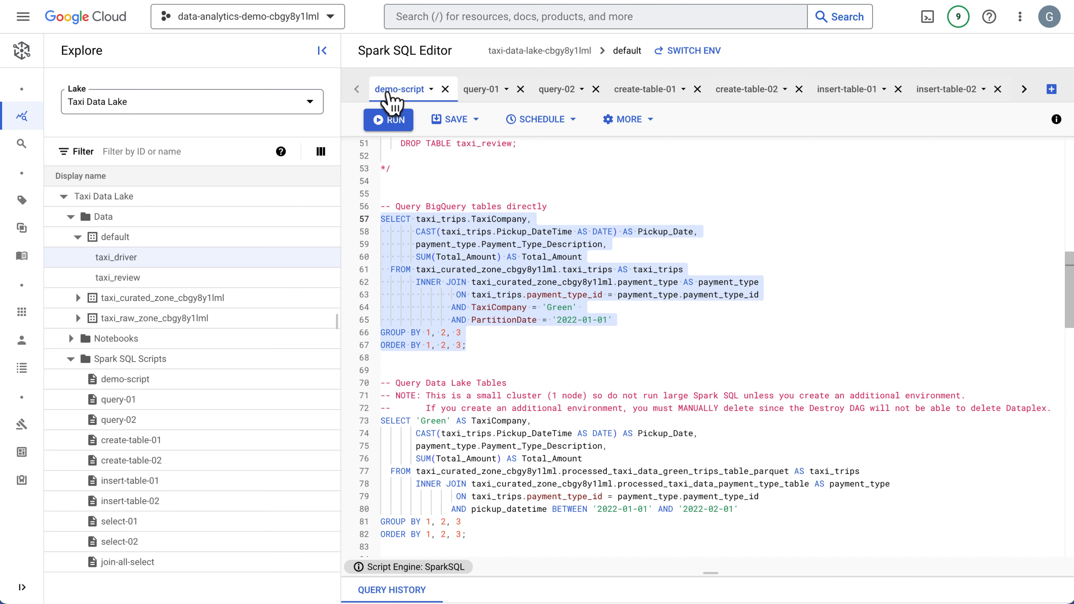
scroll(681, 418, down, 15)
scroll(670, 418, up, 7)
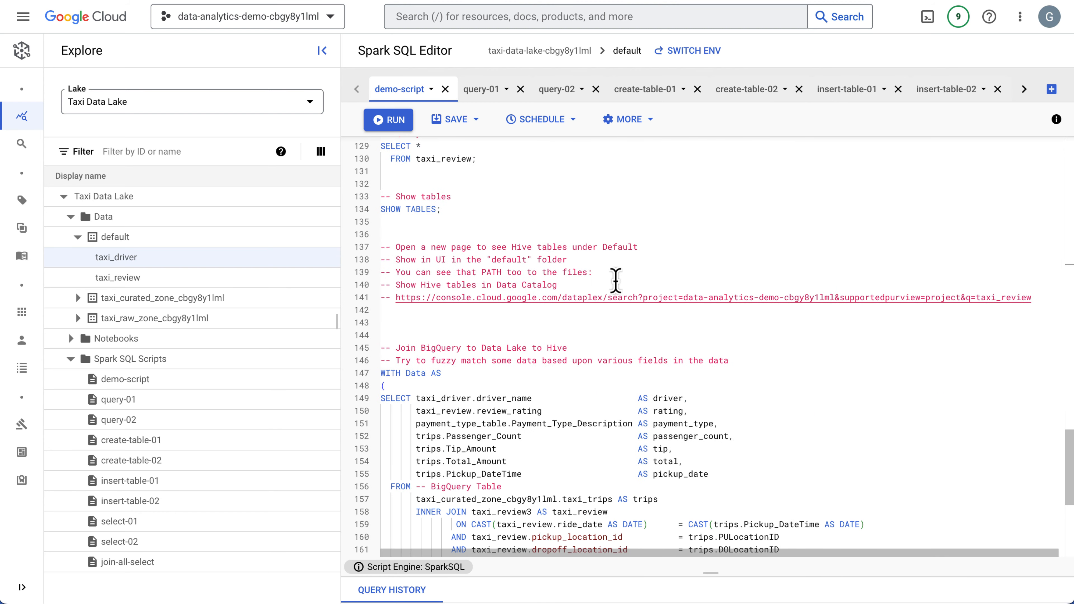
click(623, 298)
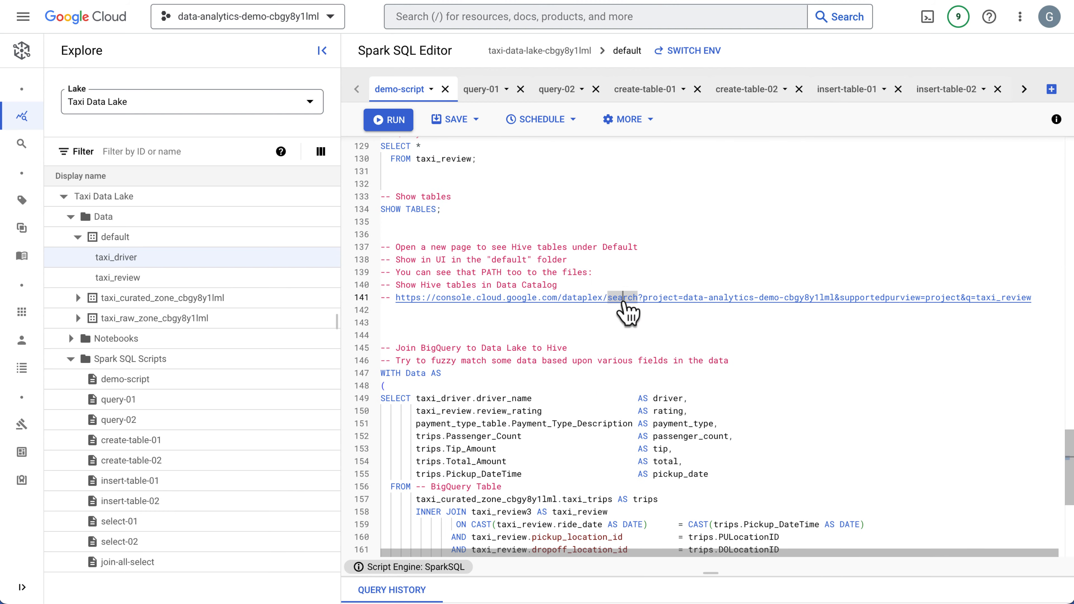
click(645, 1)
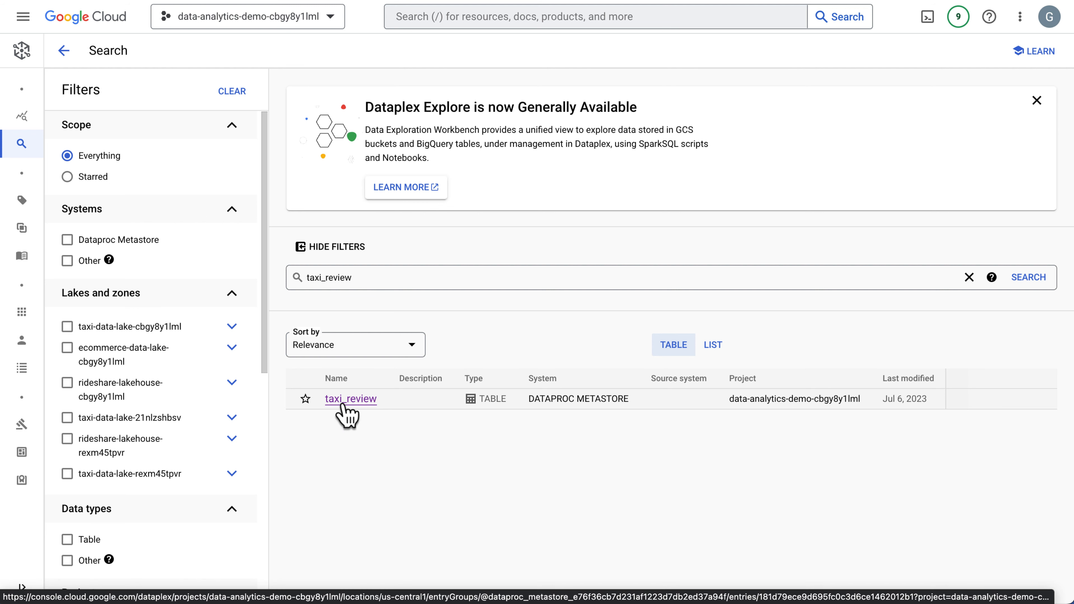
Highlight the DATAPROC METASTORE system of the taxi_review search result and view the table's details, schema and lineage.
drag(631, 400, 531, 400)
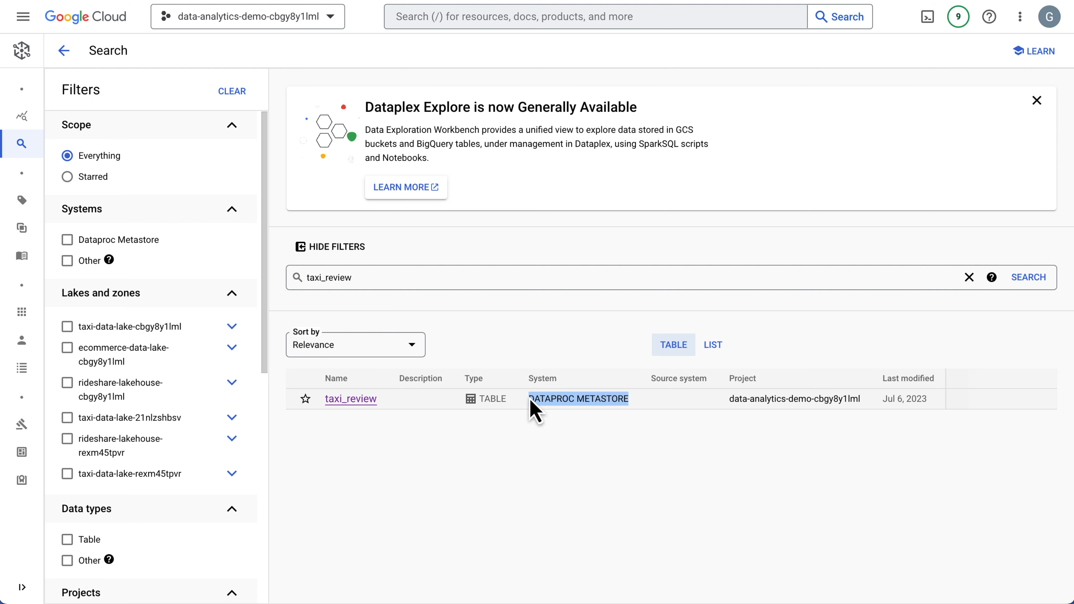
click(360, 404)
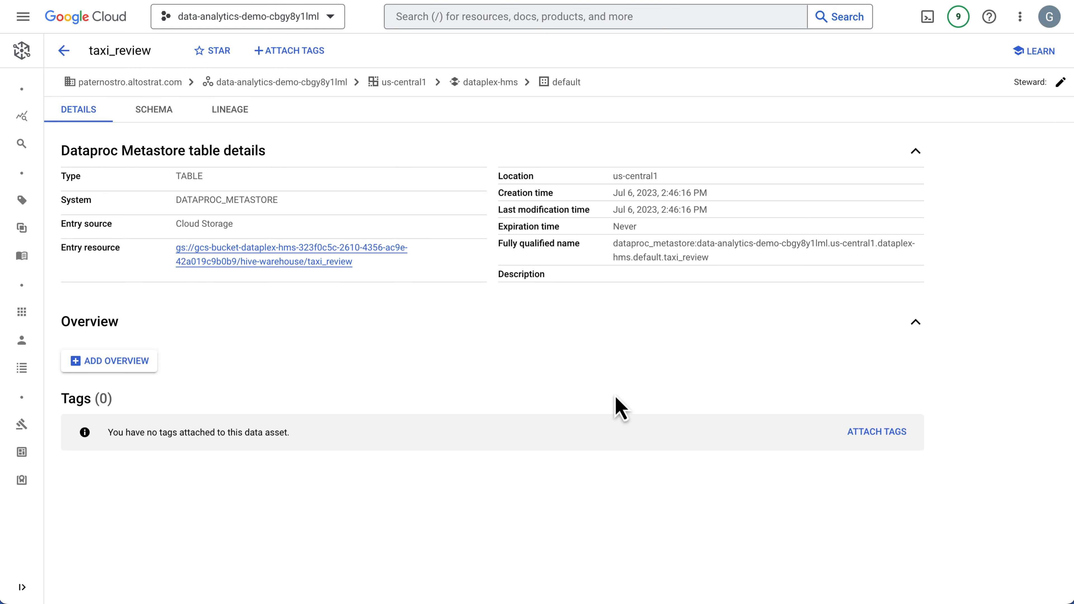
click(160, 110)
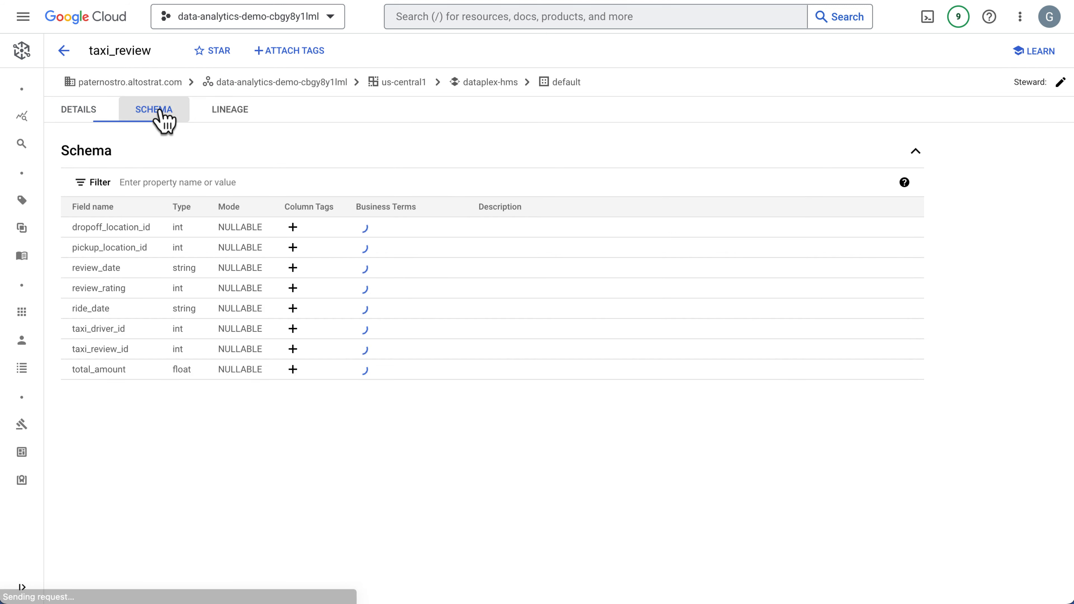
click(225, 114)
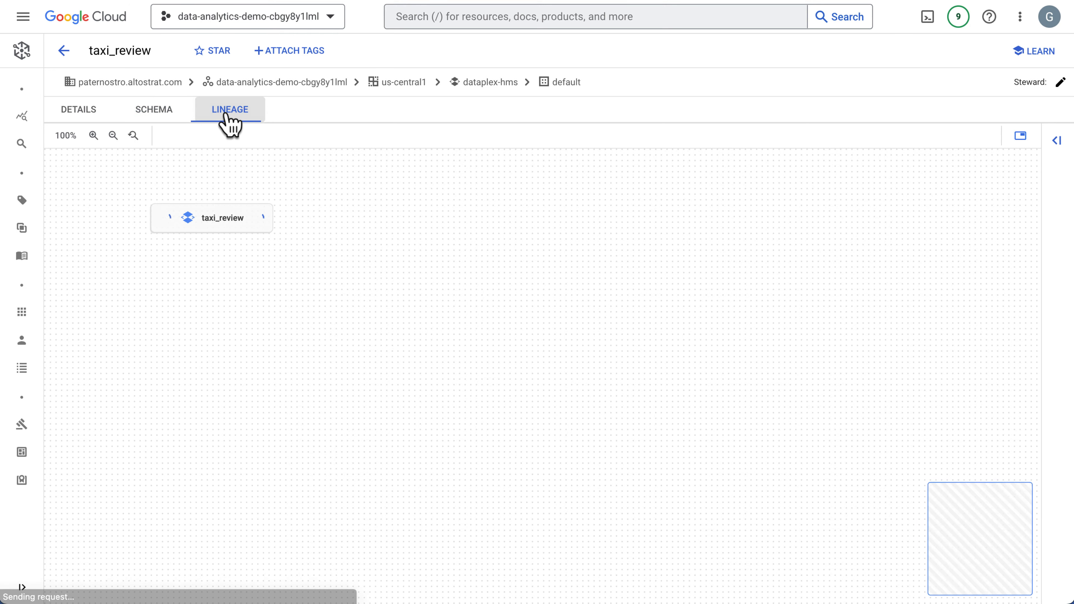
Review the taxi_review table's schema, and return to the Spark SQL editor to view demo-script's scheduling options.
click(154, 118)
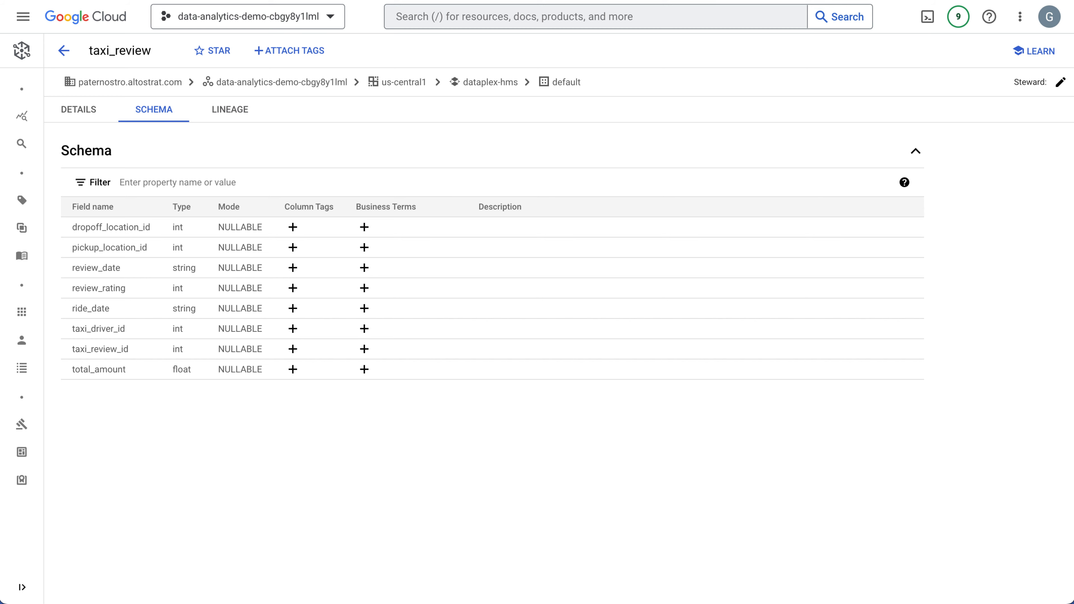
click(503, 1)
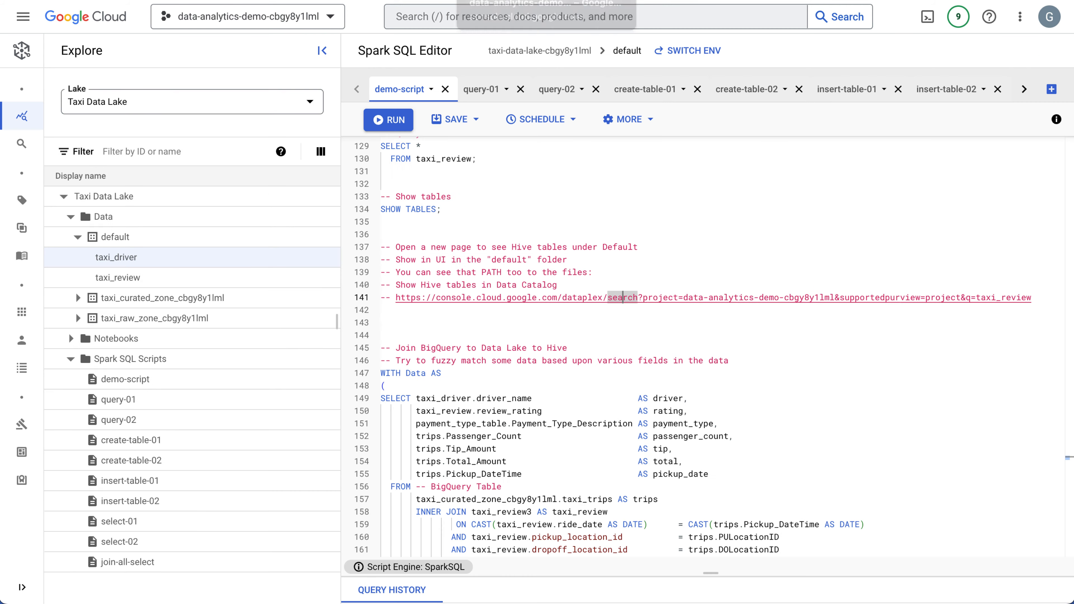
click(570, 121)
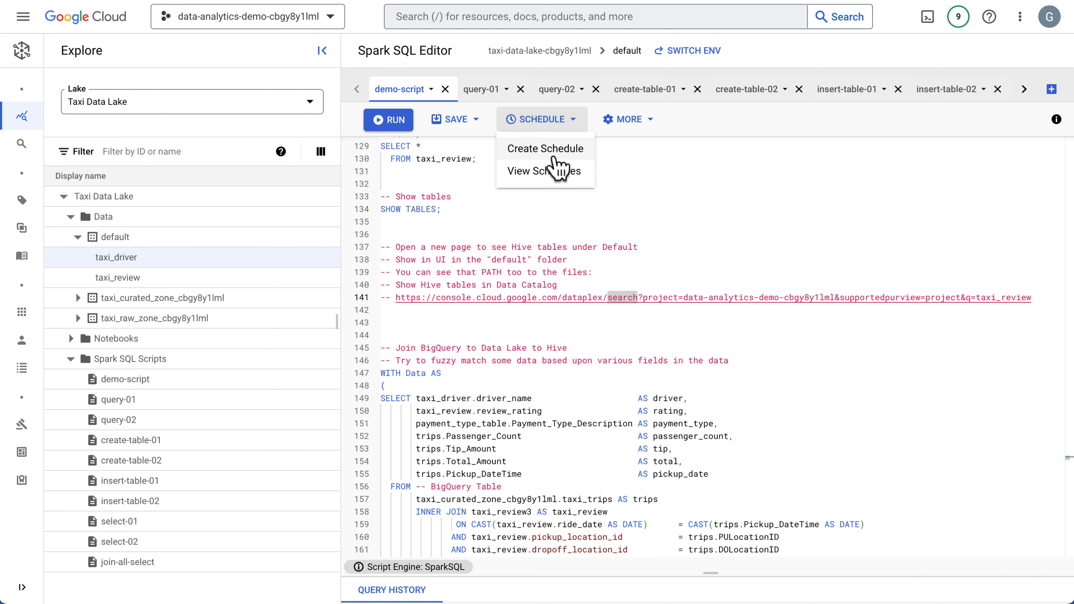
click(782, 116)
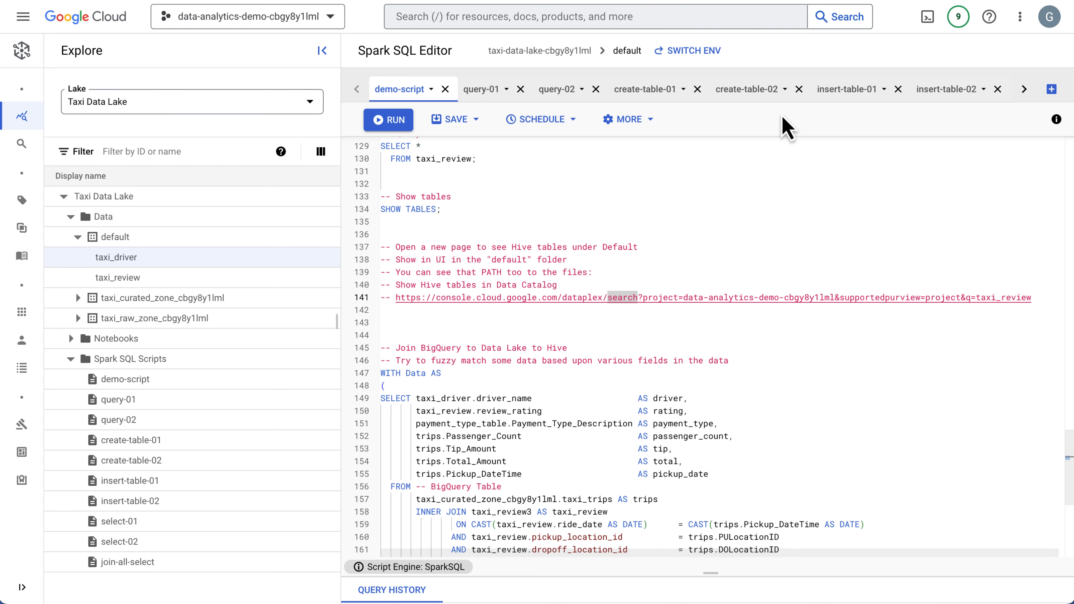
Start creating a schedule for the query-01 script, naming it test-schedule and setting it to repeat on a custom schedule.
click(482, 98)
click(534, 123)
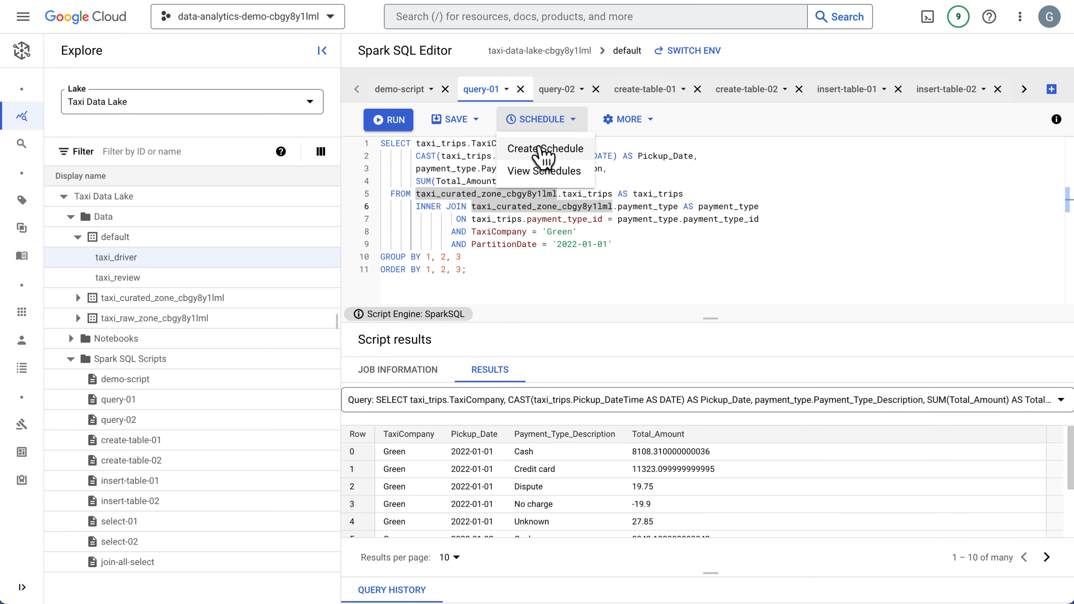
click(543, 149)
click(782, 112)
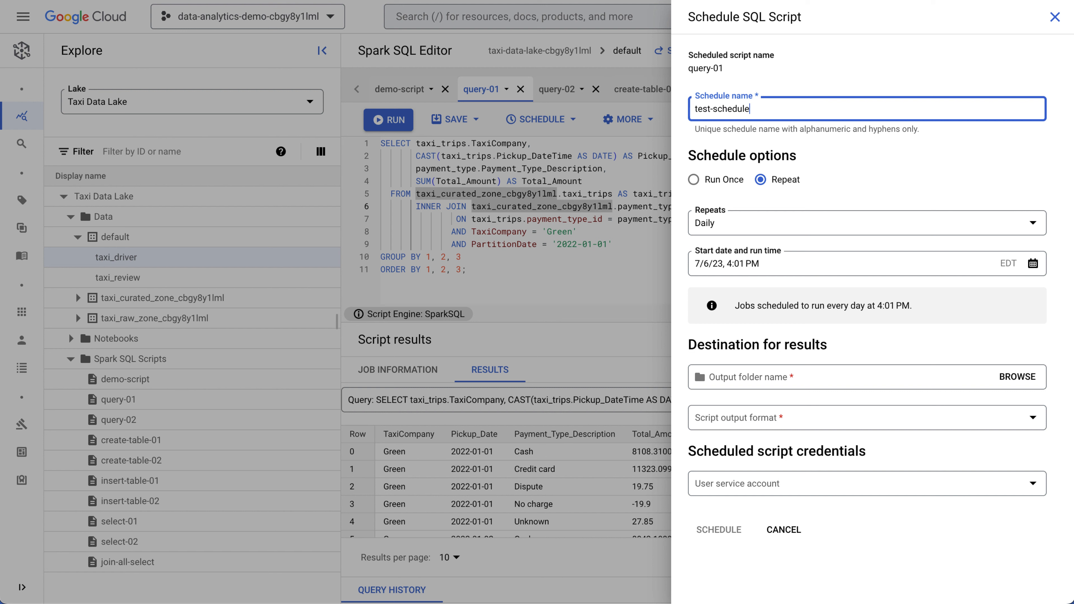
click(769, 229)
click(737, 302)
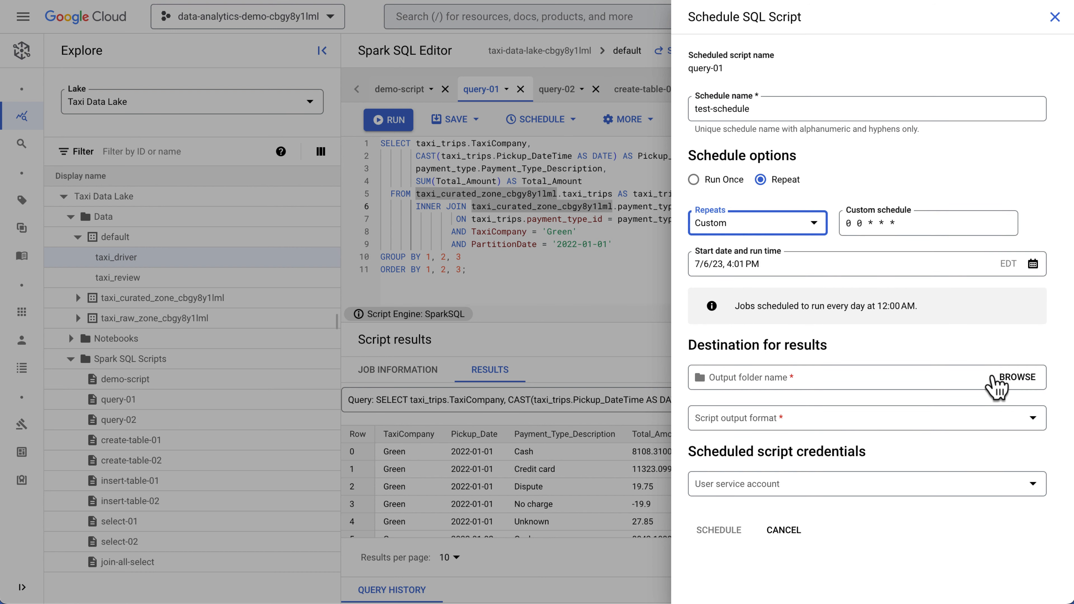
Set the schedule's output folder to the code-data-analytics-demo-cbgy8y1lml bucket and view the available script output formats.
click(1012, 378)
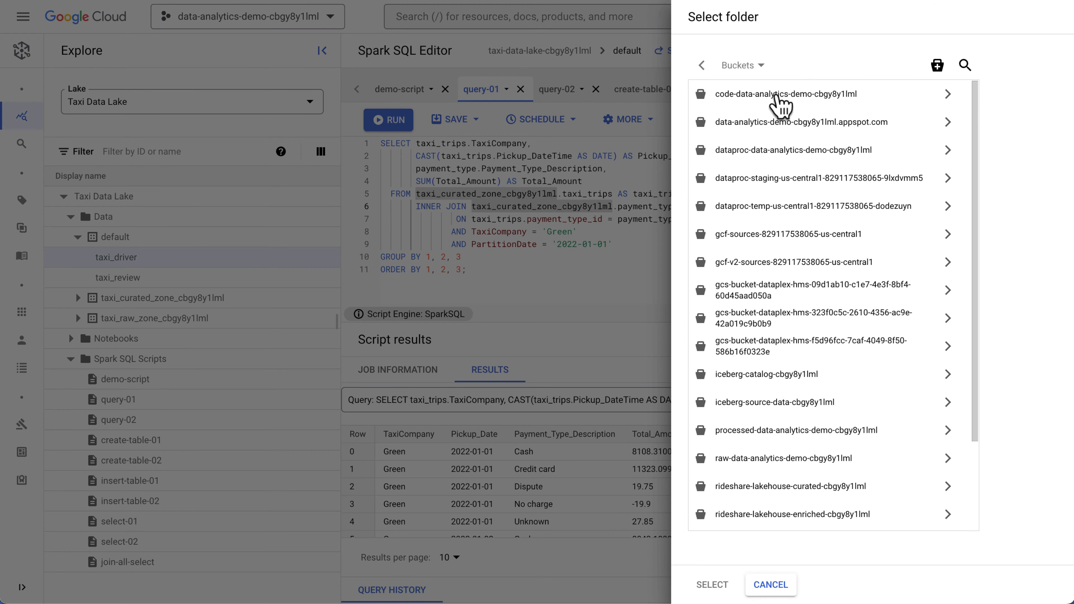
click(780, 105)
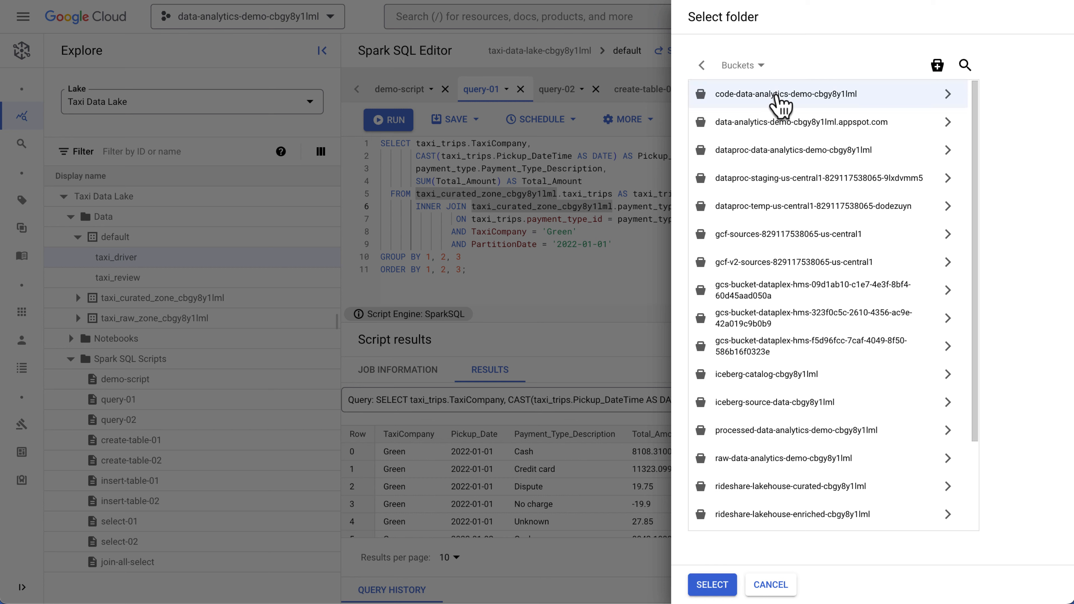
click(713, 584)
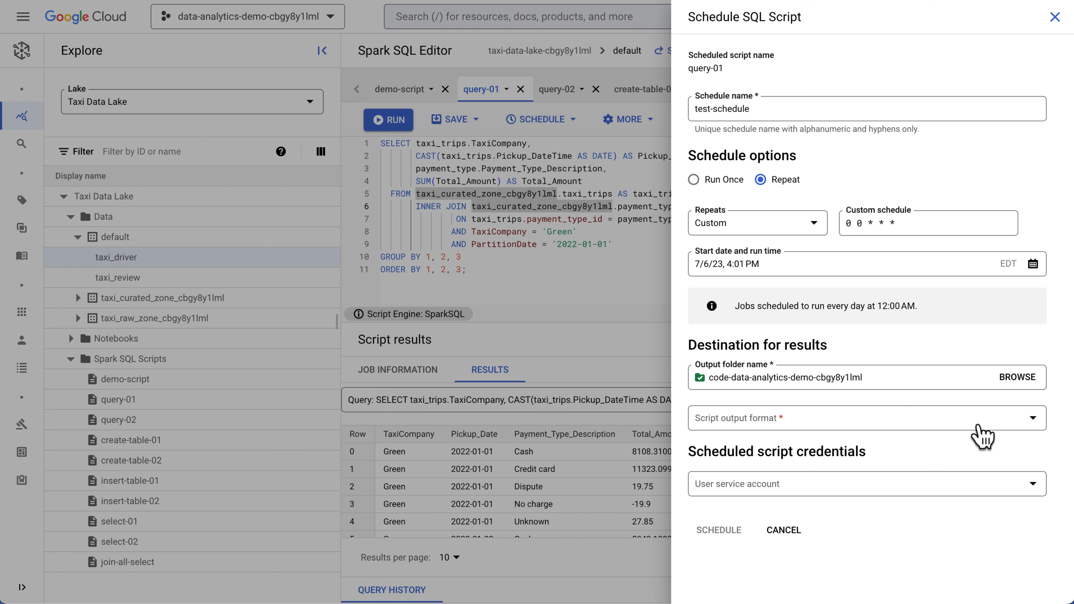
click(981, 436)
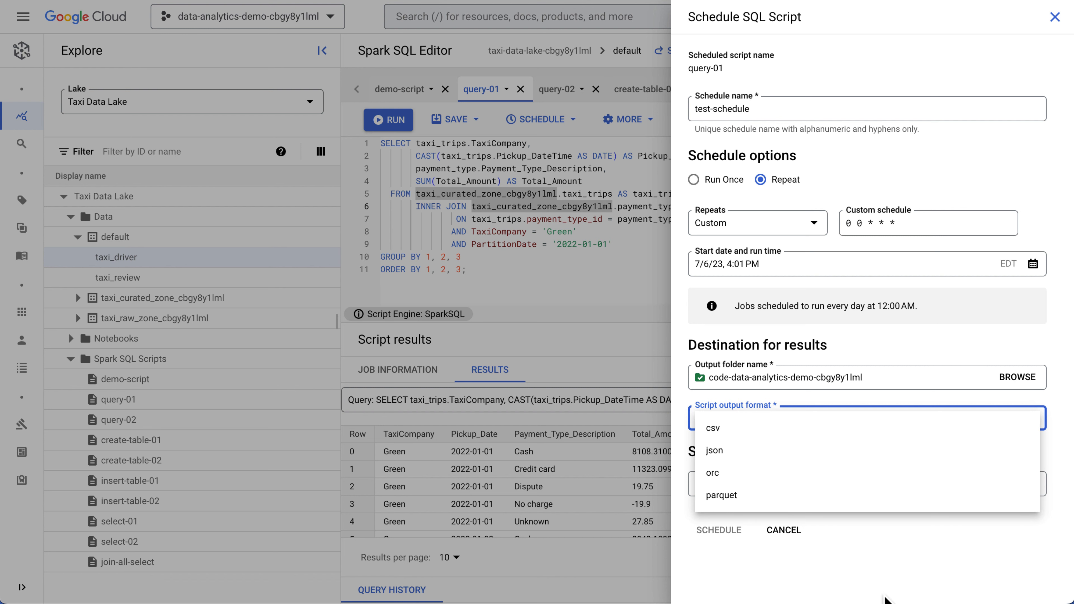
click(886, 570)
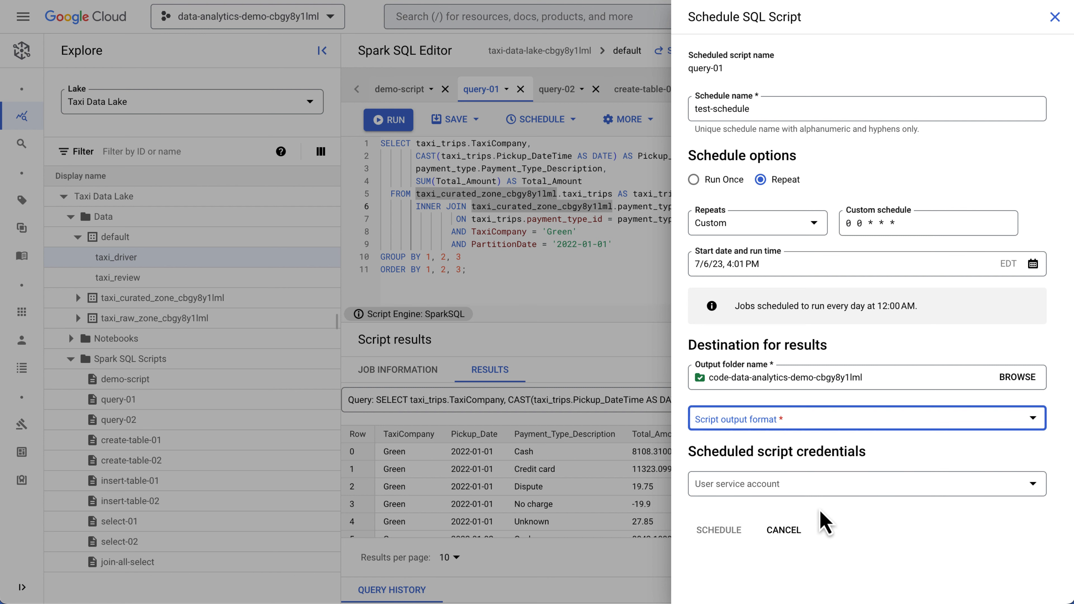
Choose Service Account for Dataproc Environment as the script credentials, and close the schedule form without scheduling.
click(829, 499)
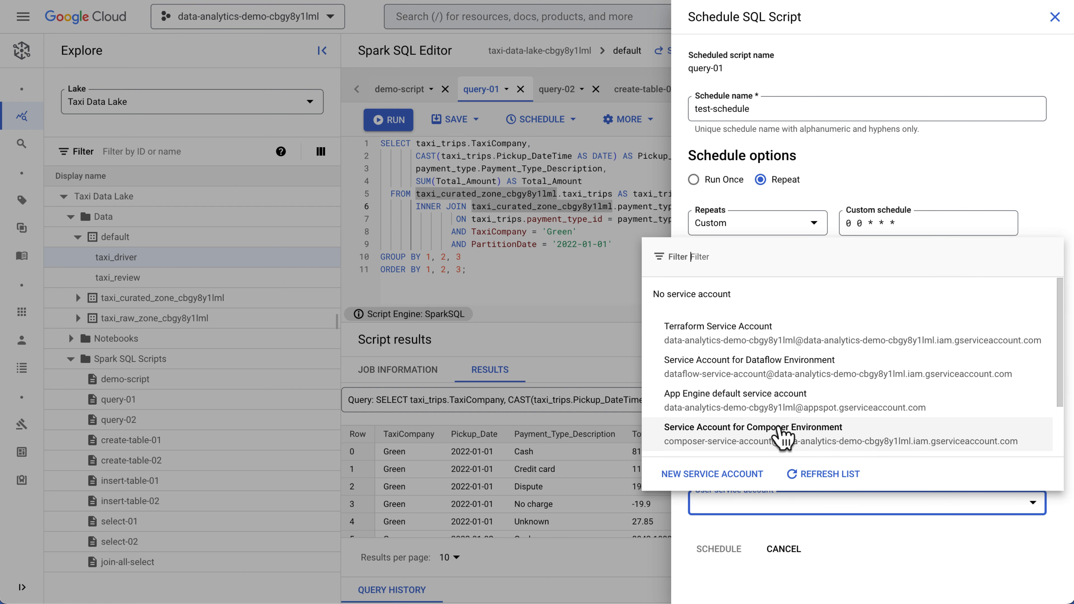
scroll(781, 438, down, 2)
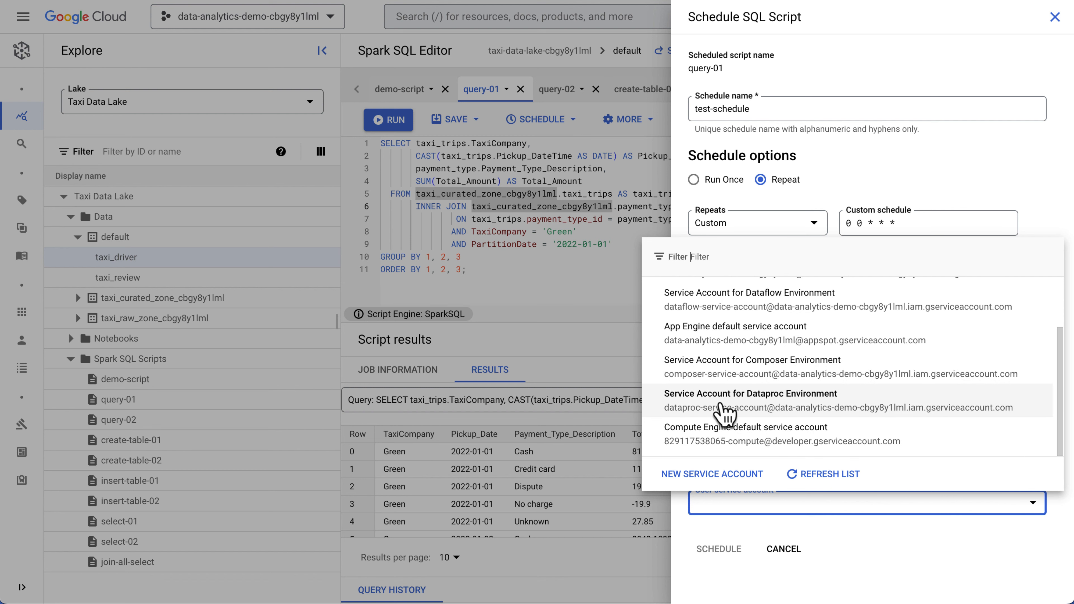
click(731, 407)
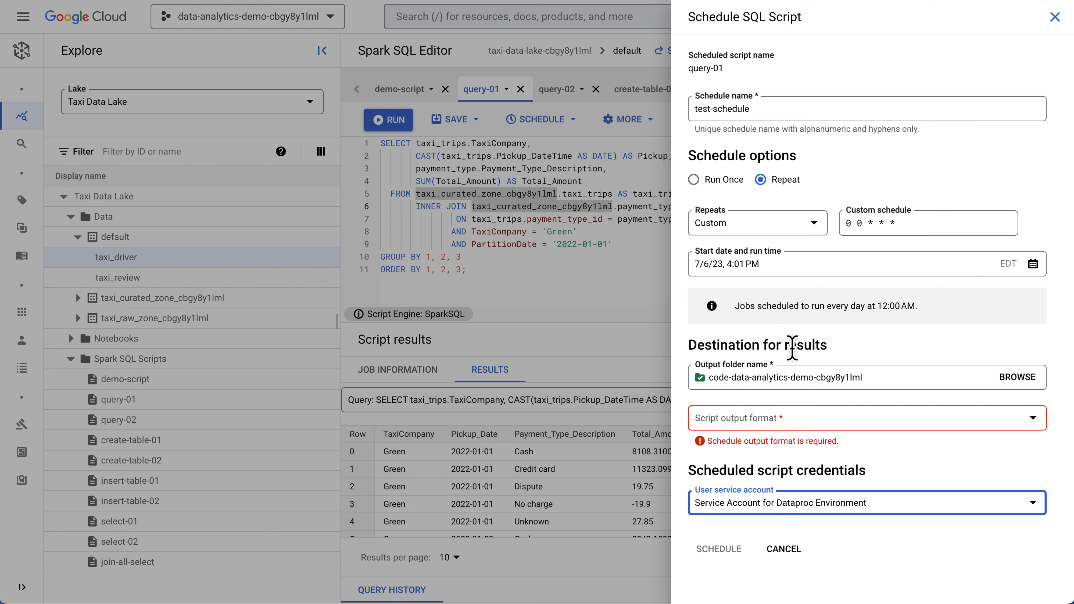
click(659, 274)
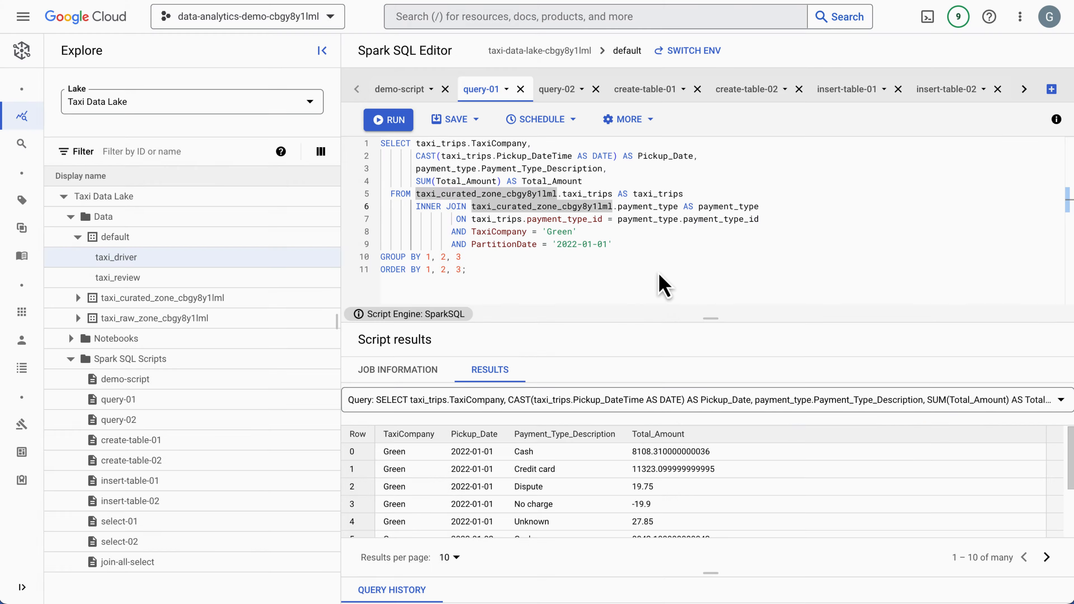
click(517, 283)
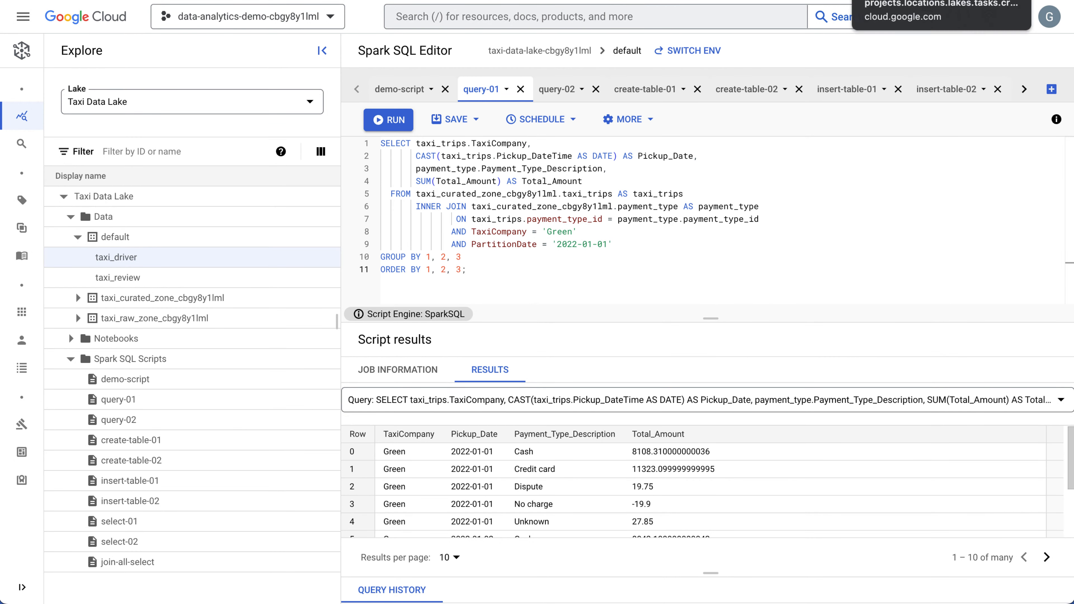
Switch to the projects.locations.lakes.tasks create method reference and add executionSpec to the request body in the expanded method tester.
click(900, 1)
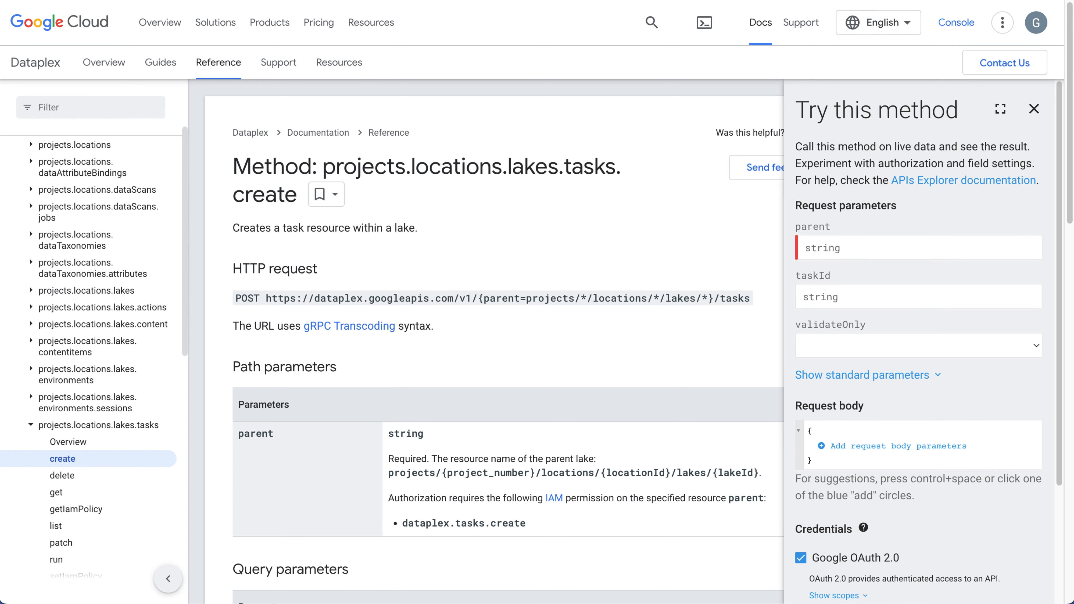
click(1001, 111)
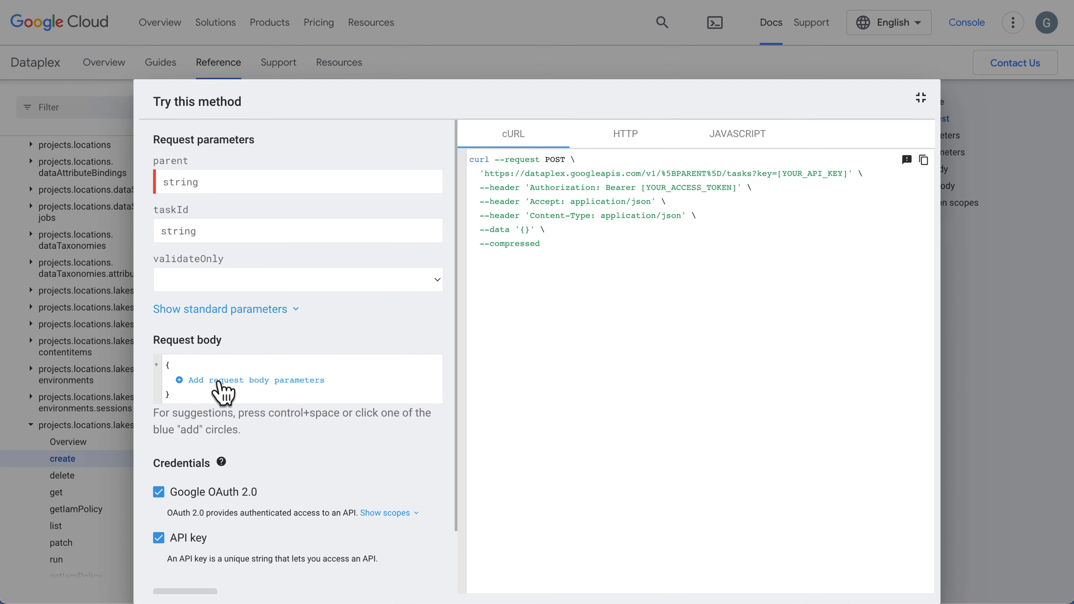
click(185, 381)
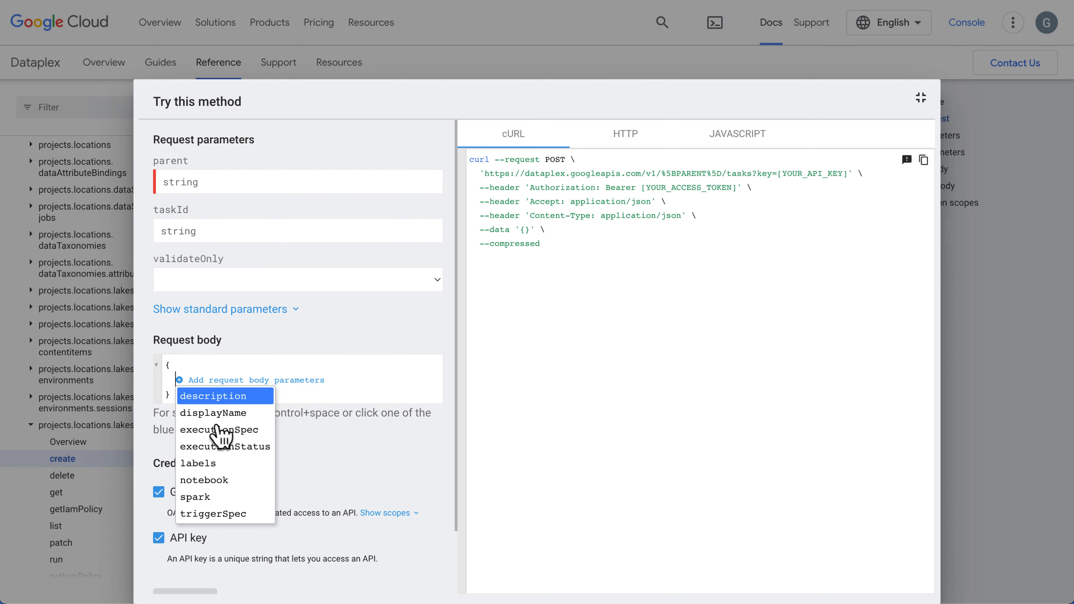
click(221, 429)
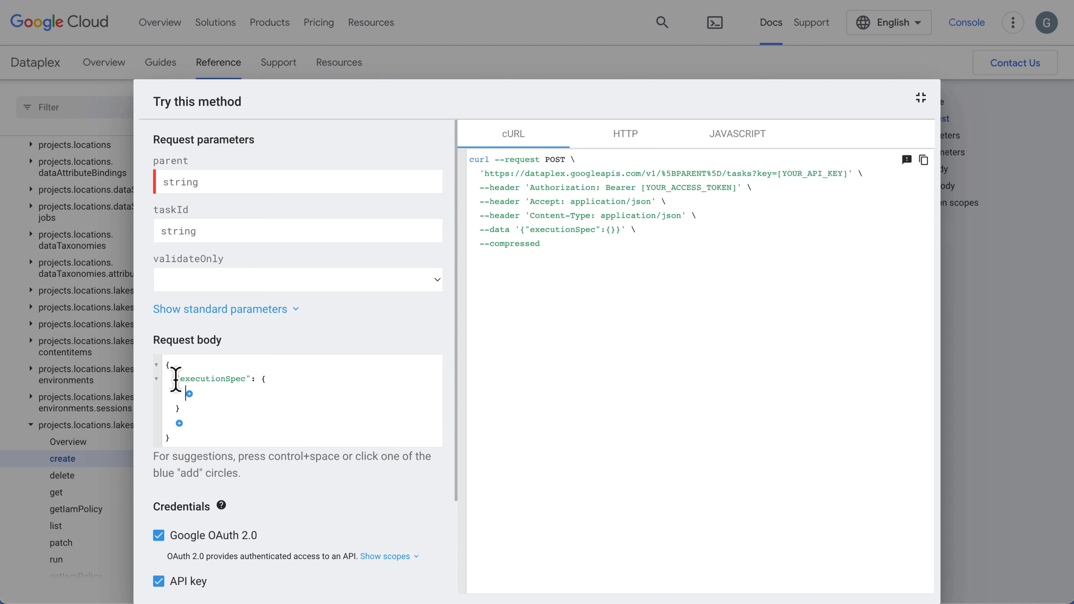
Add an empty serviceAccount field to executionSpec and view the remaining parameters it offers.
click(189, 395)
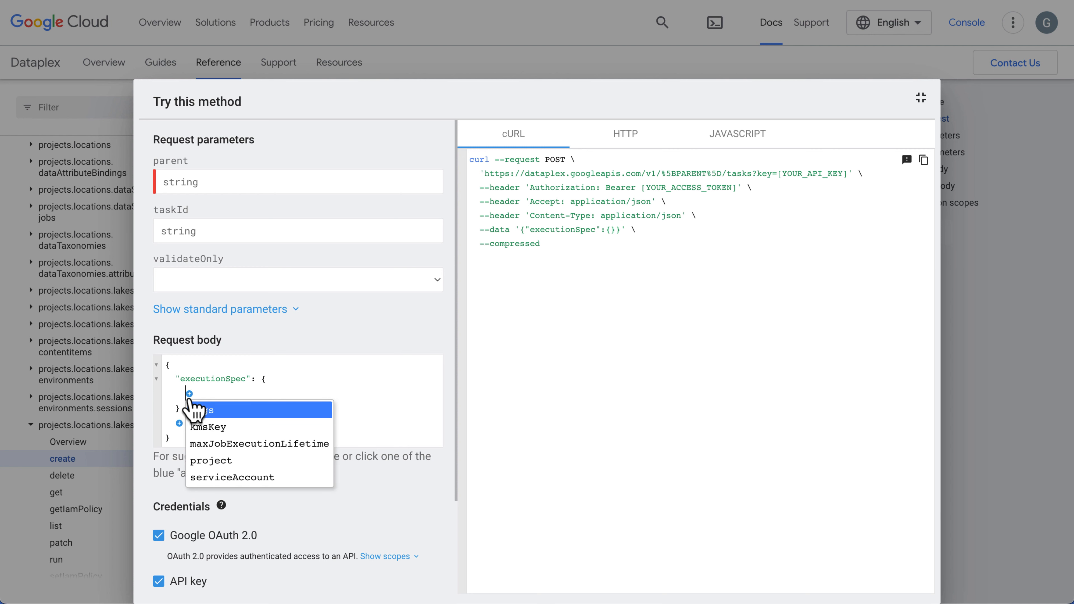
click(223, 478)
click(189, 408)
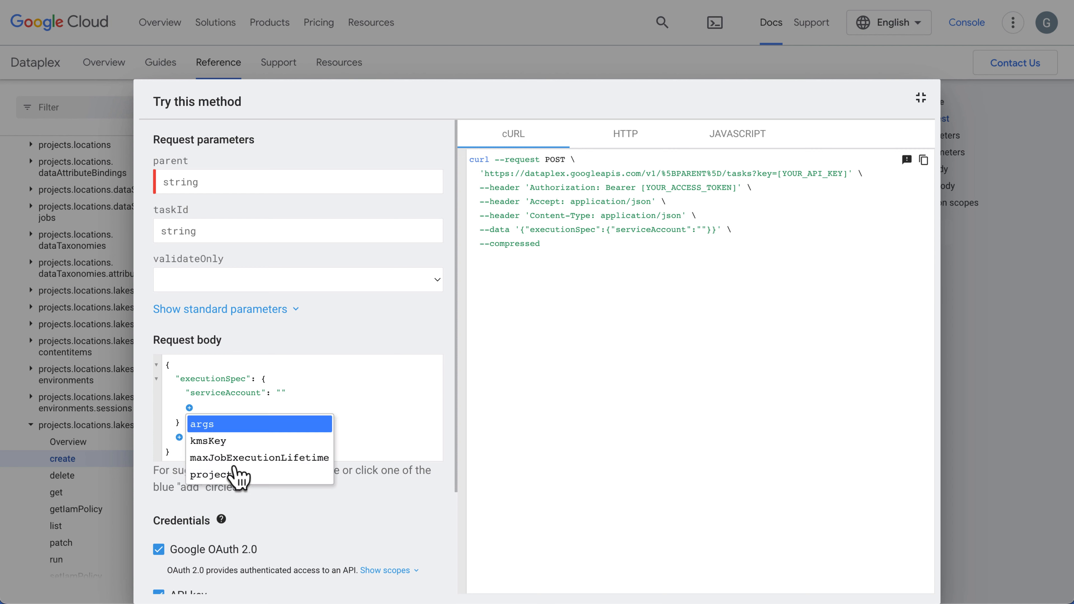
click(210, 378)
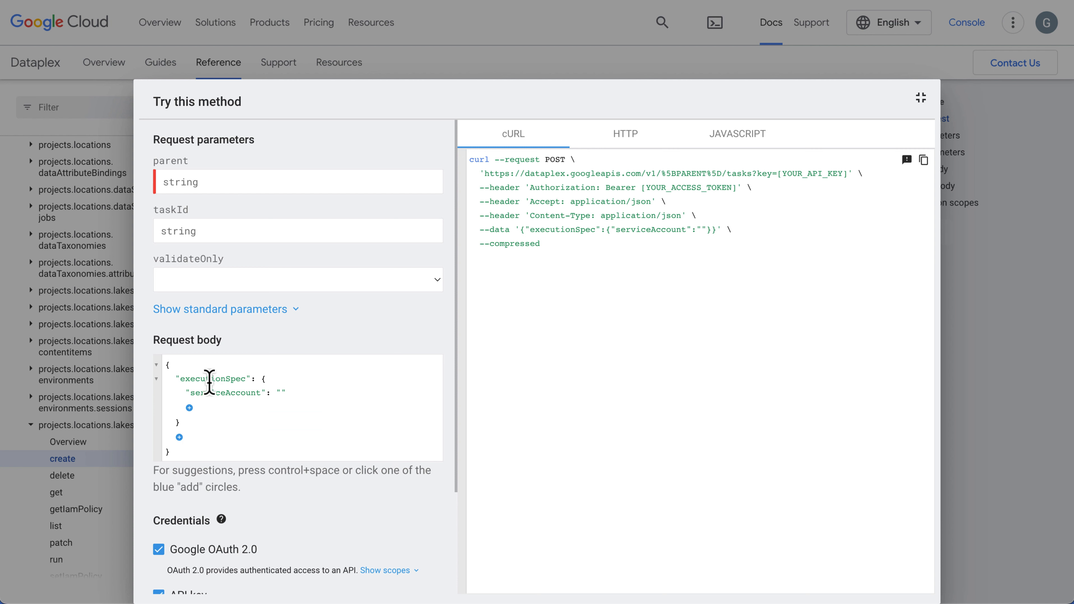
Add a spark object to the request body and view its available parameters.
click(179, 437)
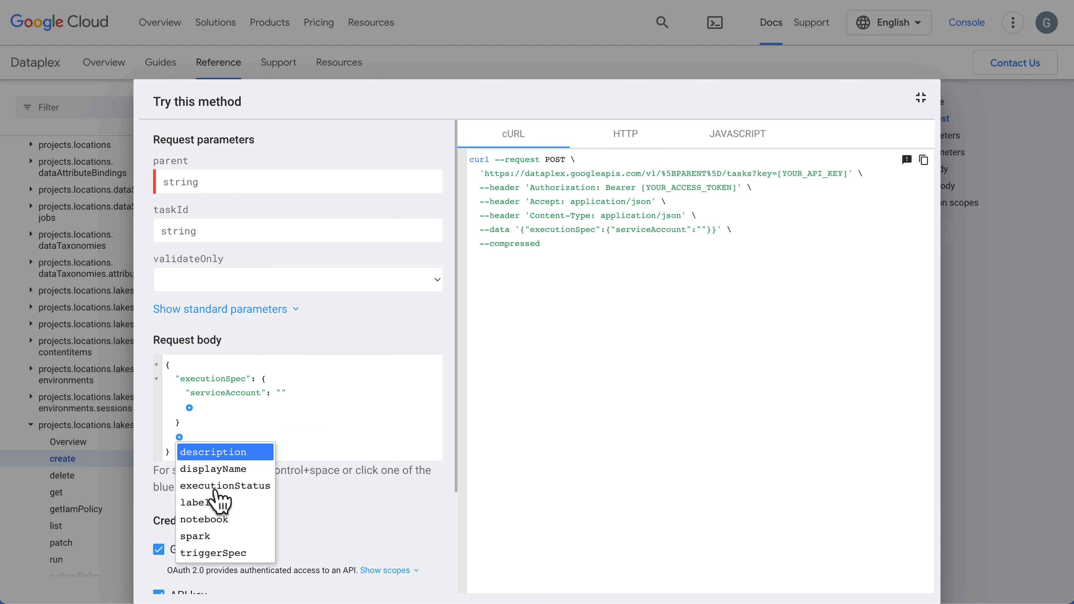
click(218, 542)
click(190, 451)
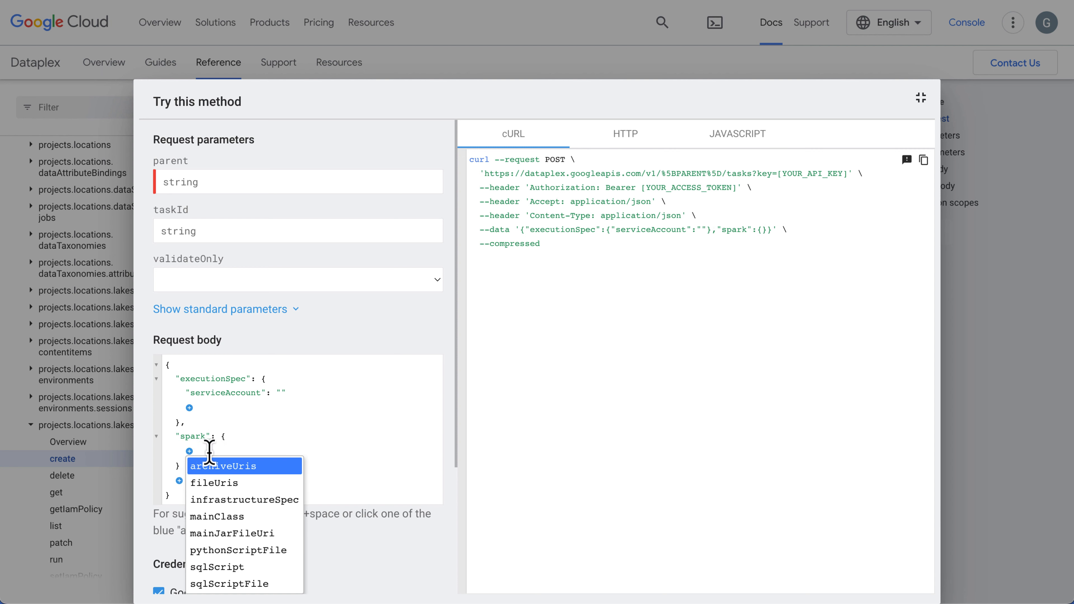
Add an empty project field to executionSpec and view its remaining parameters.
click(190, 407)
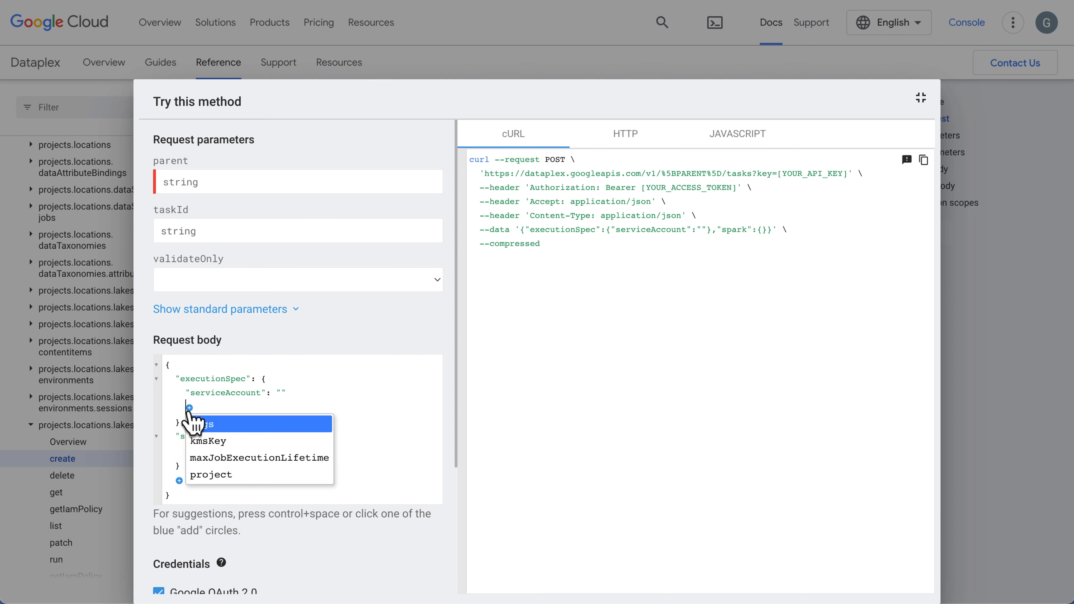
click(214, 475)
click(189, 422)
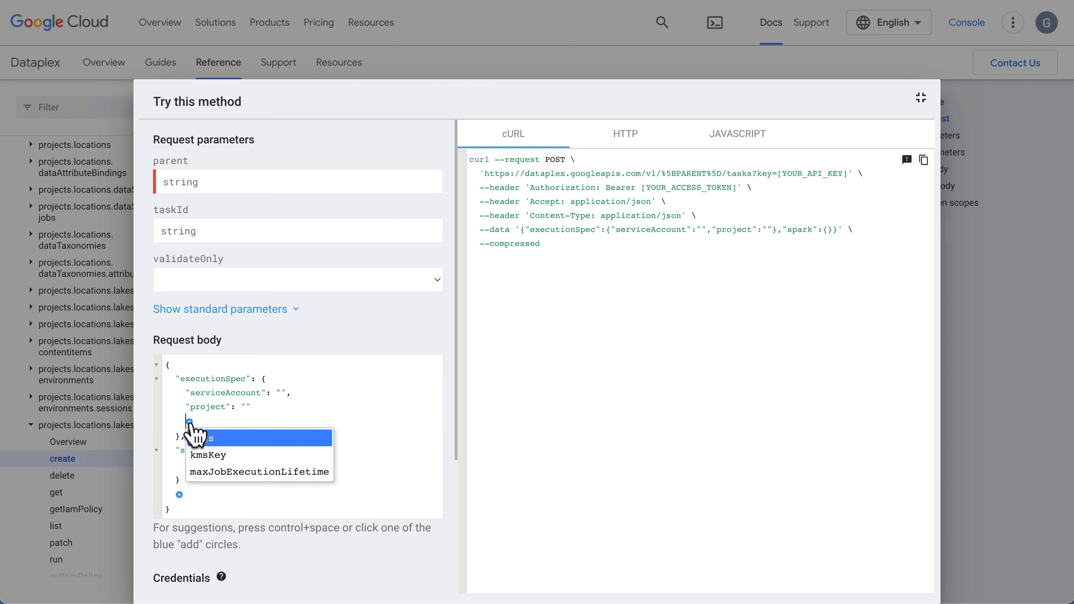
click(204, 414)
Add an empty description field to the request body, and view the parameters still available for the body and executionSpec.
click(179, 495)
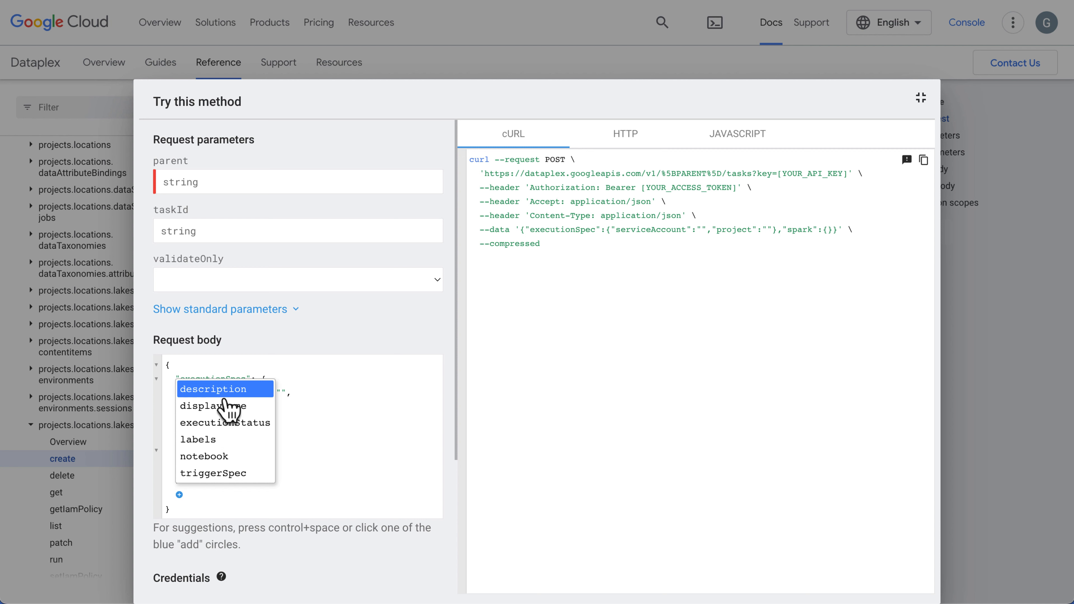
click(224, 389)
click(180, 509)
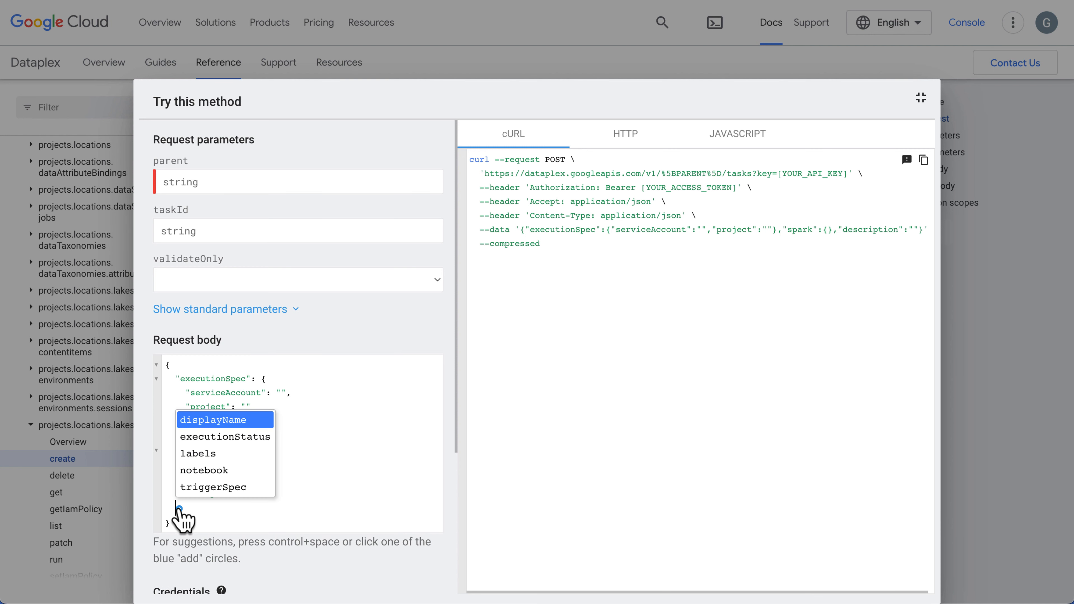
click(321, 476)
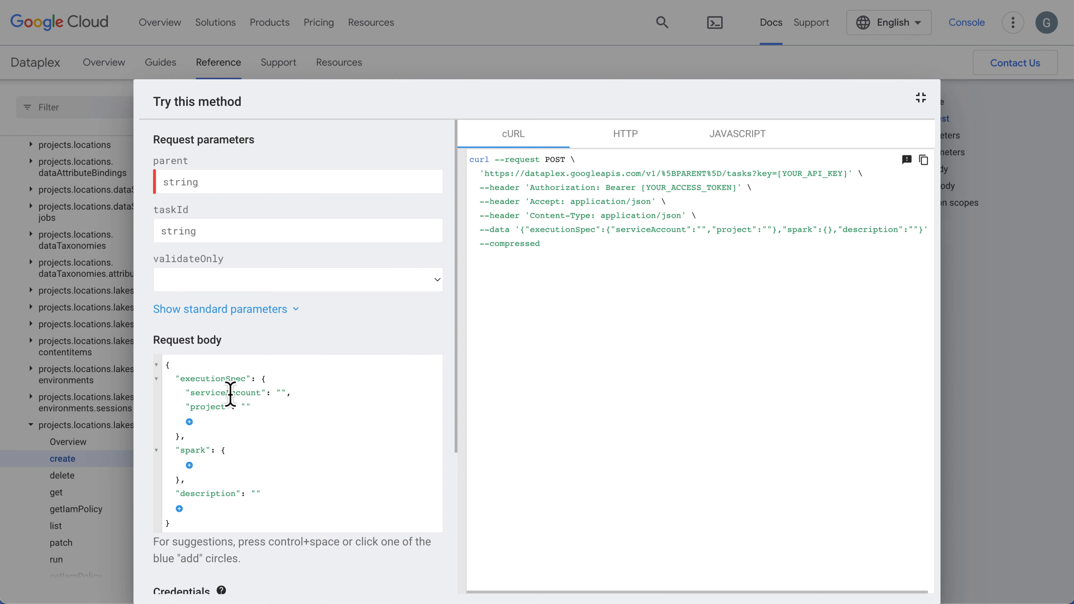
click(231, 379)
click(190, 422)
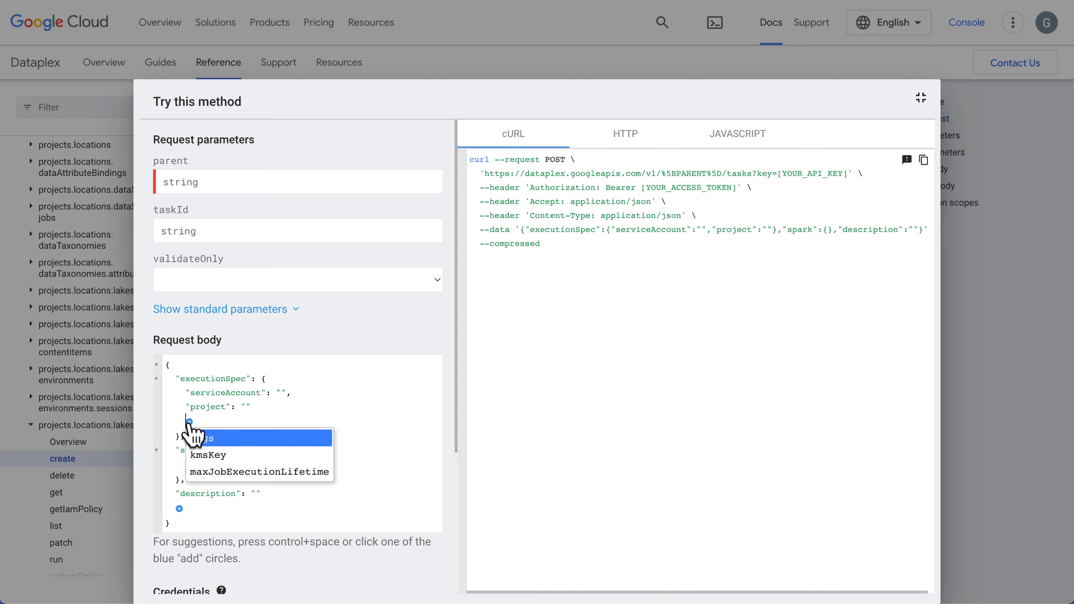
Add executionStatus and notebook objects to the request body.
click(179, 509)
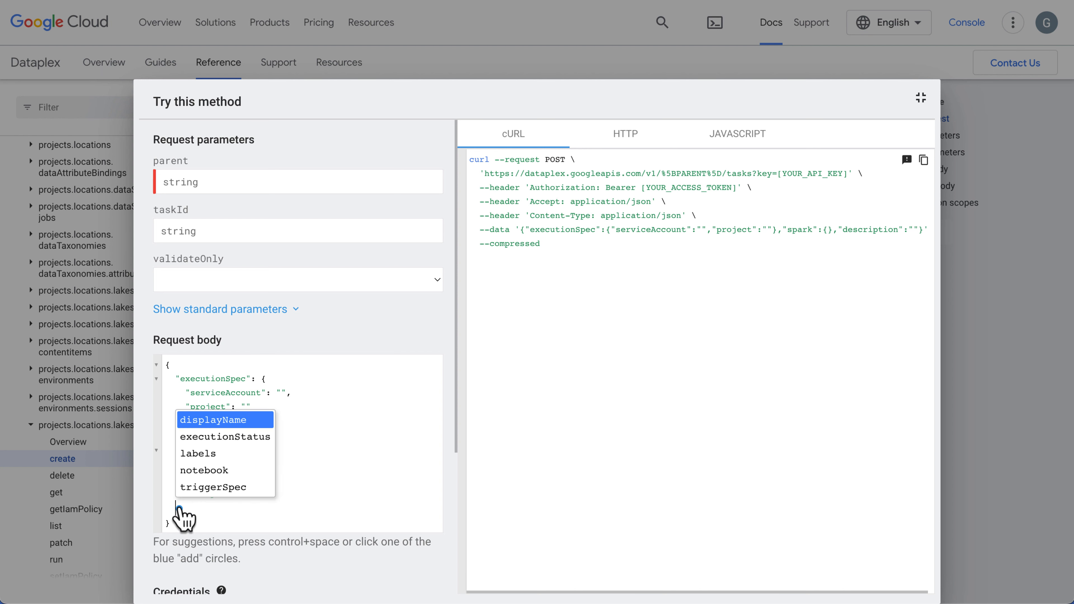
click(220, 438)
click(179, 552)
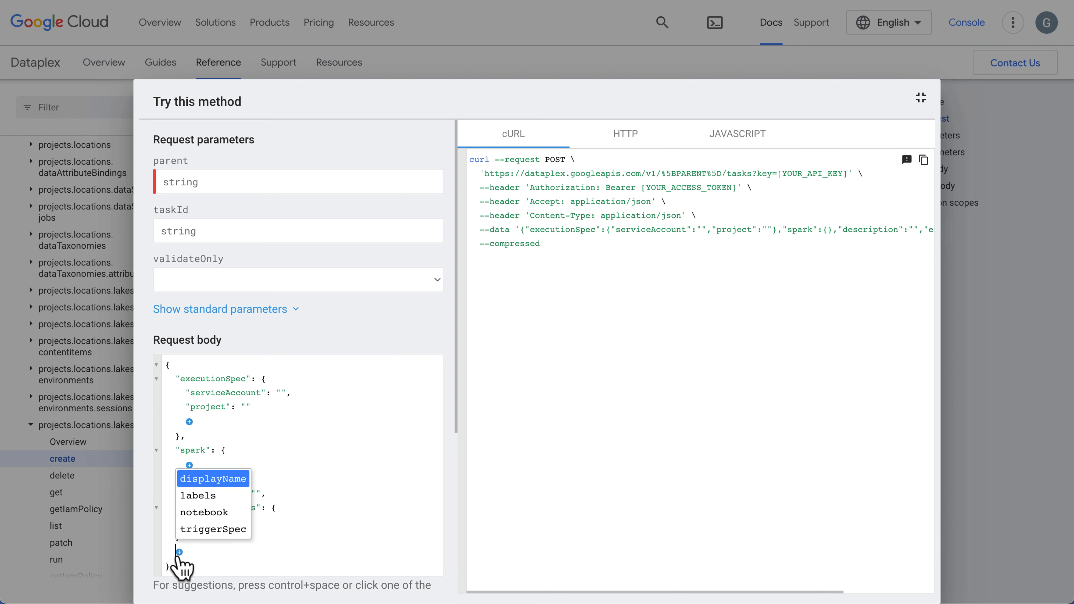
click(206, 514)
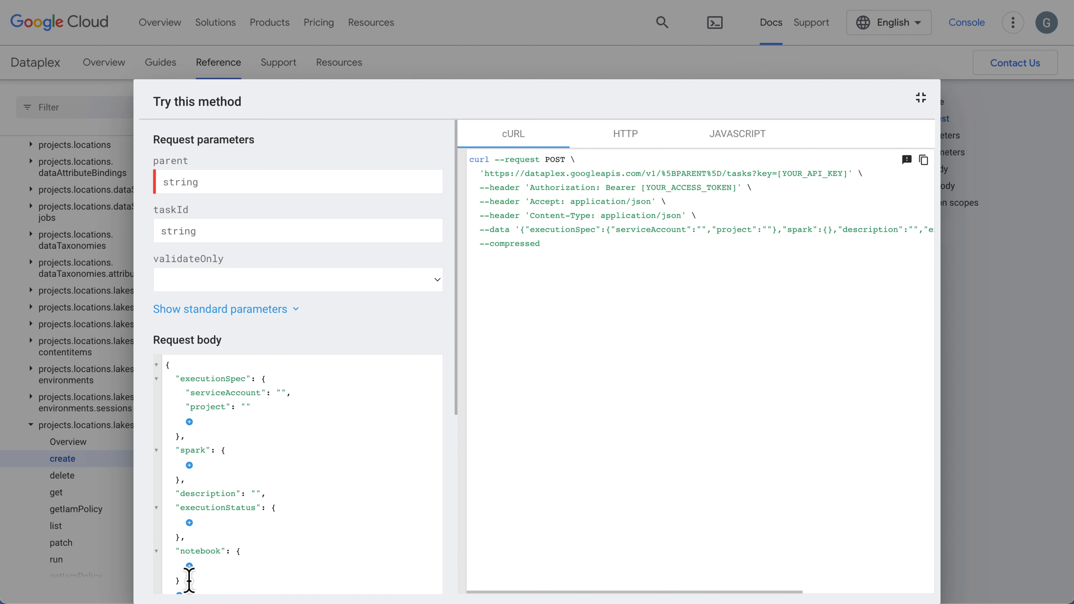
Add an infrastructureSpec object to notebook, containing a vpcNetwork object with an empty subNetwork field.
scroll(189, 579, down, 1)
click(189, 541)
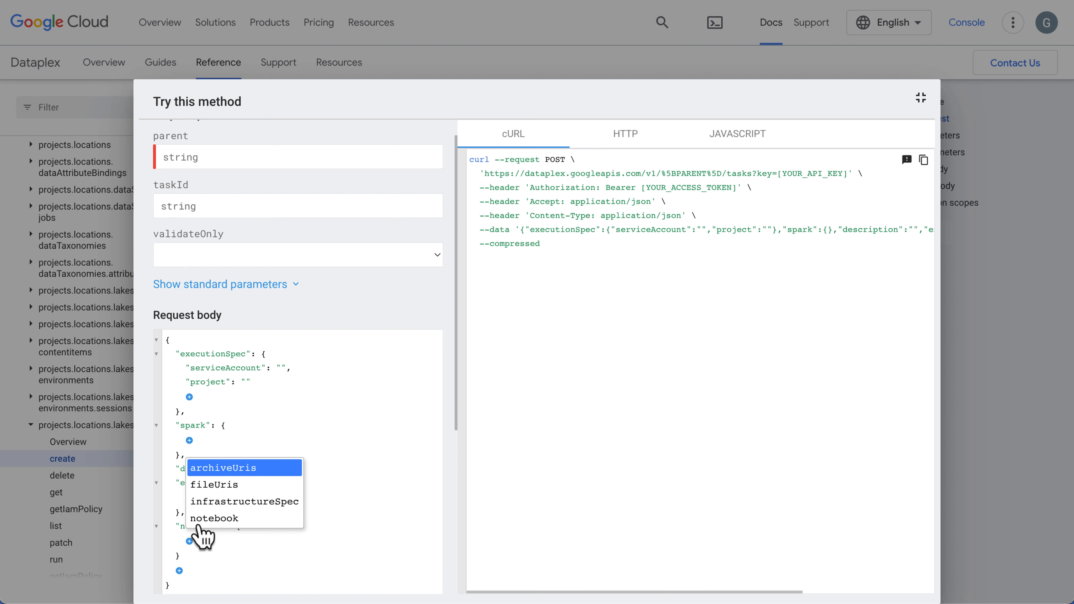
click(214, 502)
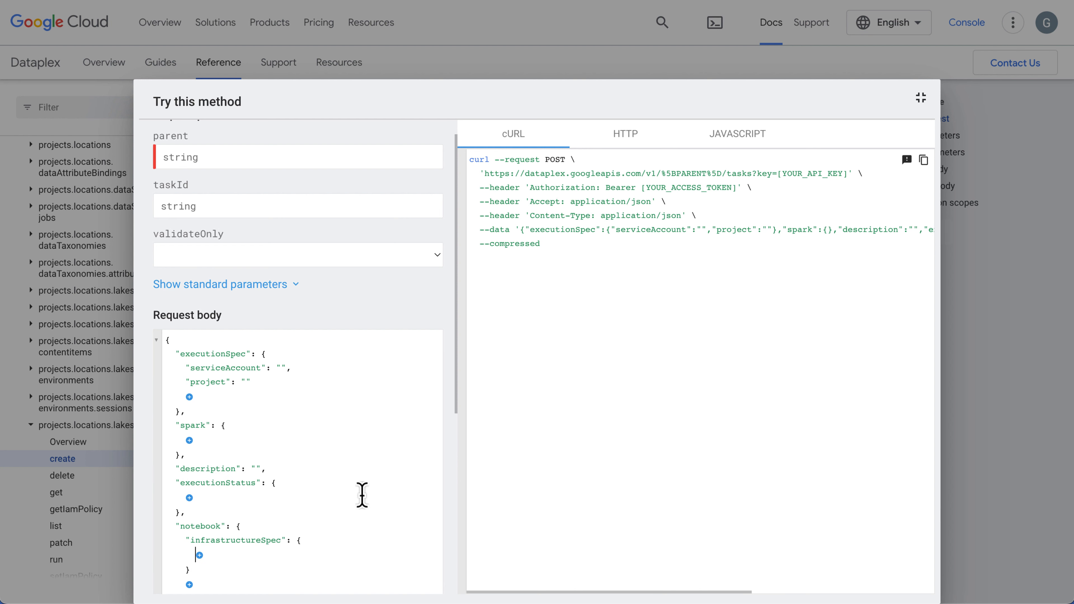
click(199, 555)
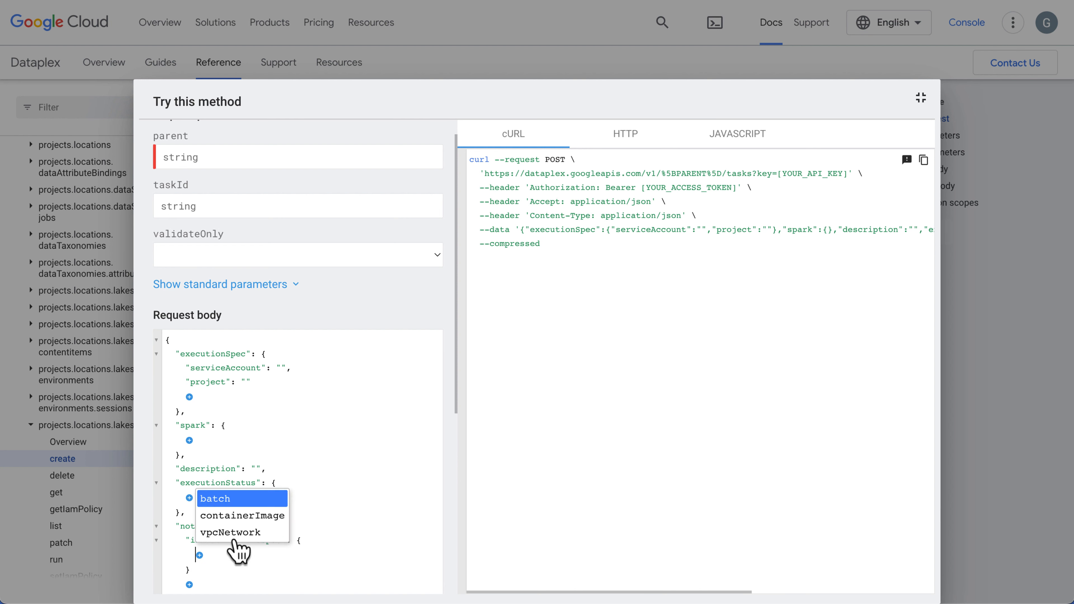
click(265, 533)
scroll(216, 557, down, 1)
click(209, 545)
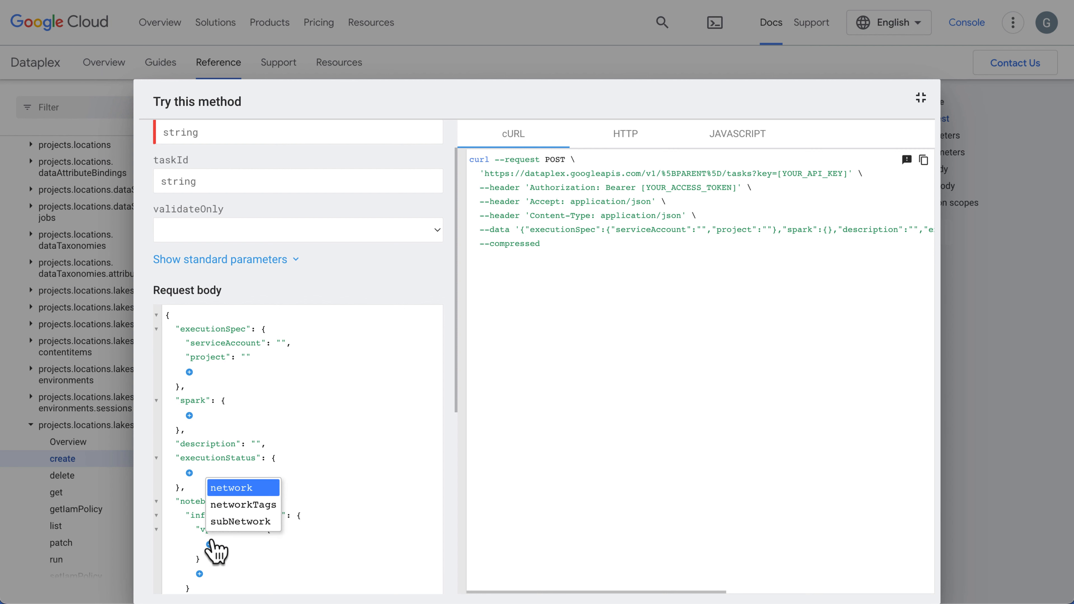
click(240, 522)
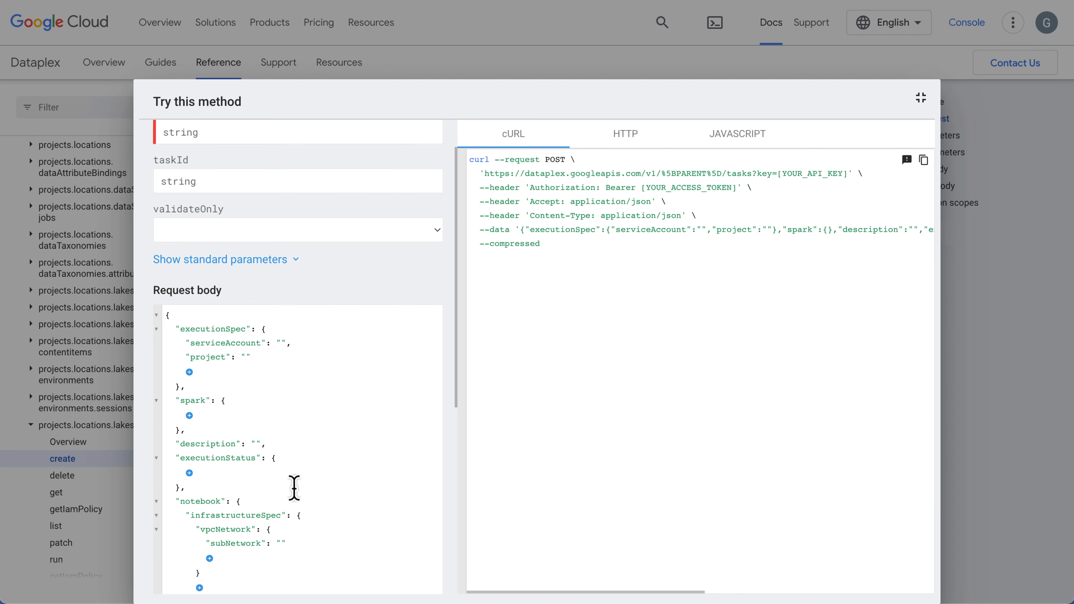
Highlight the generated cURL request and its access token placeholder, and collapse the expanded method tester.
drag(597, 280, 470, 160)
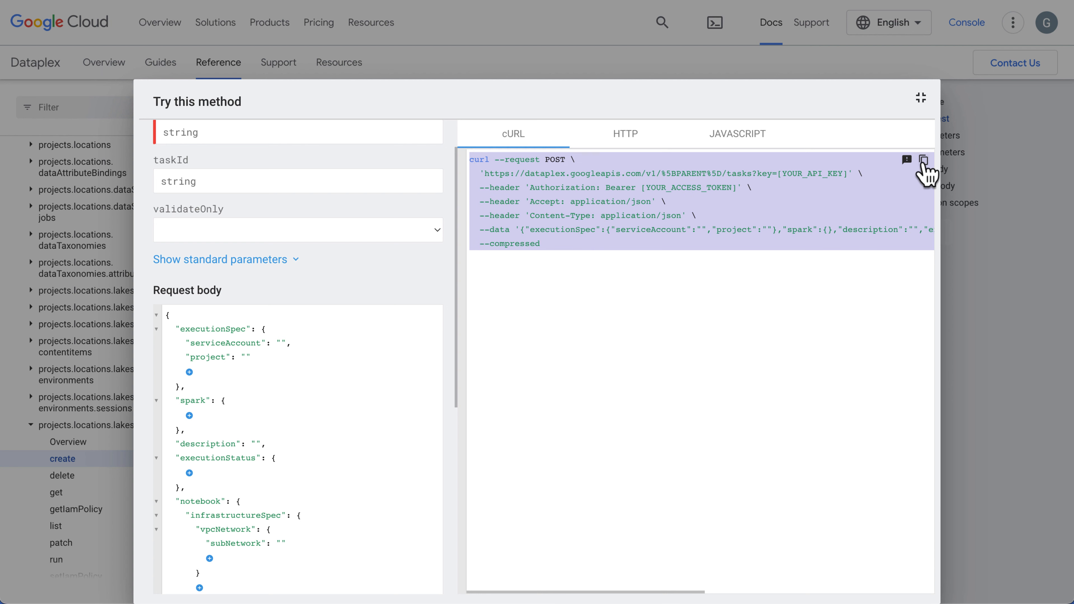
click(641, 192)
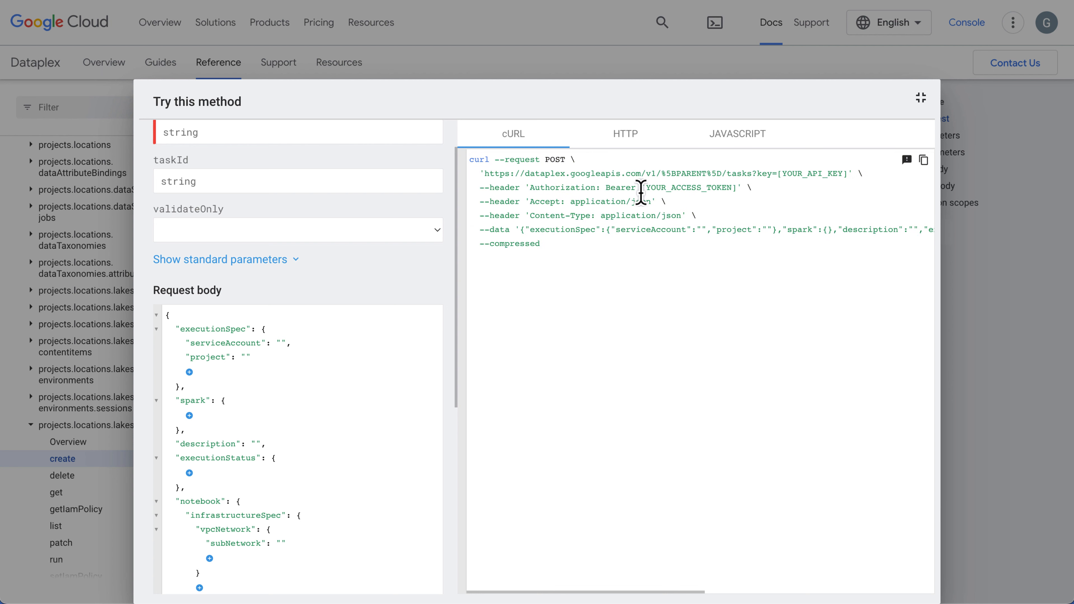
drag(643, 192, 744, 194)
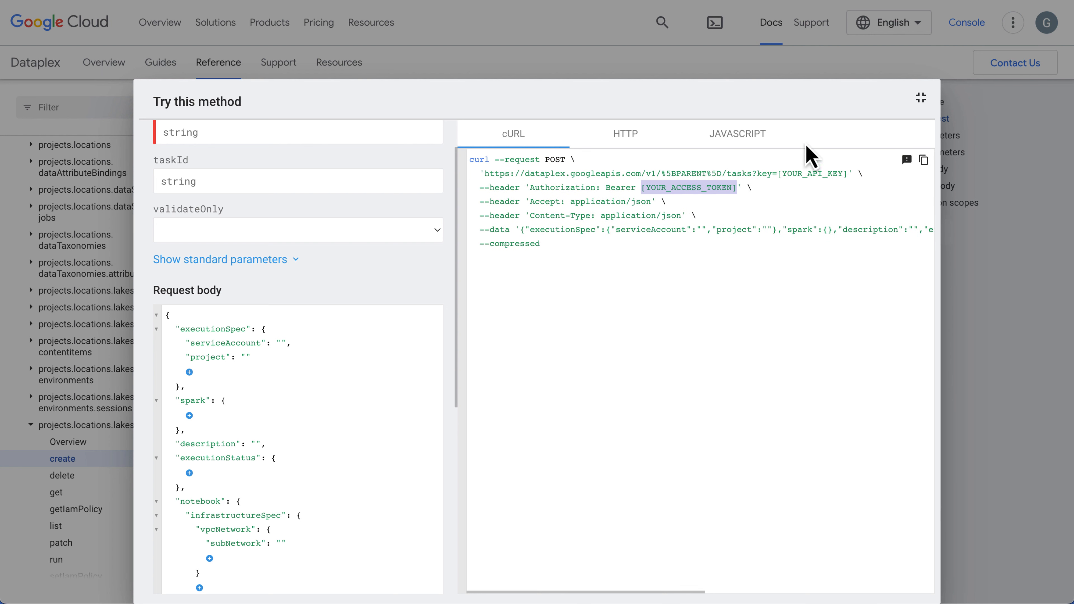
click(987, 267)
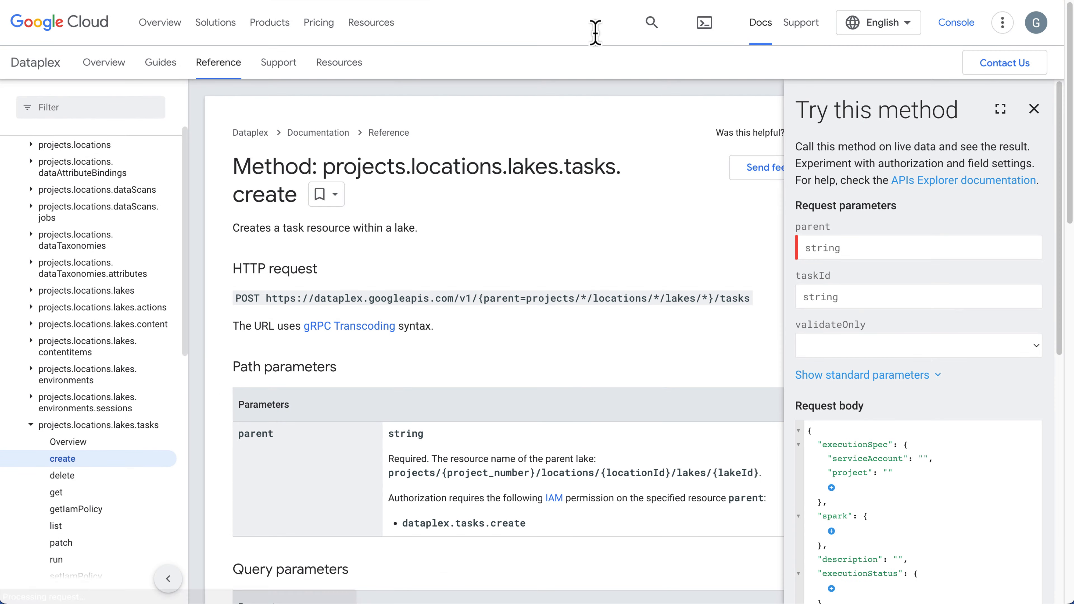